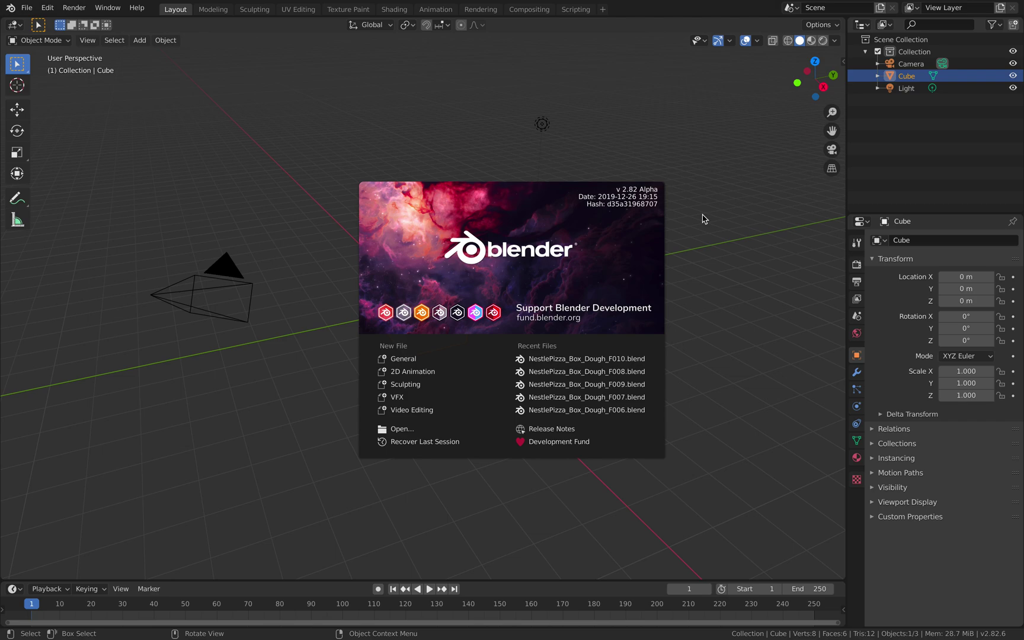
Step: Split the 3D viewport into upper and lower areas and turn the upper one into a Sorcar editor with a new node tree
click(844, 19)
drag(842, 19, 848, 318)
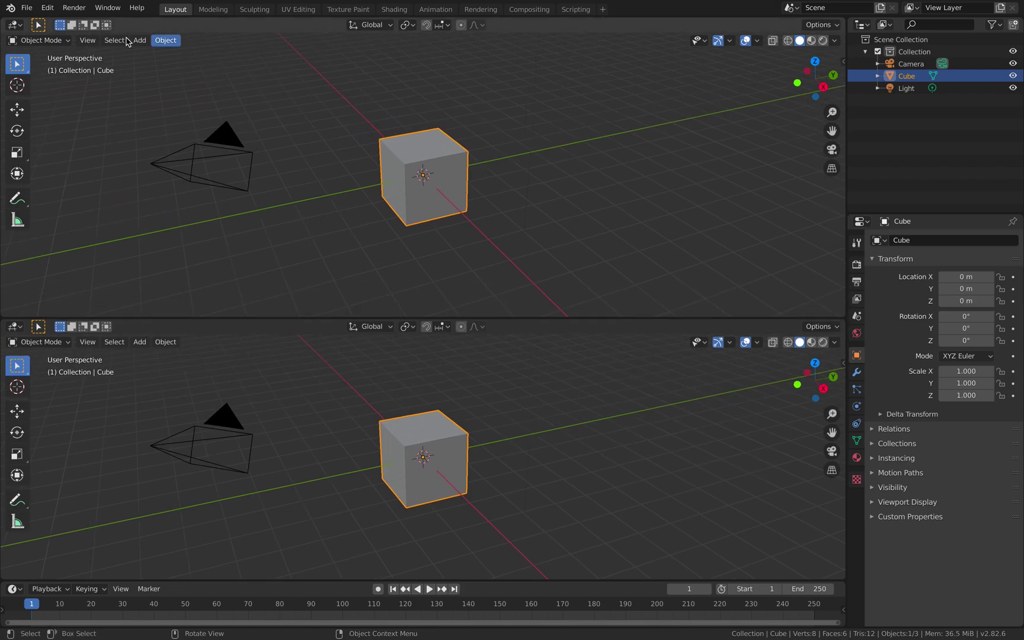
click(15, 25)
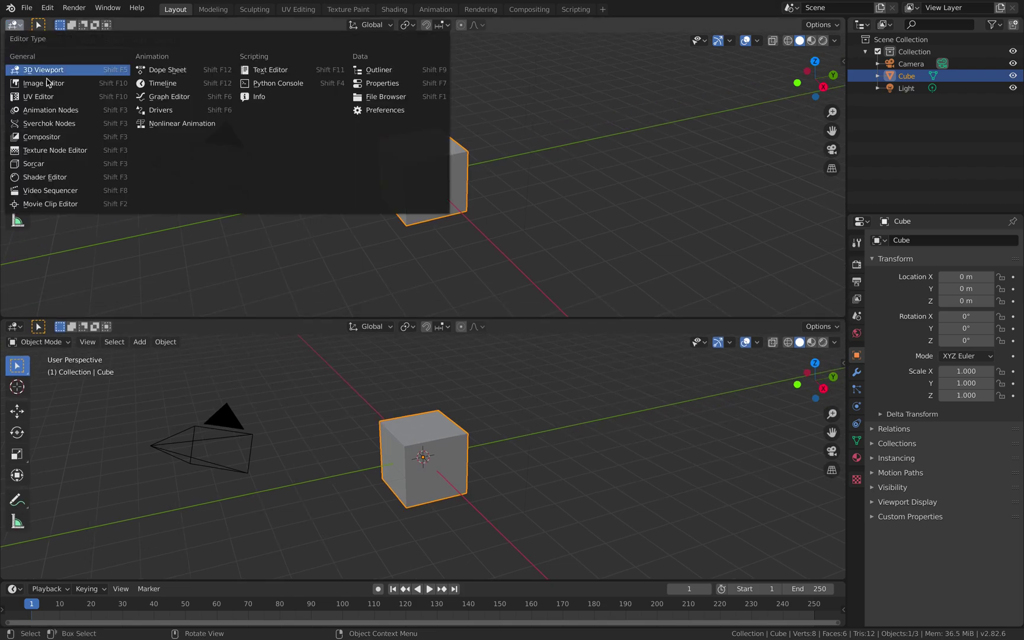
click(65, 164)
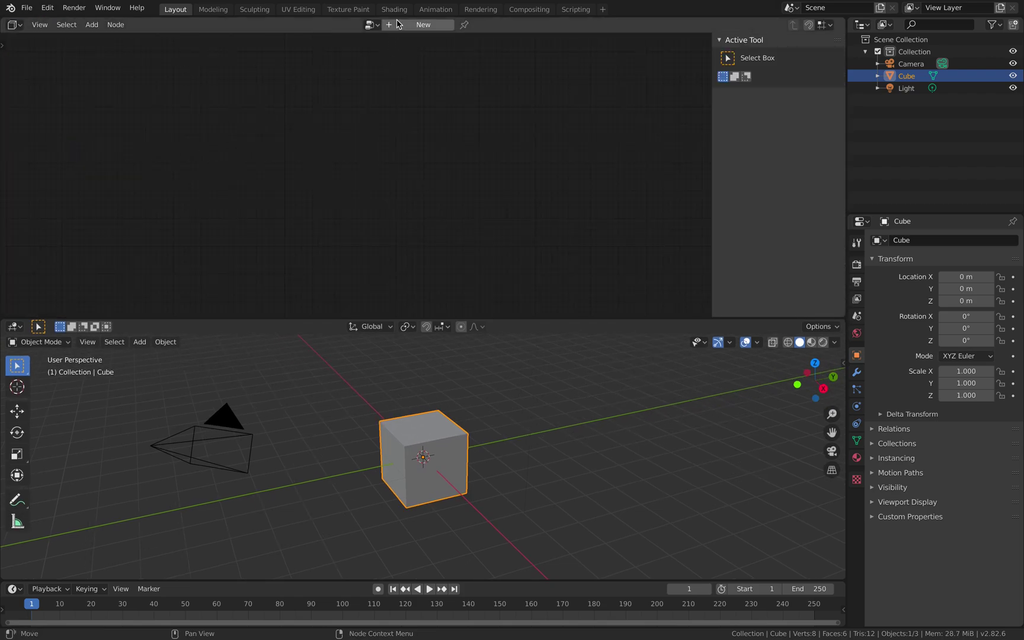
Step: Add a Begin For-Each Component Loop node and an End For-Each Component Loop node, spaced apart side by side
key(shift+a)
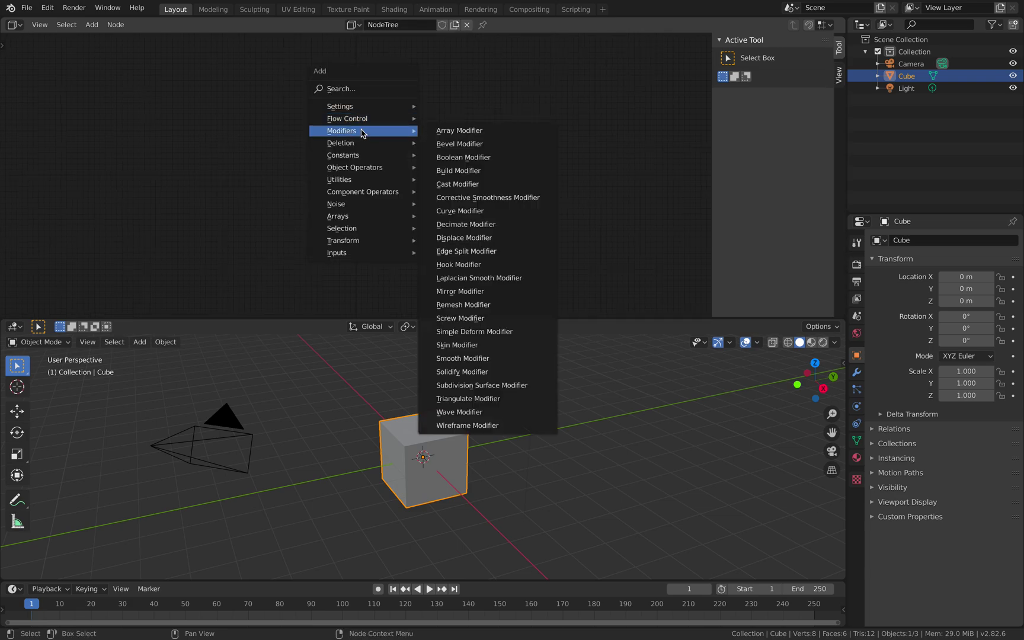
mouse_move(375, 119)
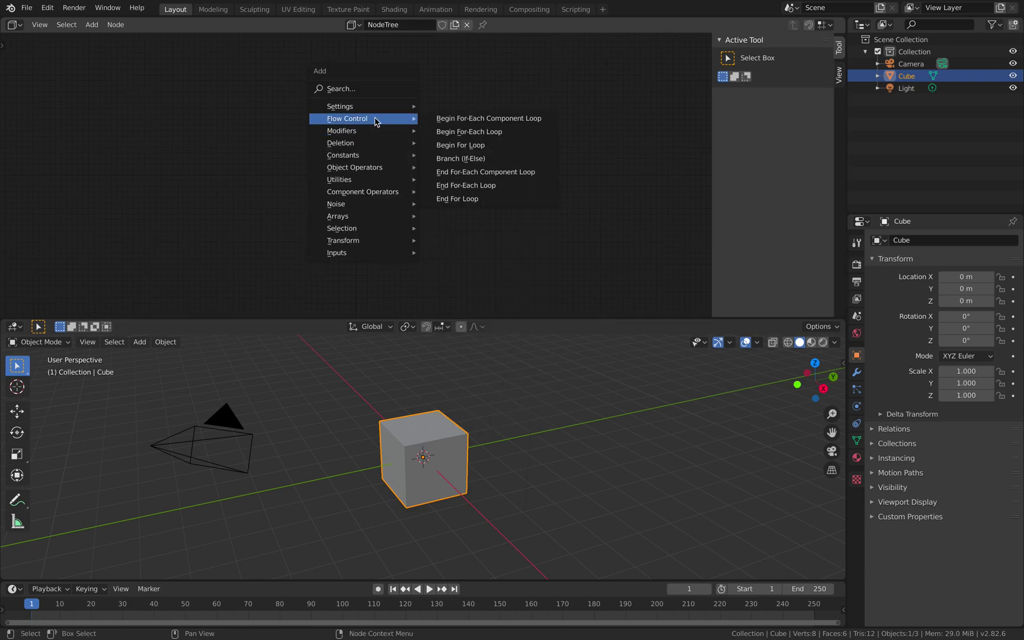
click(499, 123)
click(356, 127)
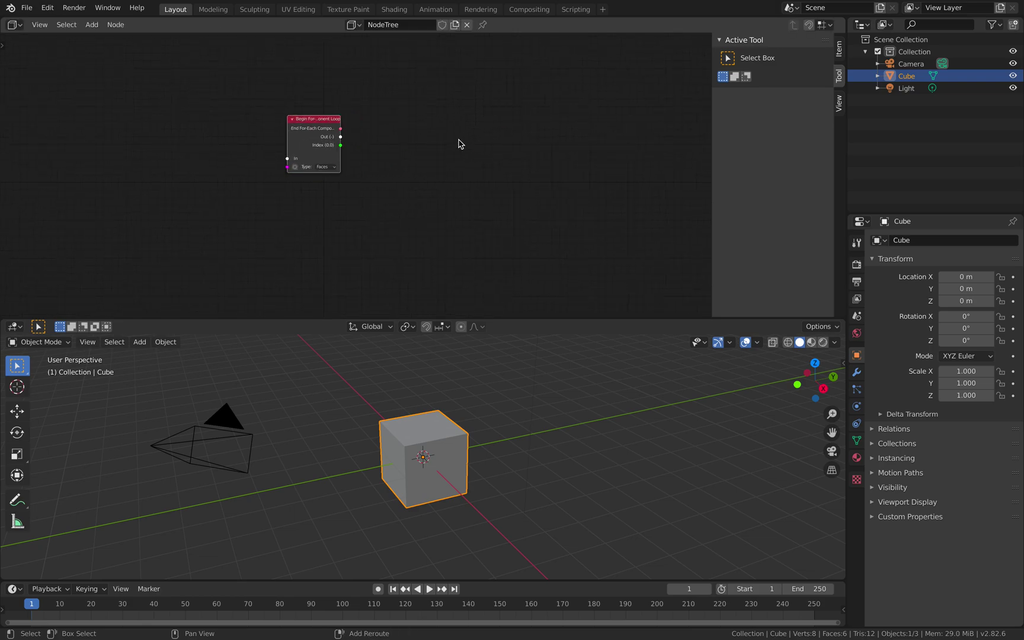
key(shift+a)
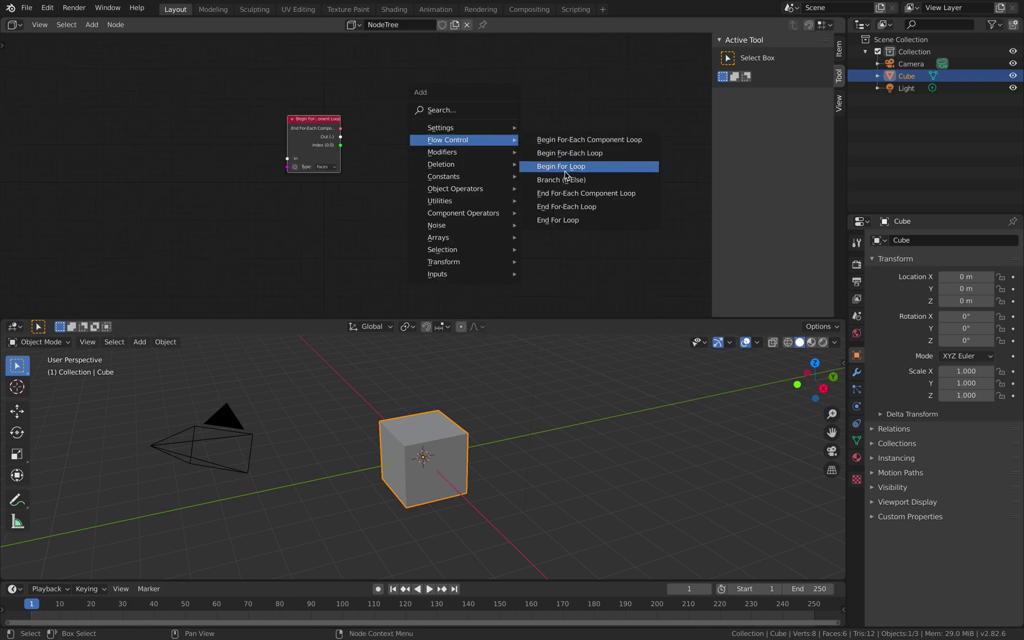
click(587, 194)
click(542, 119)
scroll(502, 96, up, 3)
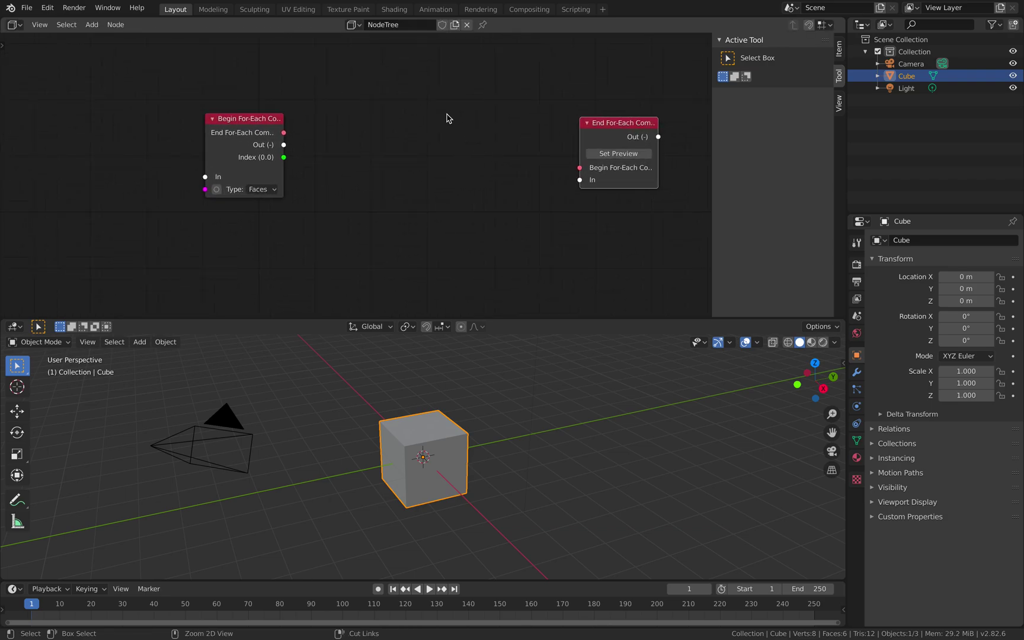
Step: Save the file as loopcomponent_001.blend
key(ctrl+s)
click(362, 548)
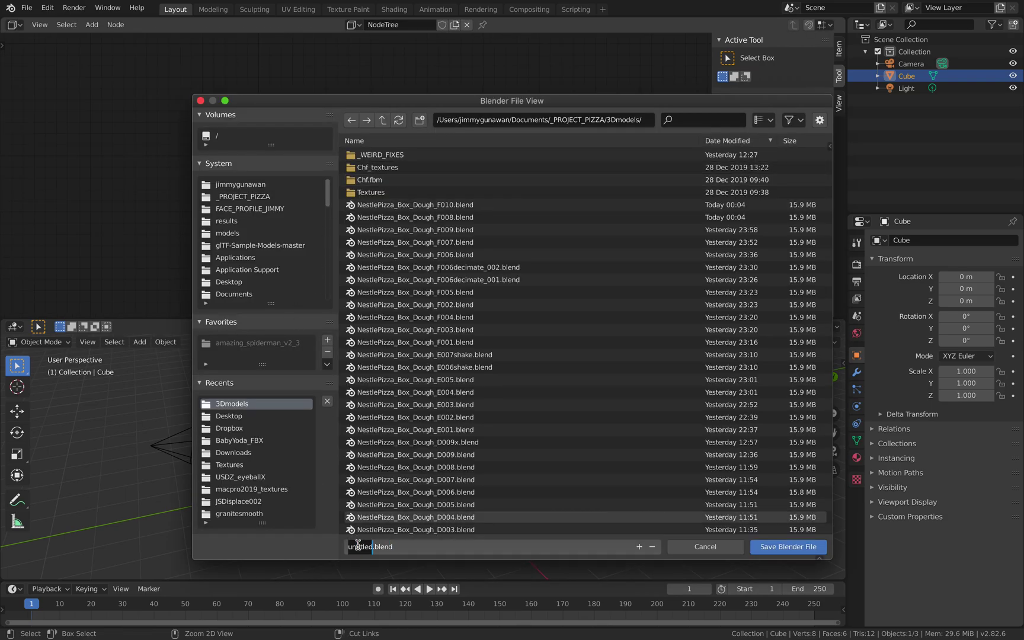
text(loopcomponent_001)
key(Return)
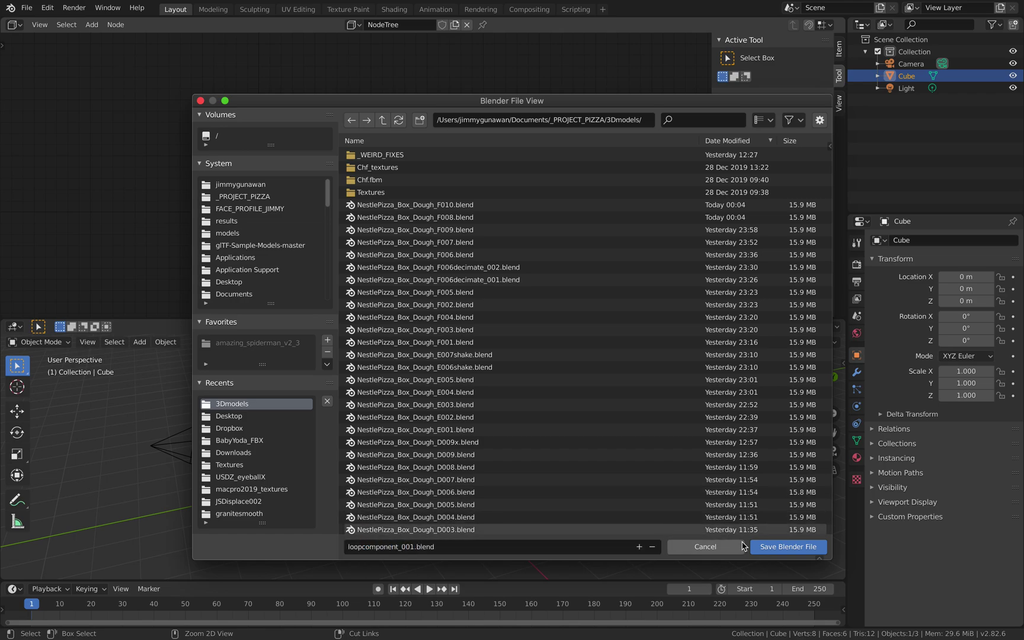
click(785, 553)
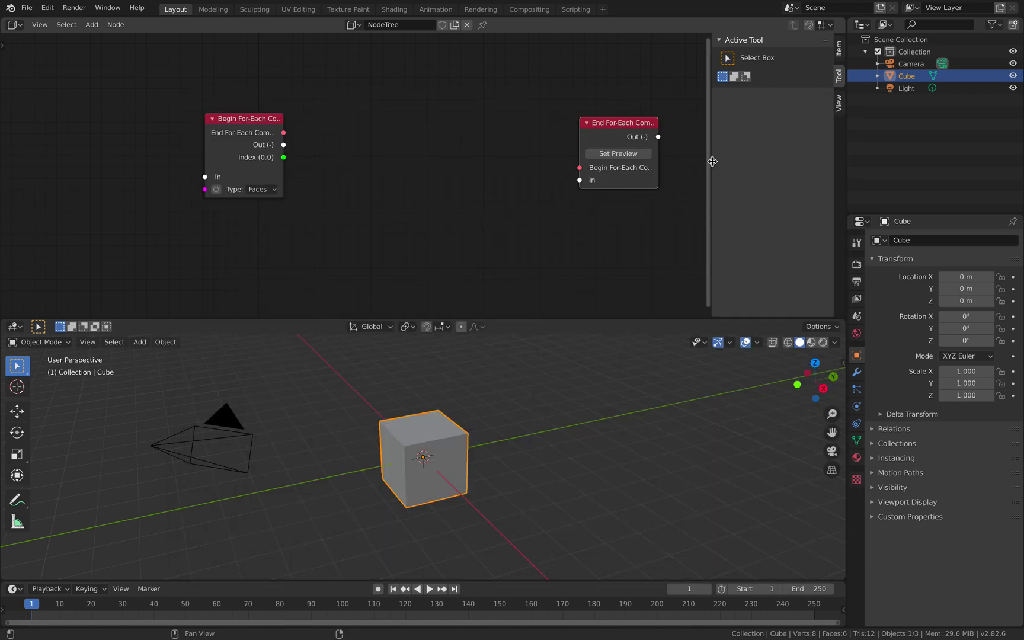
Step: Hide the node editor's sidebar and widen both loop nodes so their full titles fit
drag(712, 162, 788, 163)
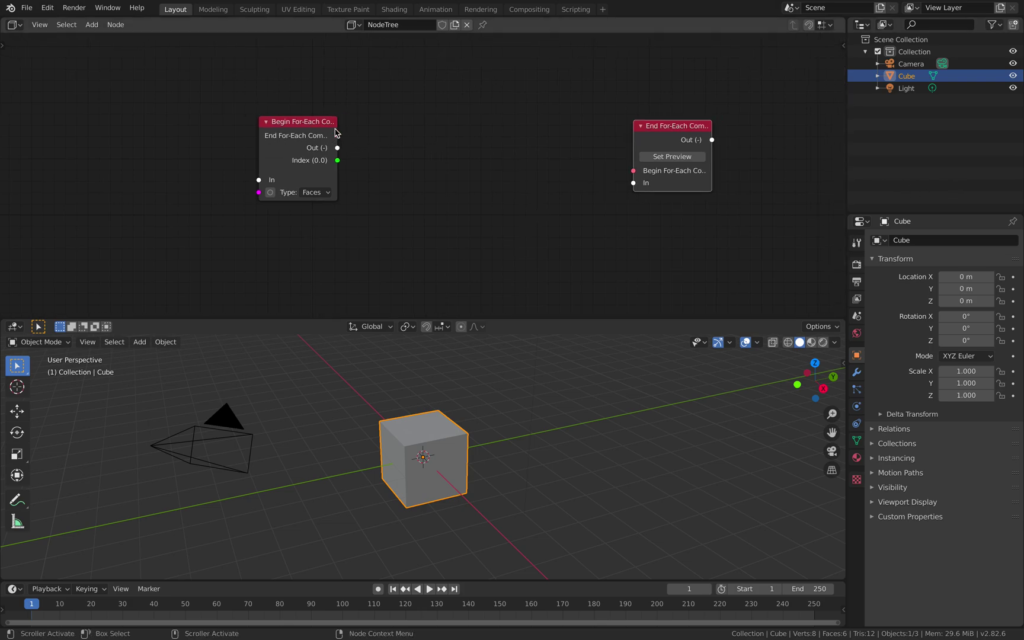
drag(336, 132, 381, 131)
click(667, 140)
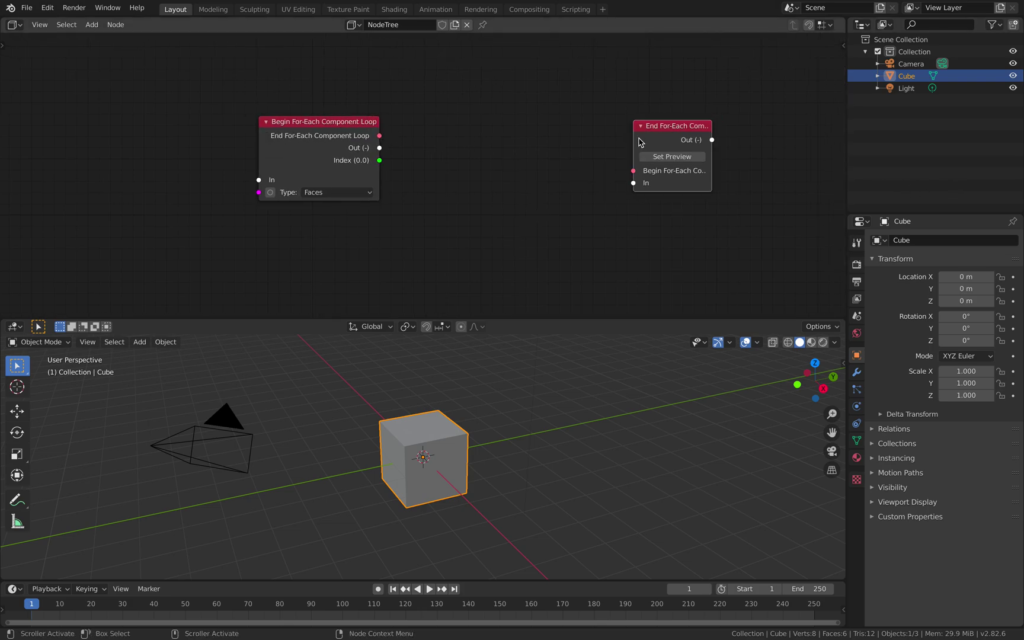
drag(634, 140, 570, 140)
drag(342, 128, 373, 129)
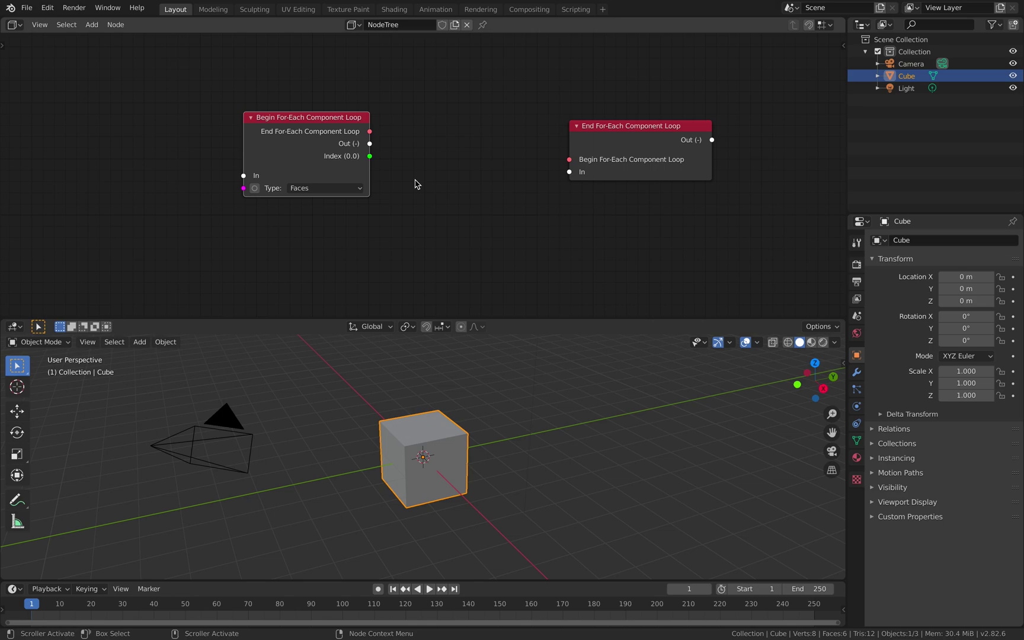
click(566, 163)
scroll(569, 138, down, 2)
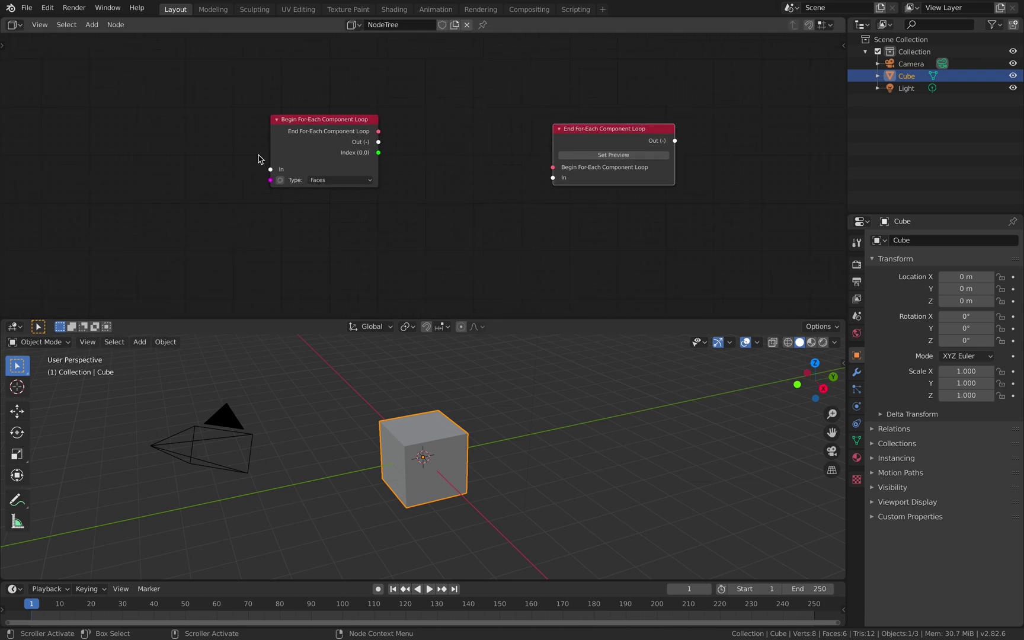
Step: Add a Grid node in front of the Begin For-Each Component Loop node
key(shift+a)
mouse_move(163, 157)
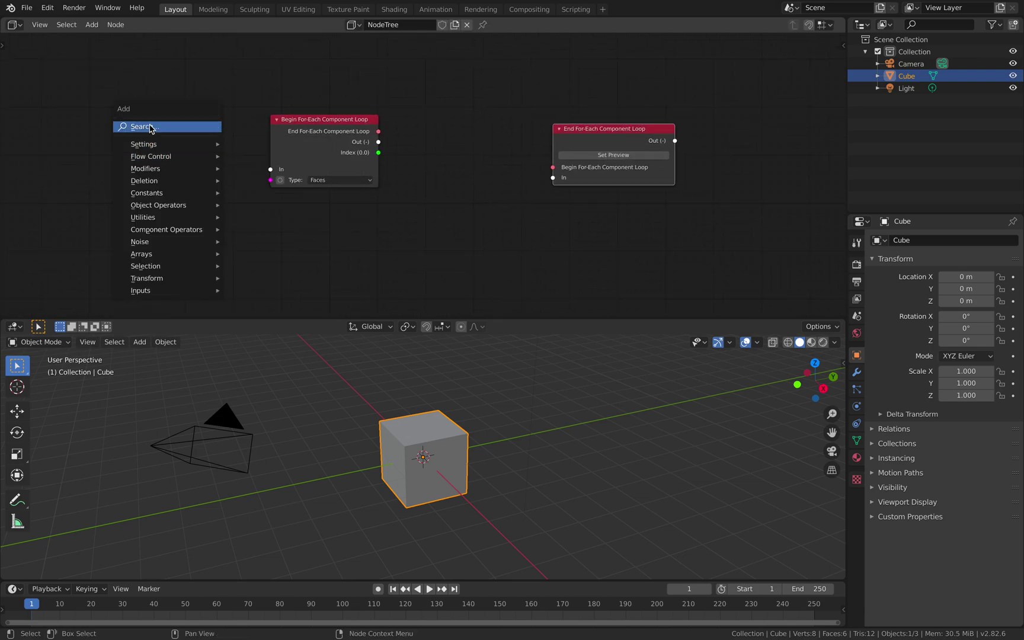
click(148, 127)
text(mes)
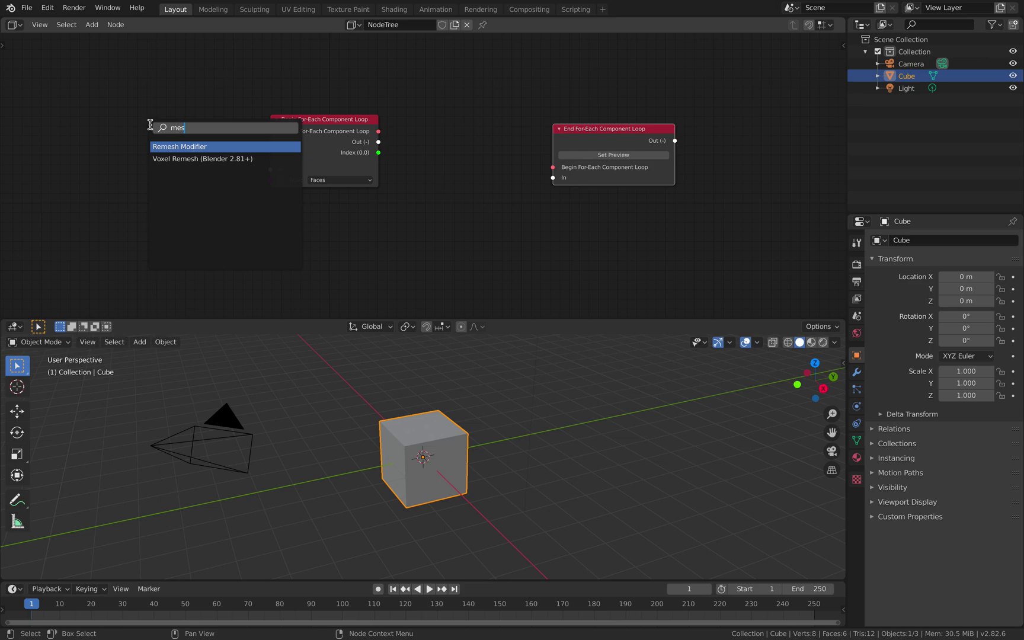
key(BackSpace)
key(BackSpace)
key(BackSpace)
text(gri)
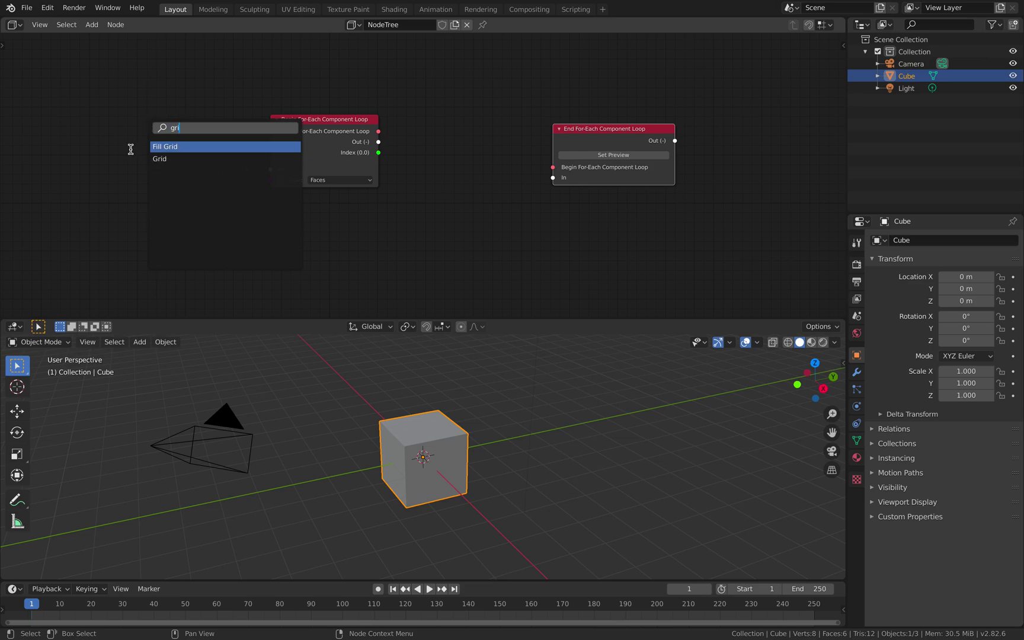
click(149, 159)
click(189, 168)
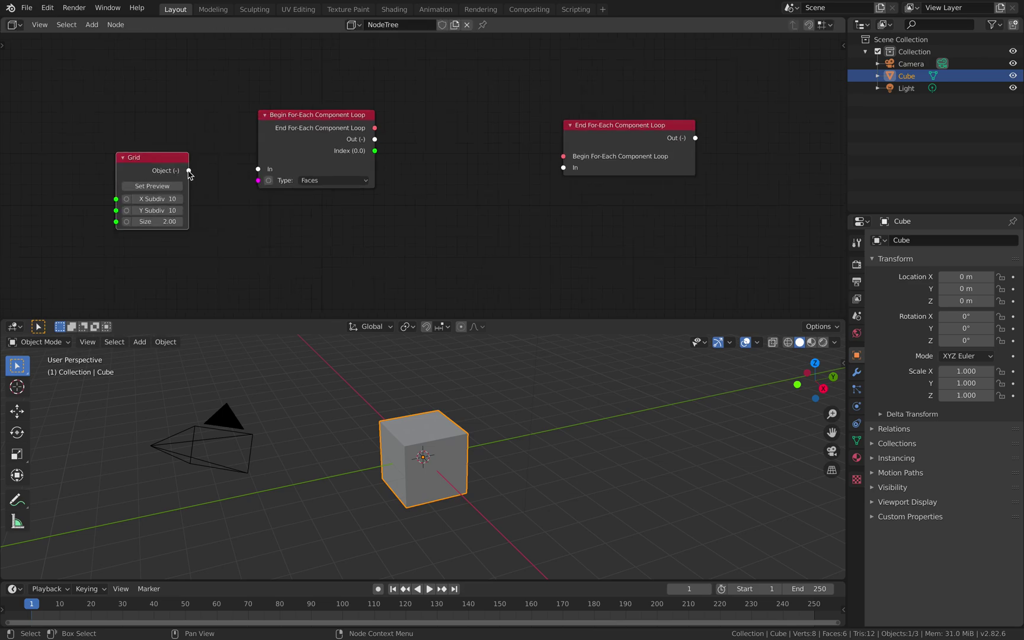
Step: Link the Grid's Object output to the begin loop's In, then link its Out and End For-Each Component Loop outputs to the end loop node
drag(189, 171, 259, 169)
drag(620, 157, 626, 175)
drag(339, 131, 569, 185)
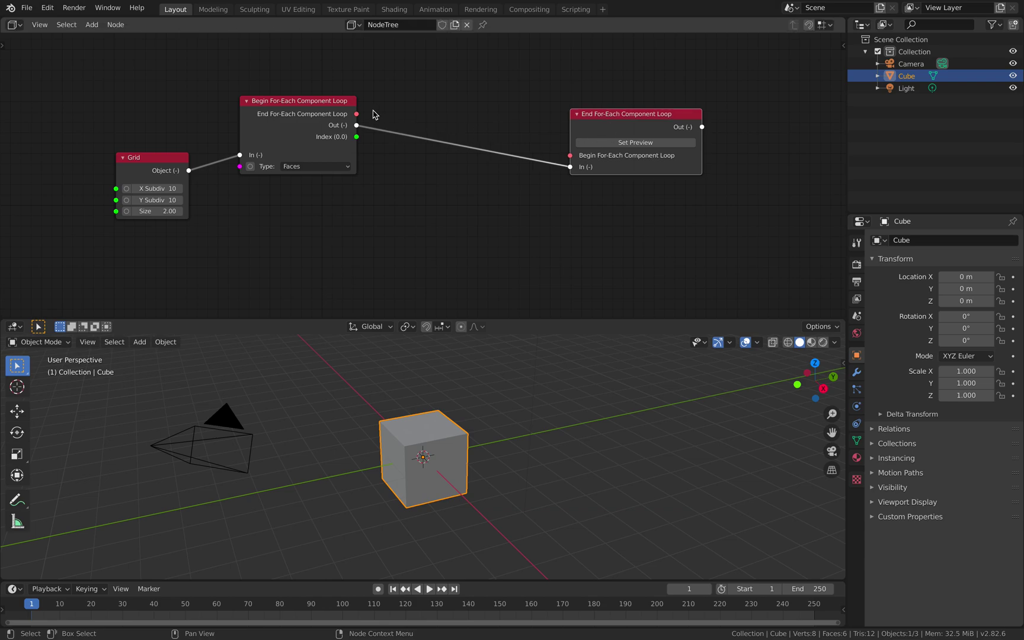
drag(357, 114, 608, 115)
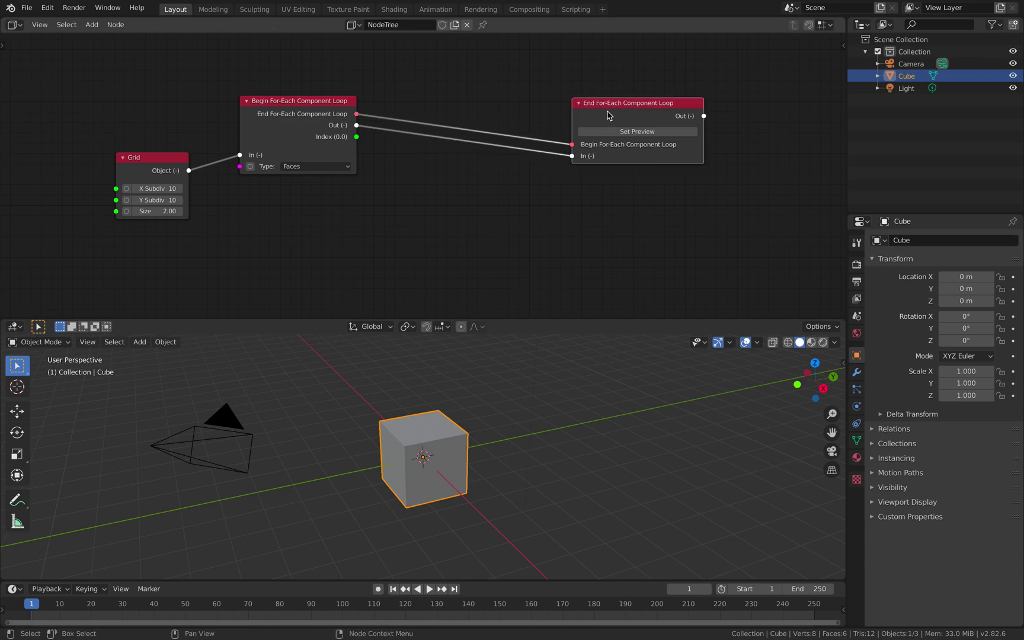
scroll(507, 127, up, 2)
middle_drag(501, 121, 505, 129)
drag(636, 108, 623, 102)
middle_drag(483, 155, 486, 153)
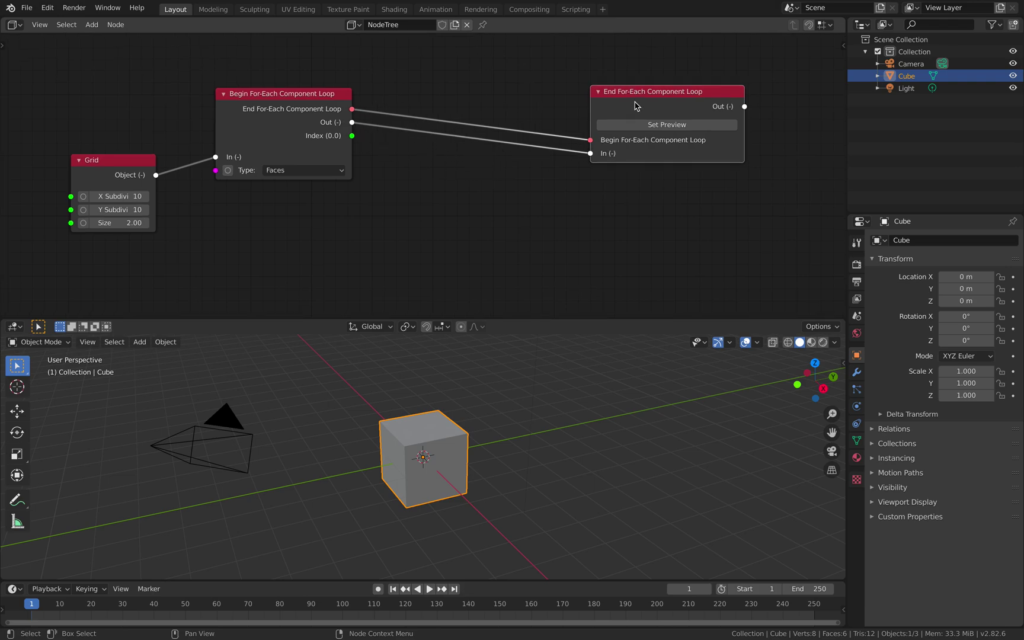
Step: Insert an Inset node on the link between the begin loop's Out and the end loop's In
key(shift+a)
click(464, 171)
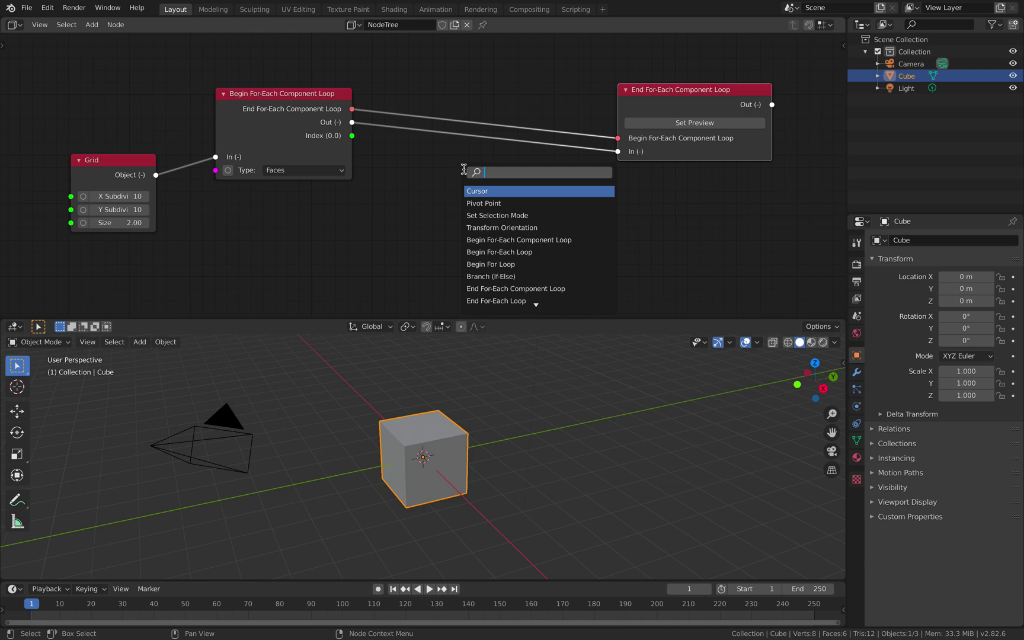
text(inset)
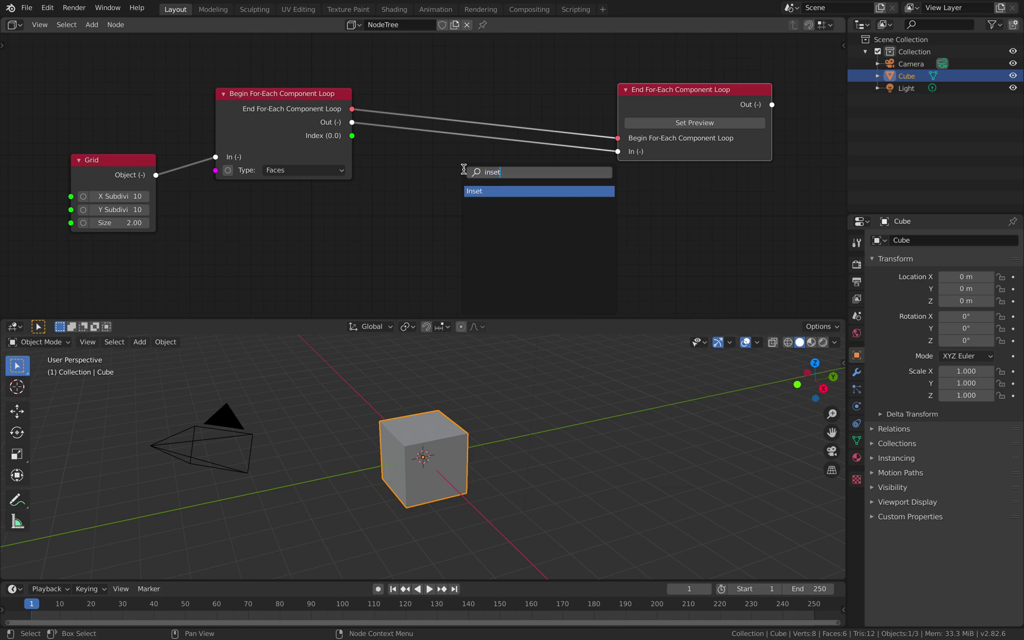
key(Return)
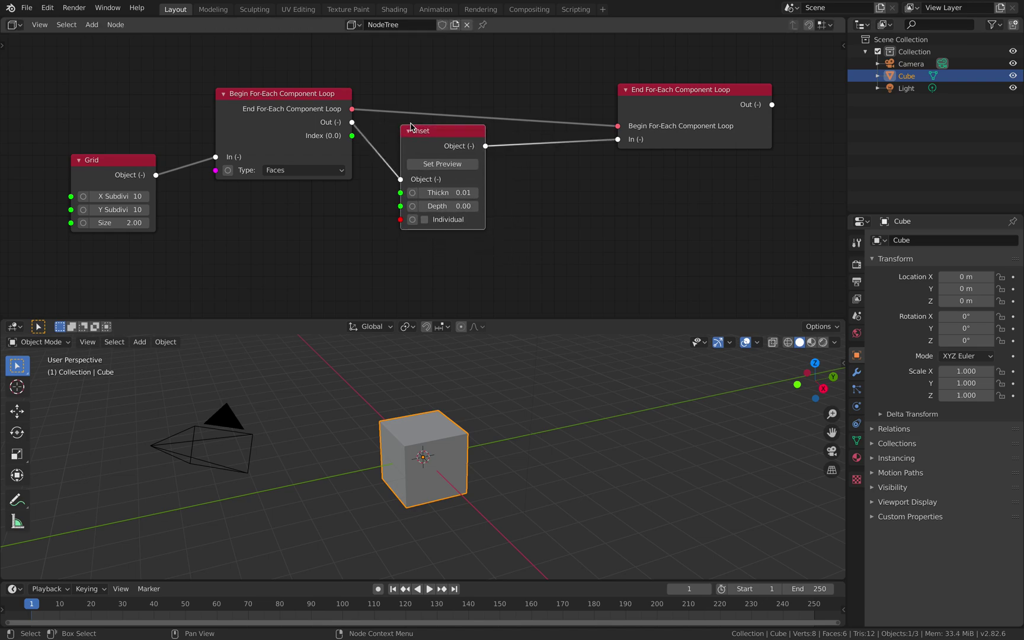
click(453, 147)
click(642, 103)
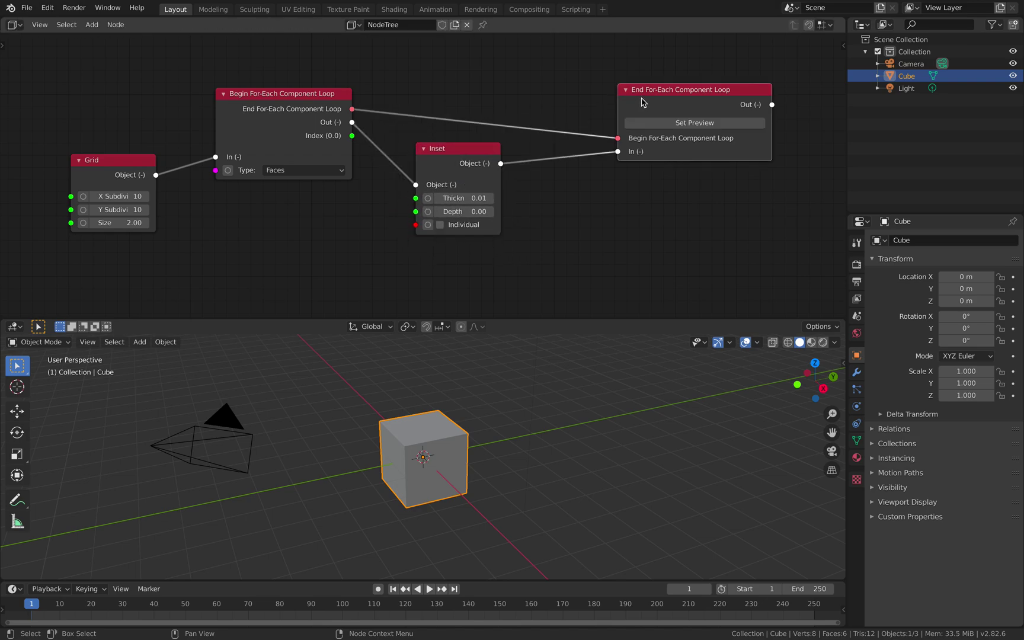
Step: Delete the default cube and the camera from the scene and save the file
middle_drag(480, 382, 458, 393)
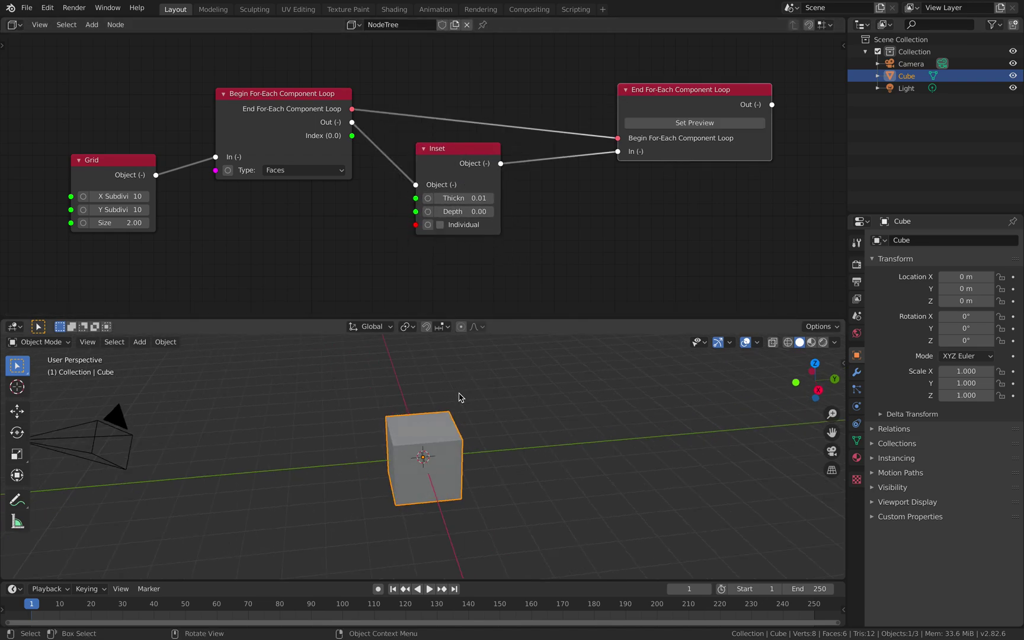
key(a)
key(alt+a)
click(435, 427)
shift+click(124, 428)
key(x)
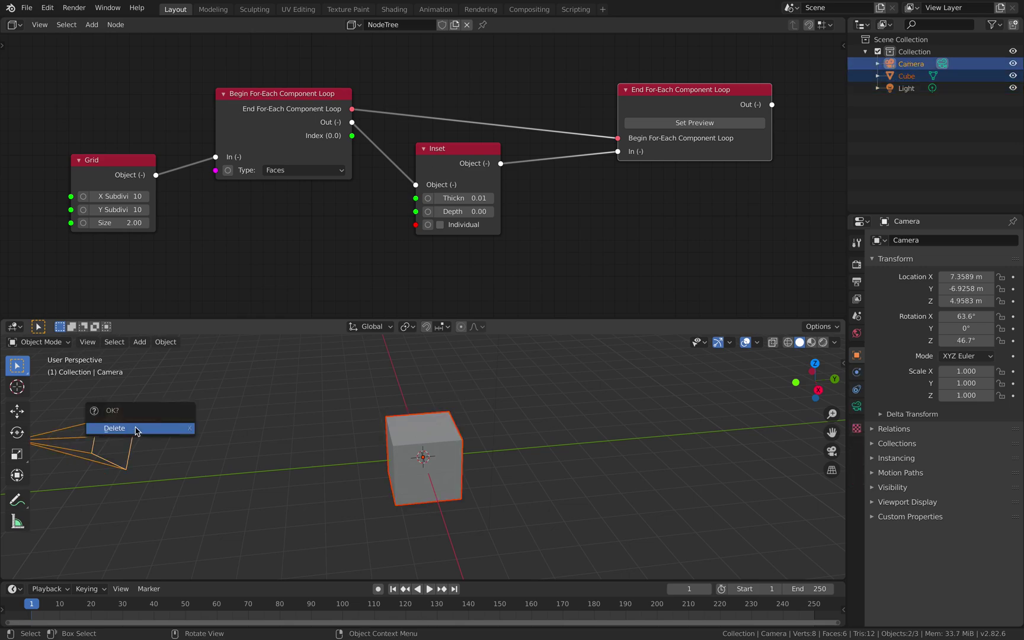
click(135, 428)
key(ctrl+s)
Step: Preview the Inset node's result and set its Depth to 0.08
click(439, 153)
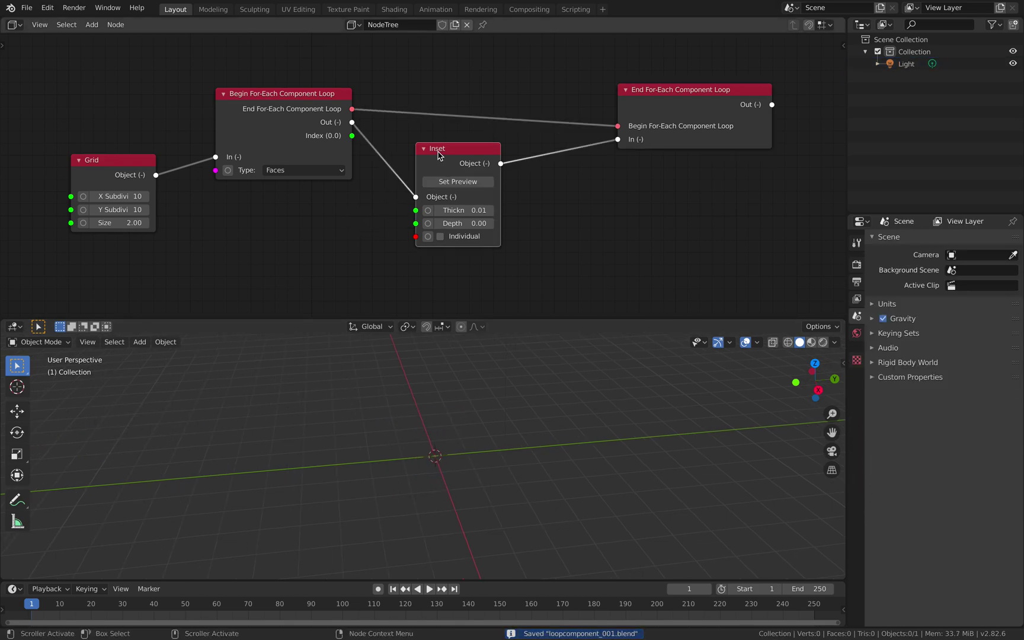
click(457, 183)
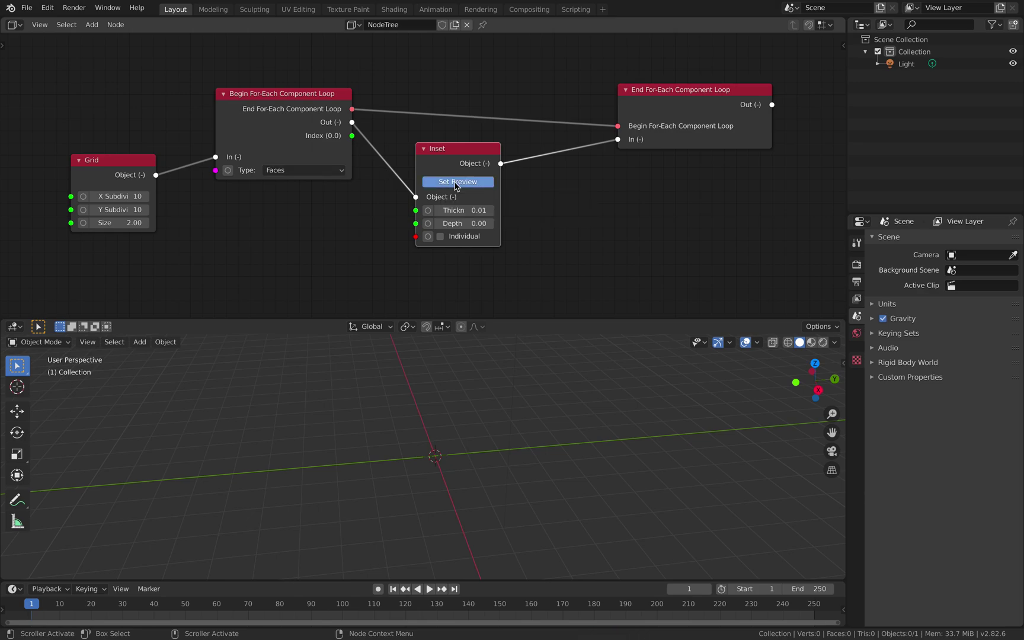
scroll(485, 404, up, 3)
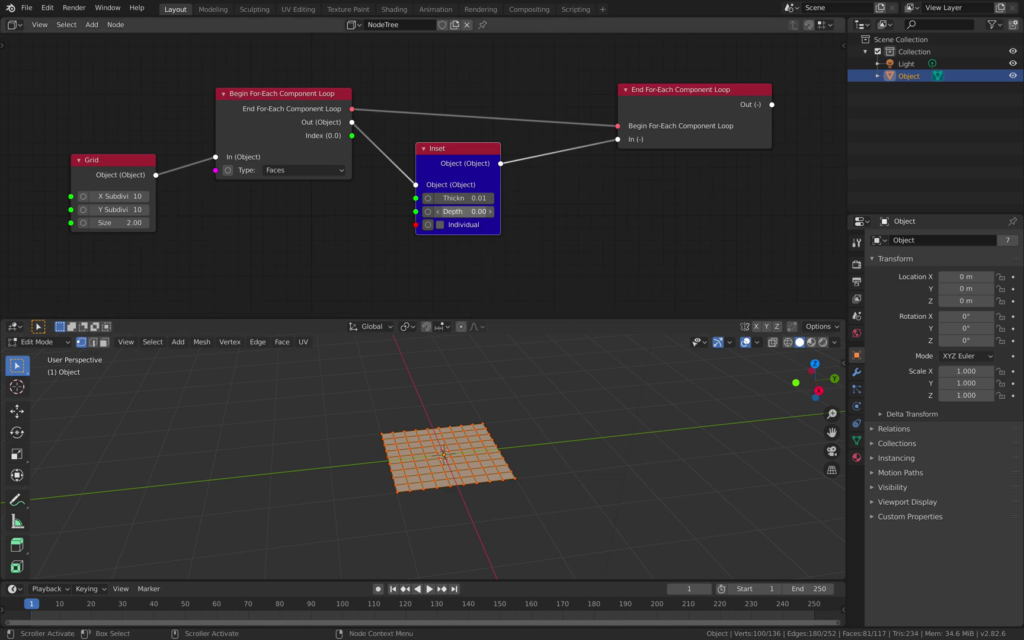
drag(465, 212, 470, 215)
middle_drag(432, 384, 354, 390)
middle_drag(410, 492, 430, 427)
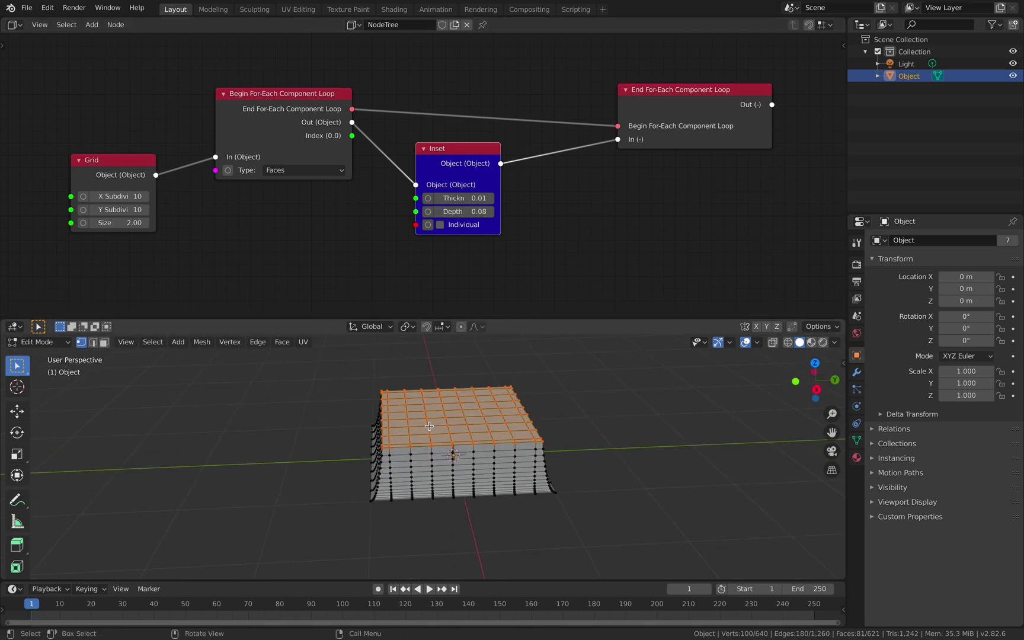
middle_drag(528, 437, 394, 424)
Step: Move the End For-Each Component Loop node closer to the Inset node and preview its result
drag(654, 91, 601, 107)
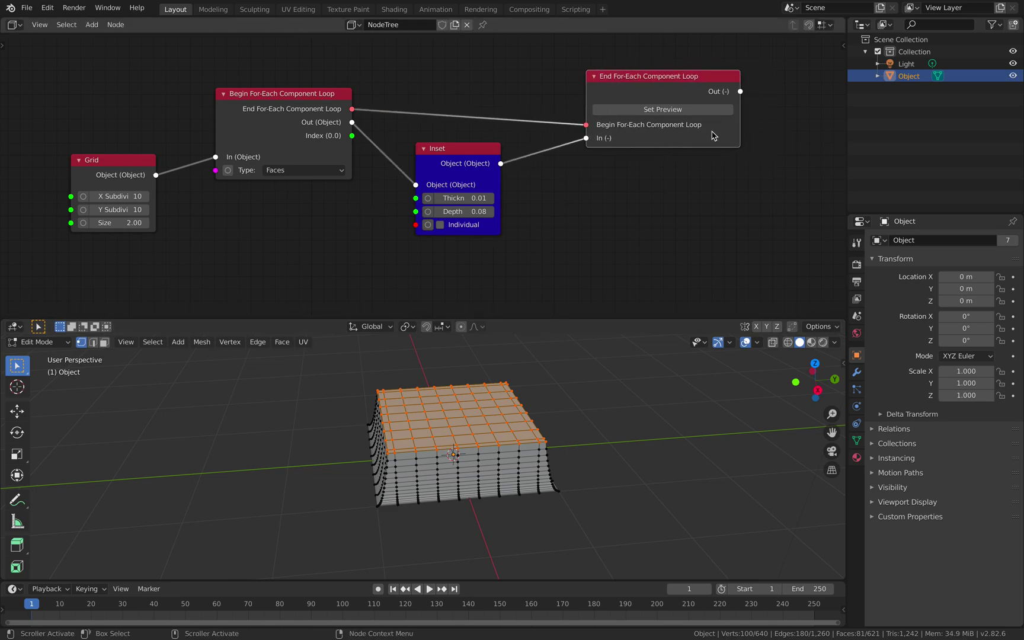
click(693, 109)
middle_drag(596, 451, 587, 356)
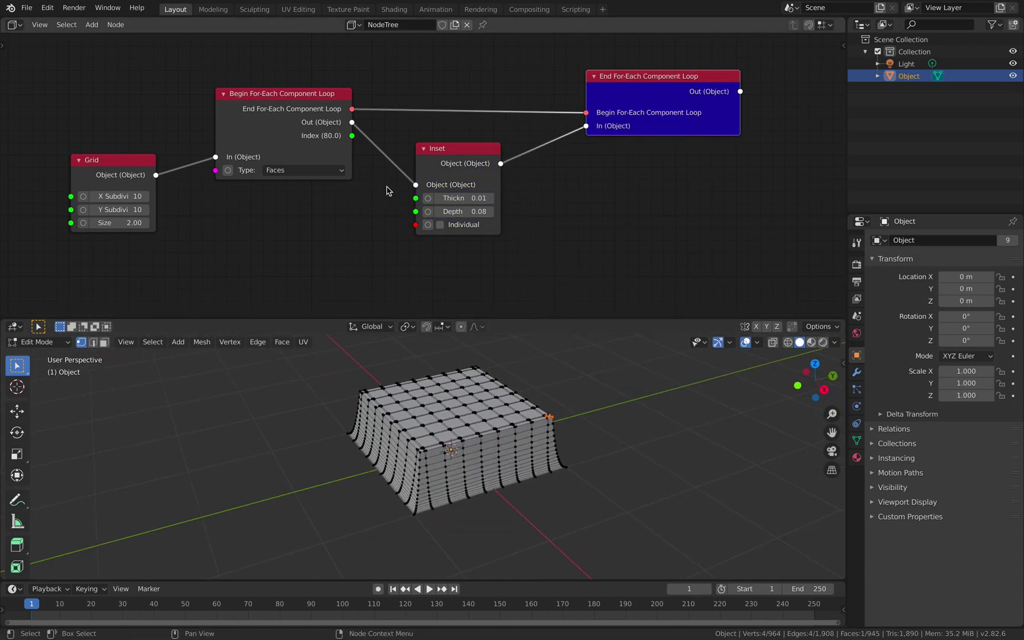
Step: Switch to Object Mode and examine the inset grid's shaded surface from several angles
middle_drag(391, 391, 333, 388)
click(42, 342)
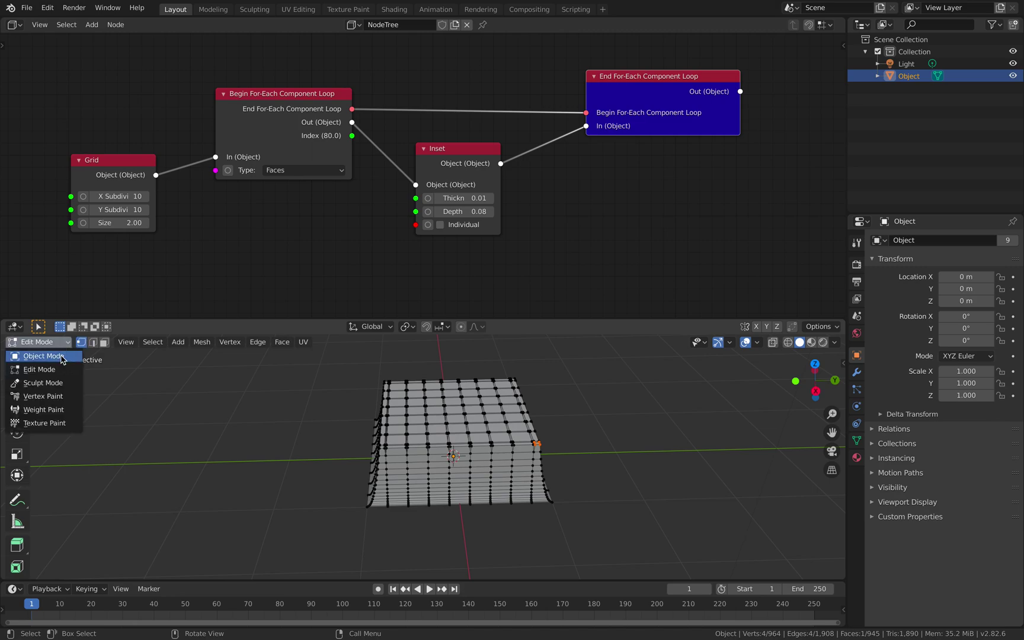
click(62, 356)
middle_drag(443, 443, 428, 431)
click(393, 589)
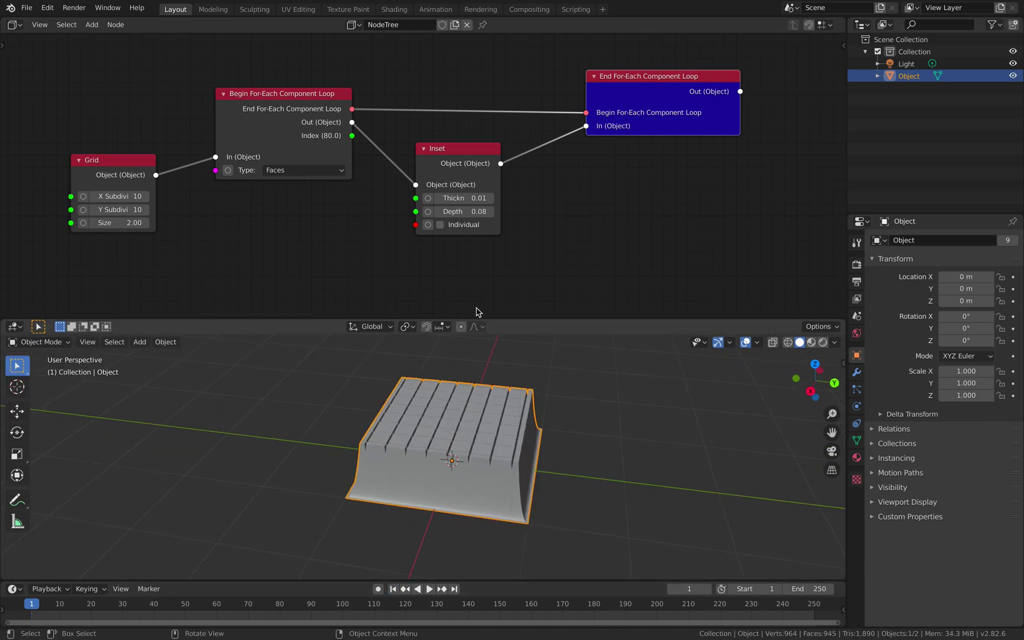
middle_drag(536, 368, 468, 452)
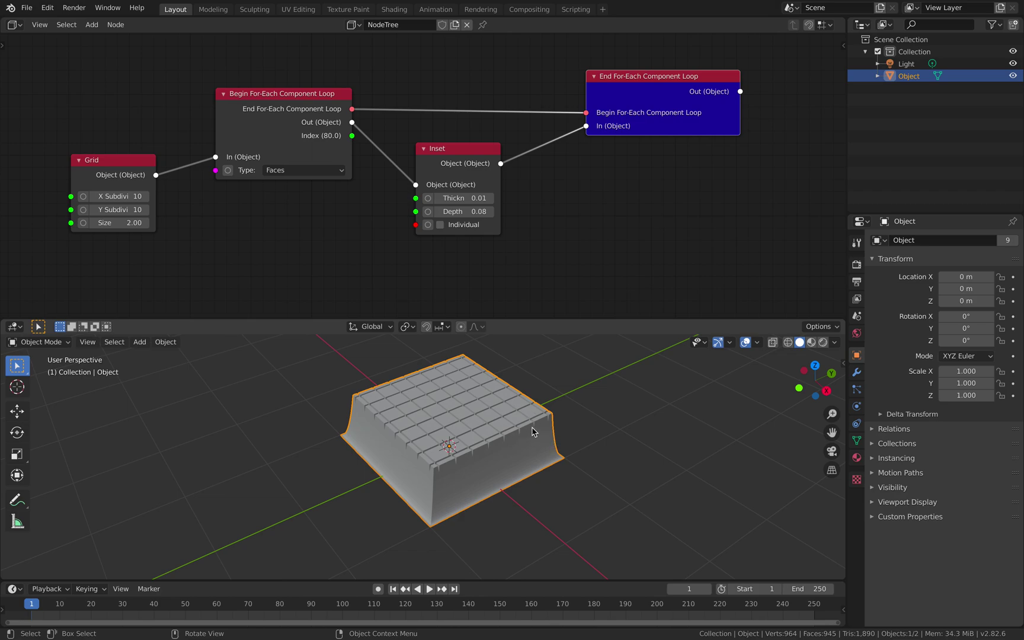
middle_drag(532, 431, 349, 416)
Step: Shift the Begin For-Each Component Loop node slightly and set the Grid node's X and Y subdivisions to 3
drag(287, 122, 256, 143)
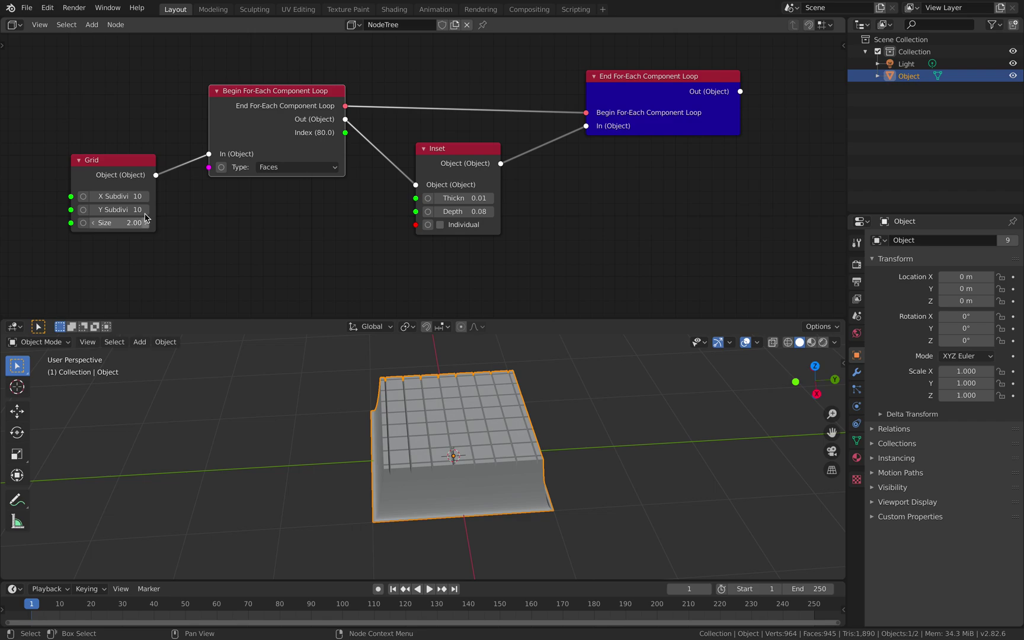
drag(134, 210, 135, 195)
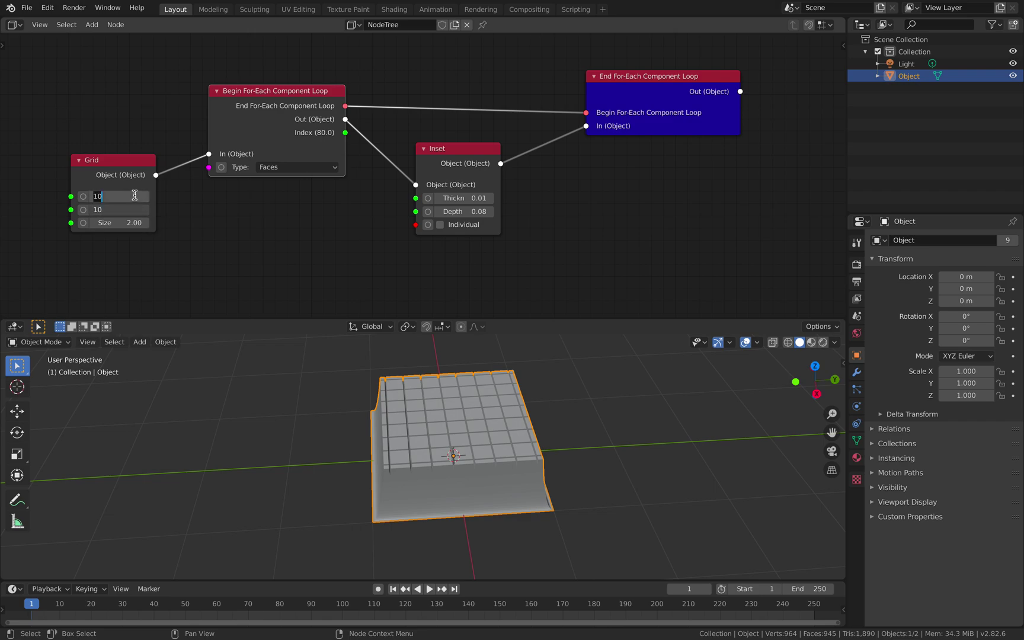
text(3)
key(Return)
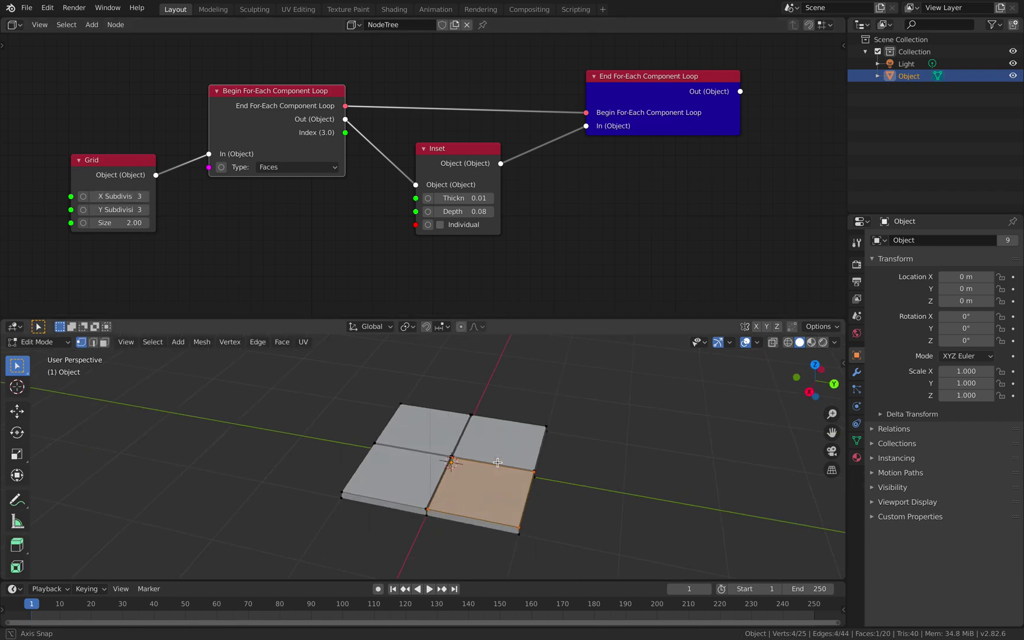
Step: Set the Grid node's X and Y subdivisions to 4
drag(149, 203, 138, 197)
text(4)
key(Return)
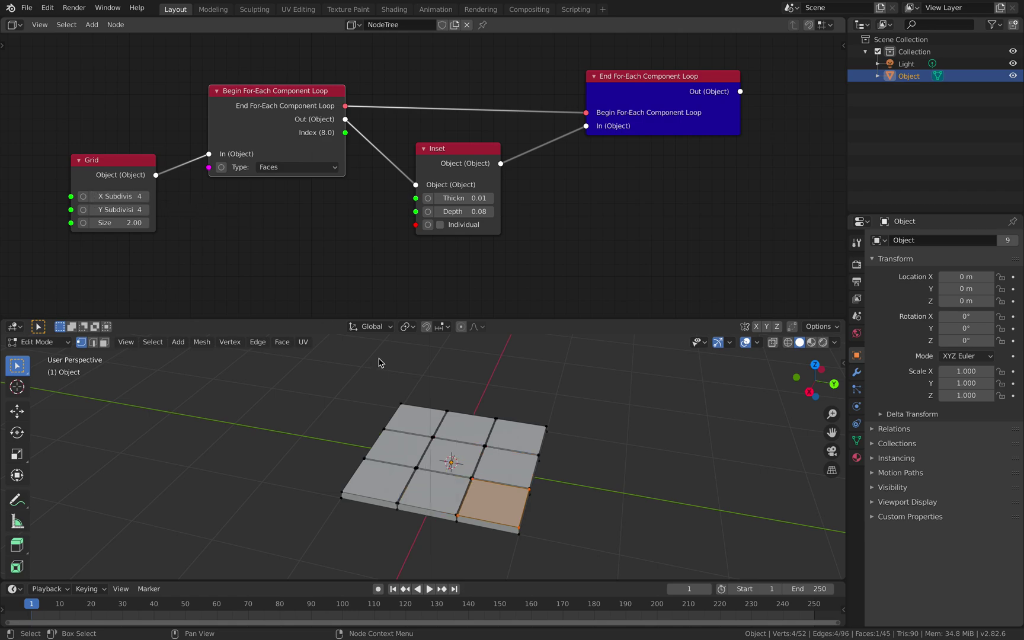
middle_drag(379, 361, 471, 481)
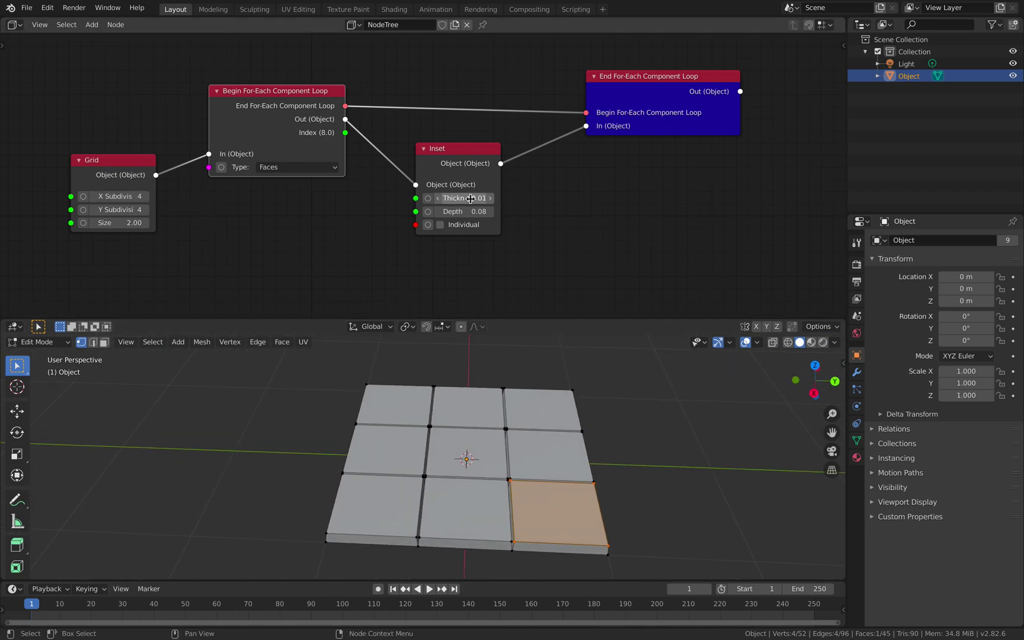
Step: Set the Inset node's Thickness to 0.12 and Depth to 0.22, and inspect the resulting mesh
mouse_move(469, 198)
mouse_down()
mouse_move(481, 209)
mouse_move(470, 197)
mouse_up()
middle_drag(505, 430, 542, 430)
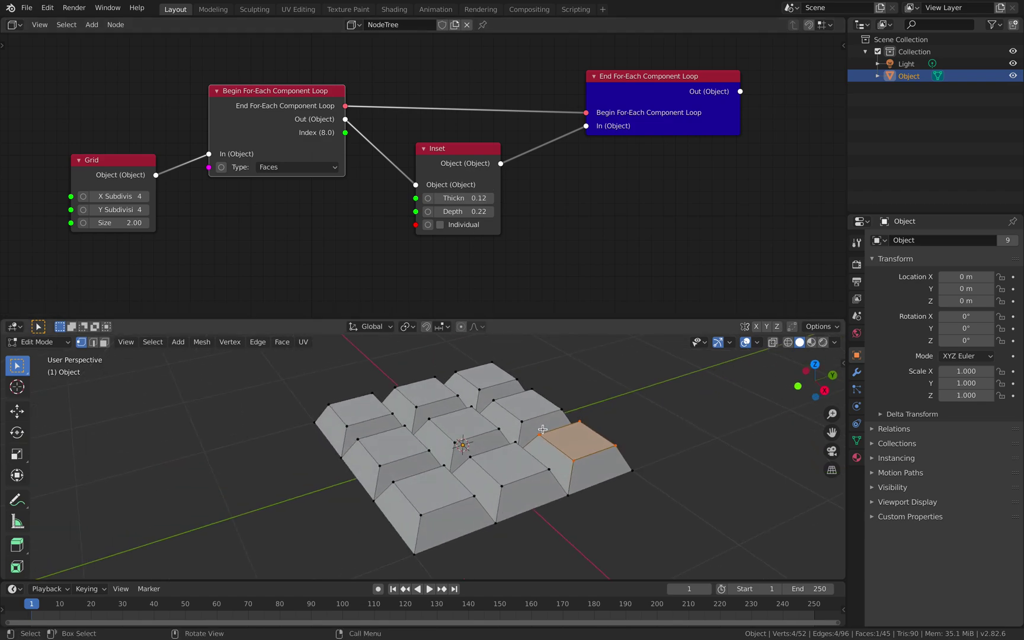
middle_drag(473, 457, 438, 415)
Step: Adjust the spacing of the Begin and End For-Each Component Loop nodes and save the file
drag(291, 97, 315, 93)
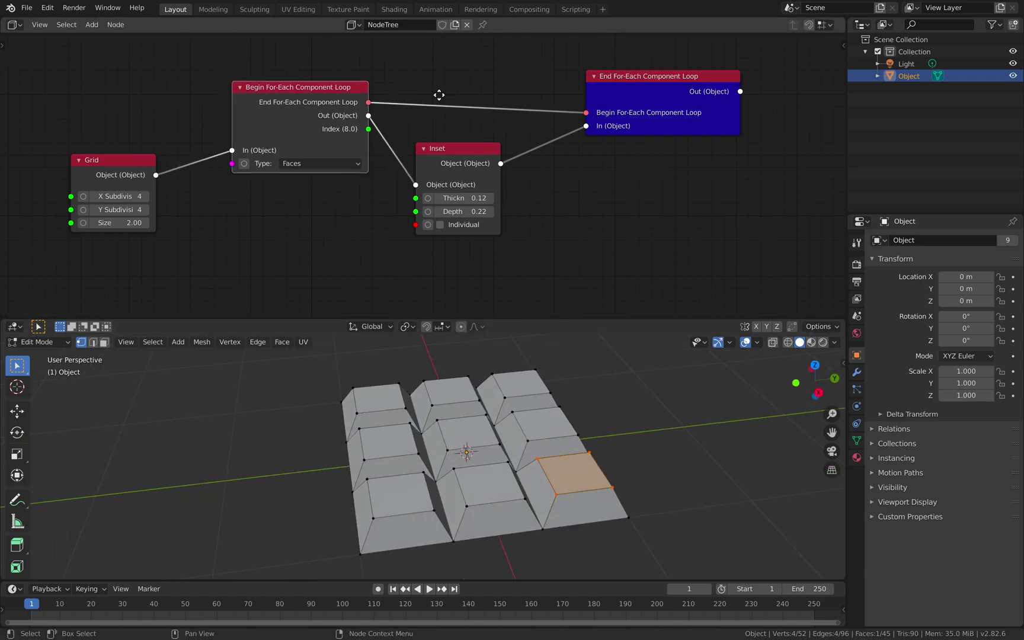
middle_drag(440, 94, 431, 96)
drag(613, 84, 640, 80)
middle_drag(377, 107, 415, 108)
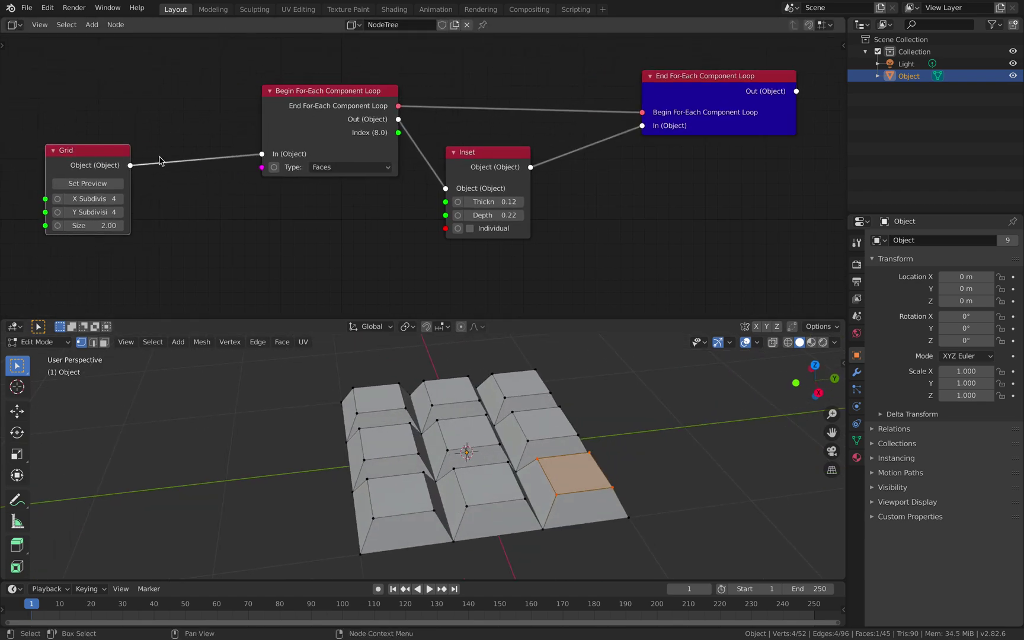
key(ctrl+s)
middle_drag(297, 128, 325, 130)
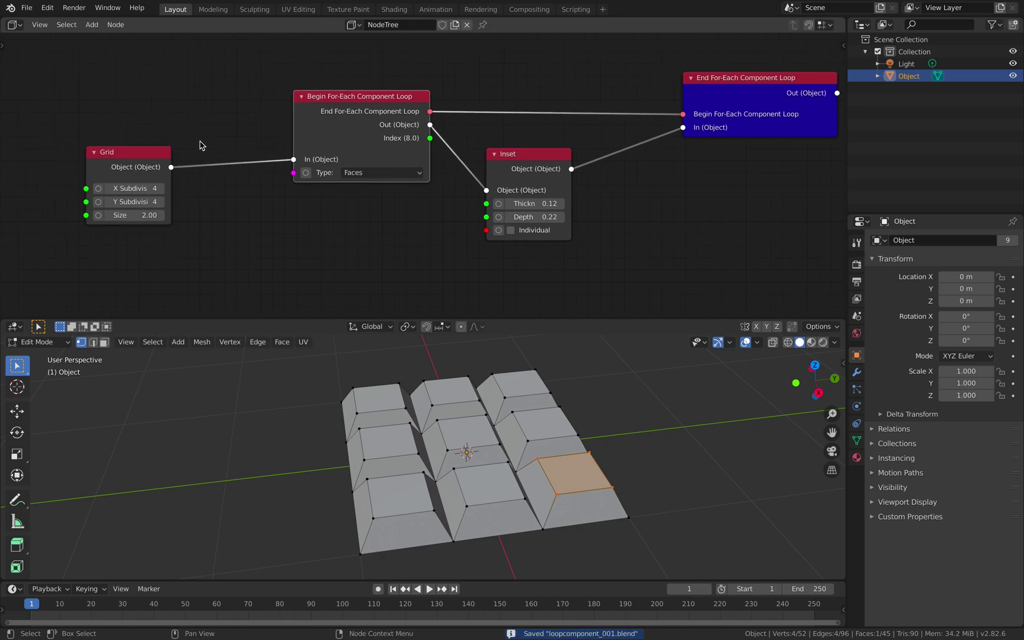
Step: Move the Grid and Begin For-Each Component Loop nodes away from the Inset node to make room between them
drag(148, 160, 109, 154)
key(shift+a)
click(190, 145)
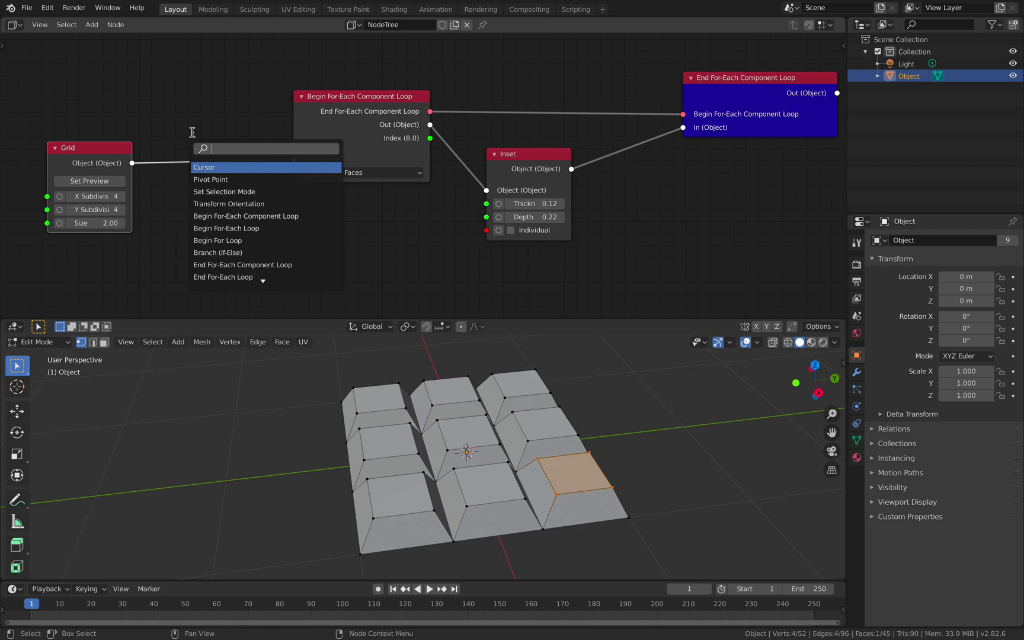
drag(528, 160, 573, 166)
click(332, 99)
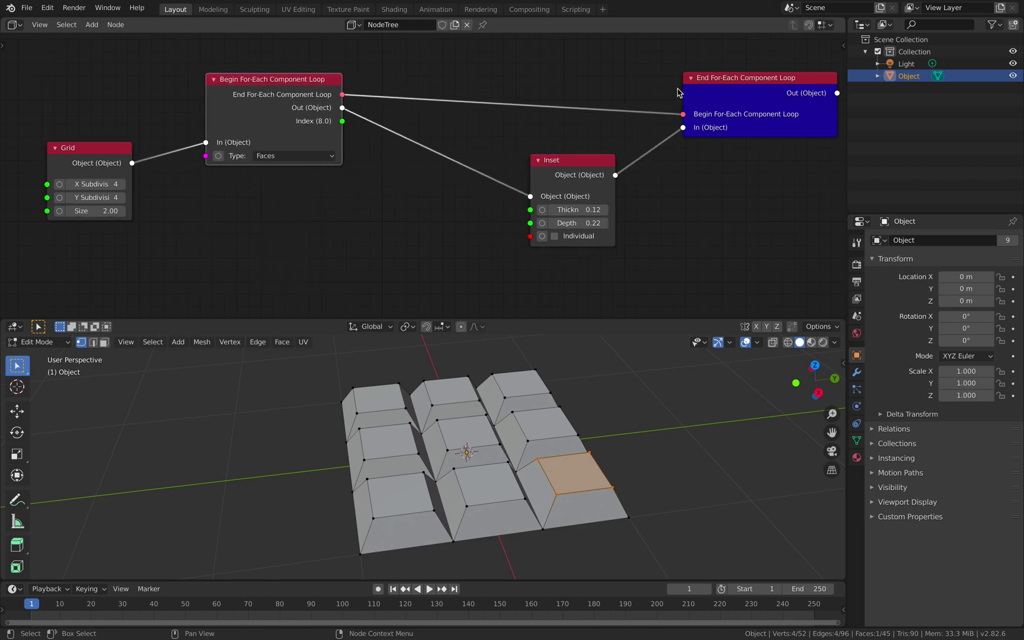
Step: Add a Number node and place it below the Begin For-Each Component Loop node
key(shift+a)
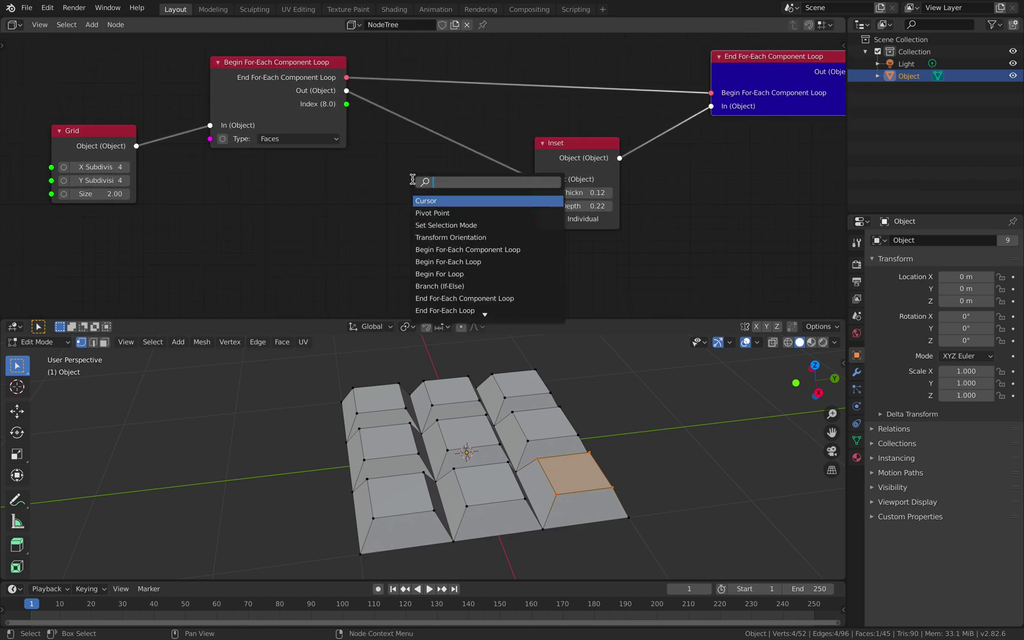
text(a)
key(BackSpace)
text(num)
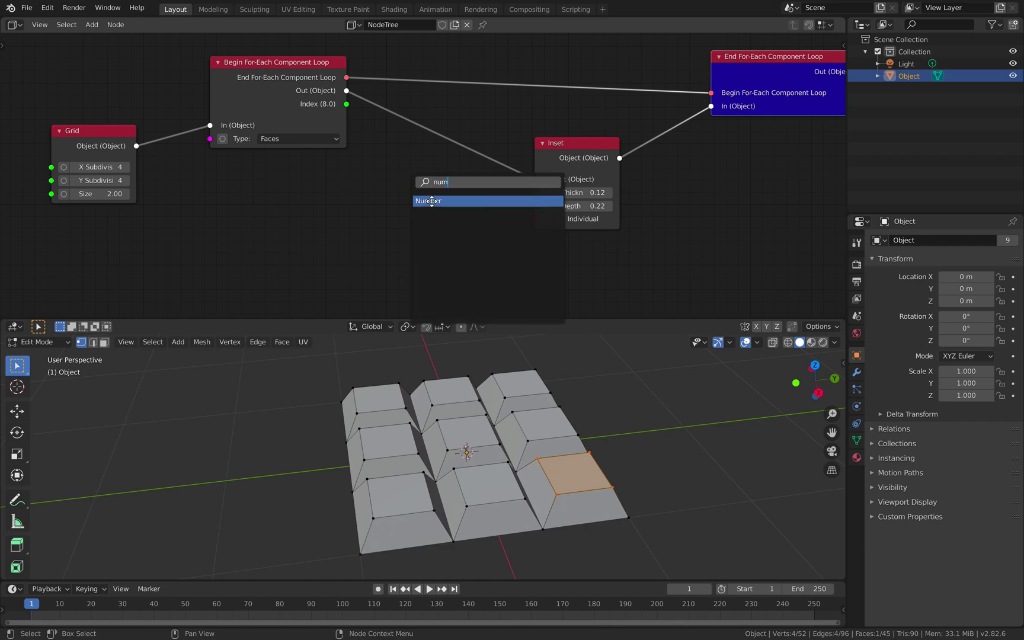
key(Return)
click(319, 225)
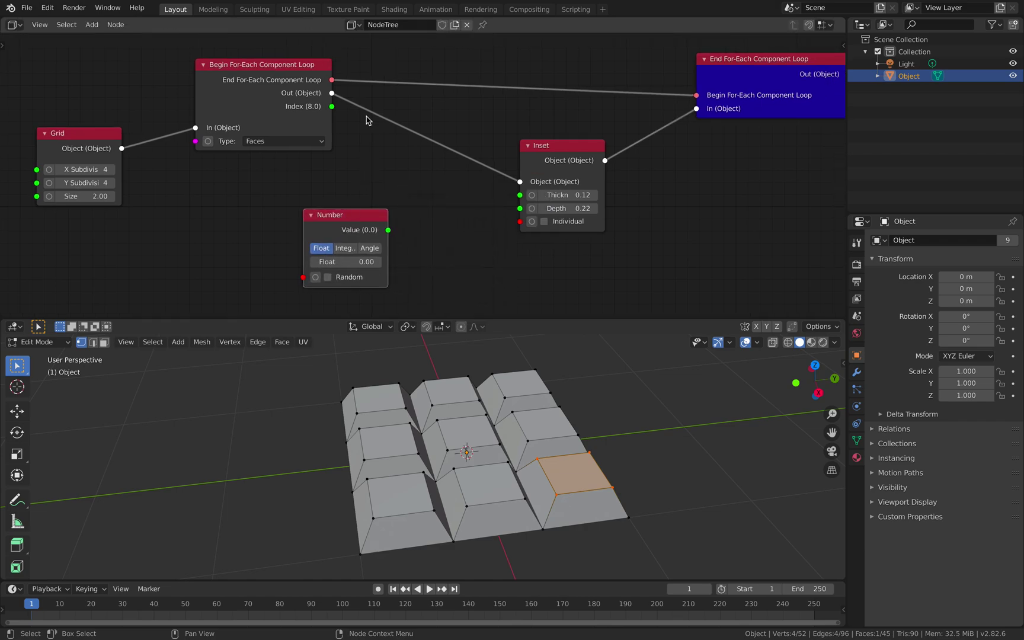
drag(277, 87, 282, 93)
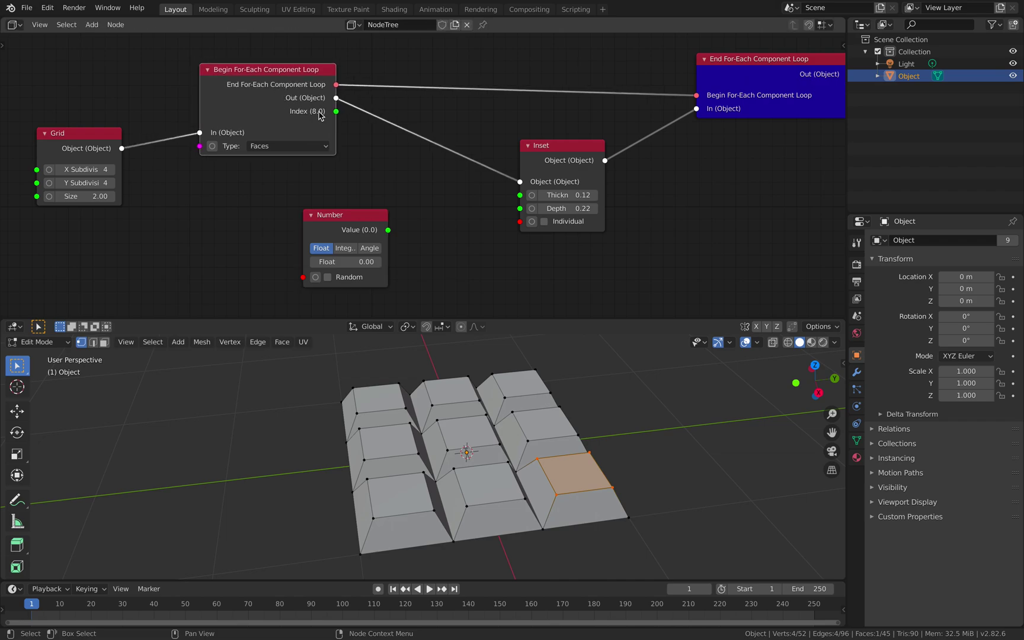
drag(301, 85, 307, 74)
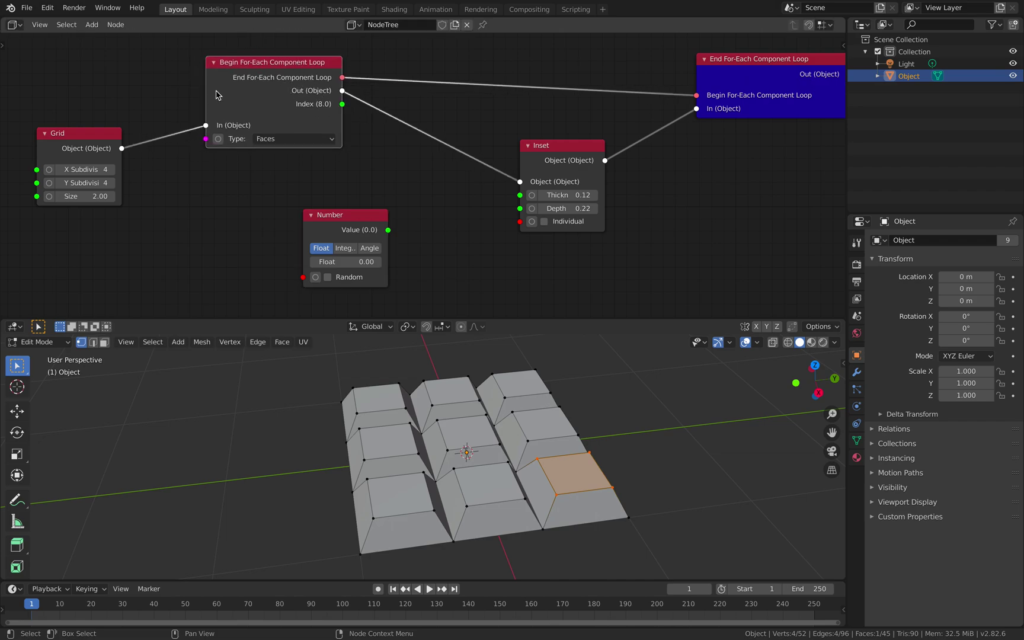
middle_drag(354, 142, 350, 134)
click(548, 153)
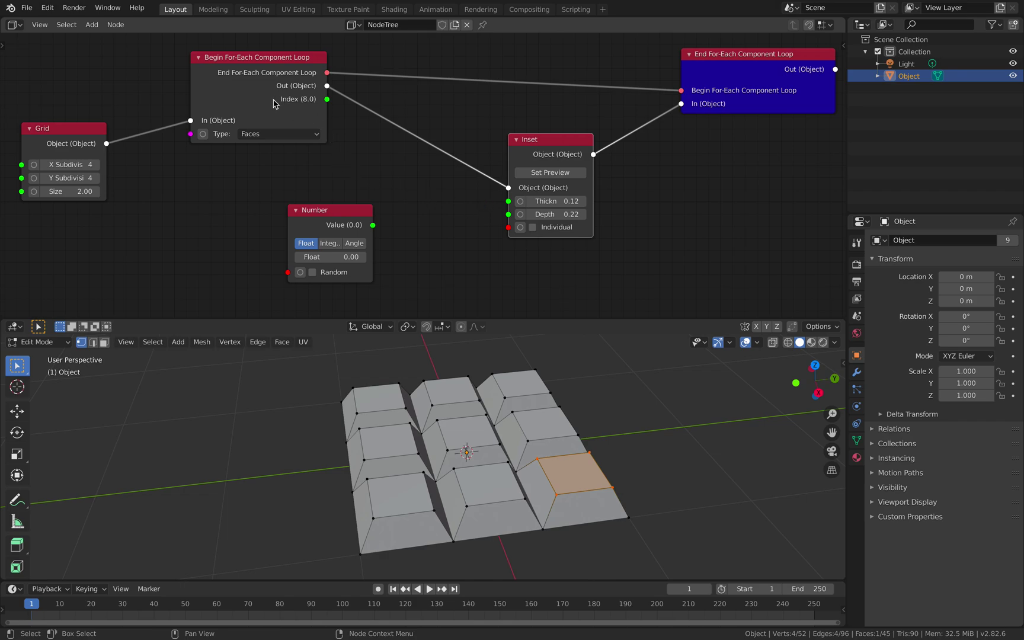
drag(274, 103, 278, 105)
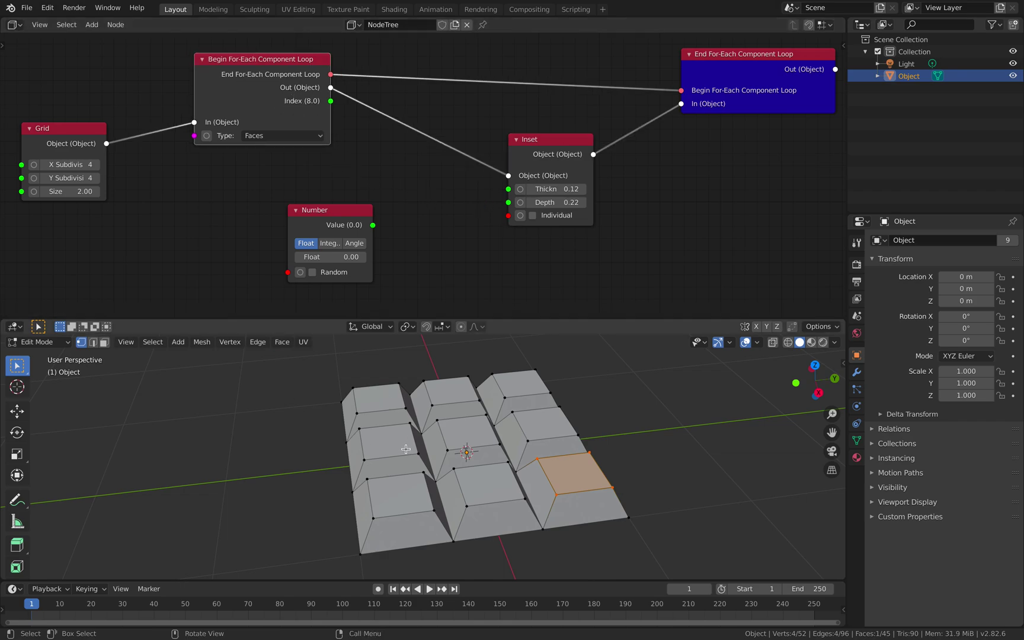
middle_drag(405, 448, 386, 452)
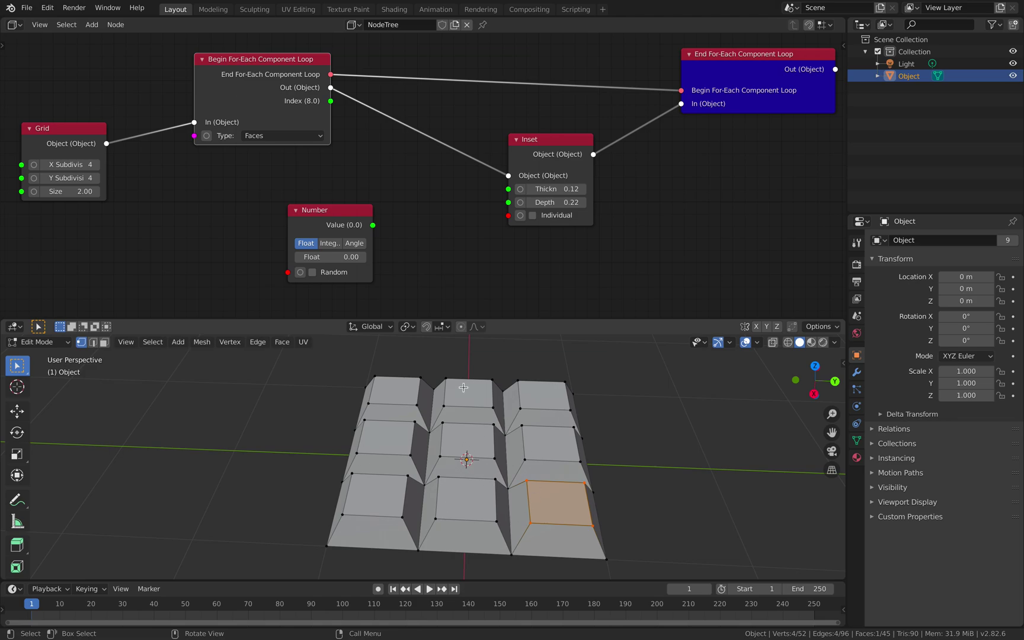
Step: Move the Number node aside and shift the Inset and End For-Each Component Loop nodes farther from the begin loop node
drag(337, 218, 289, 217)
drag(554, 141, 569, 136)
drag(748, 62, 781, 48)
drag(551, 133, 565, 127)
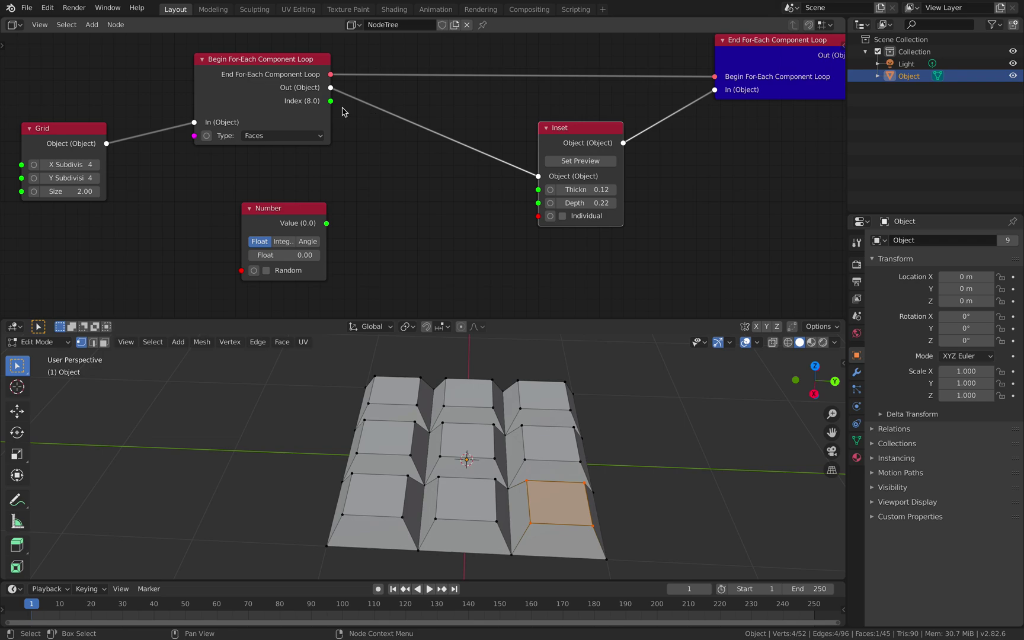
Step: Link the begin loop's Index output to the Inset node's Thickness and examine the resulting mesh
drag(330, 101, 538, 195)
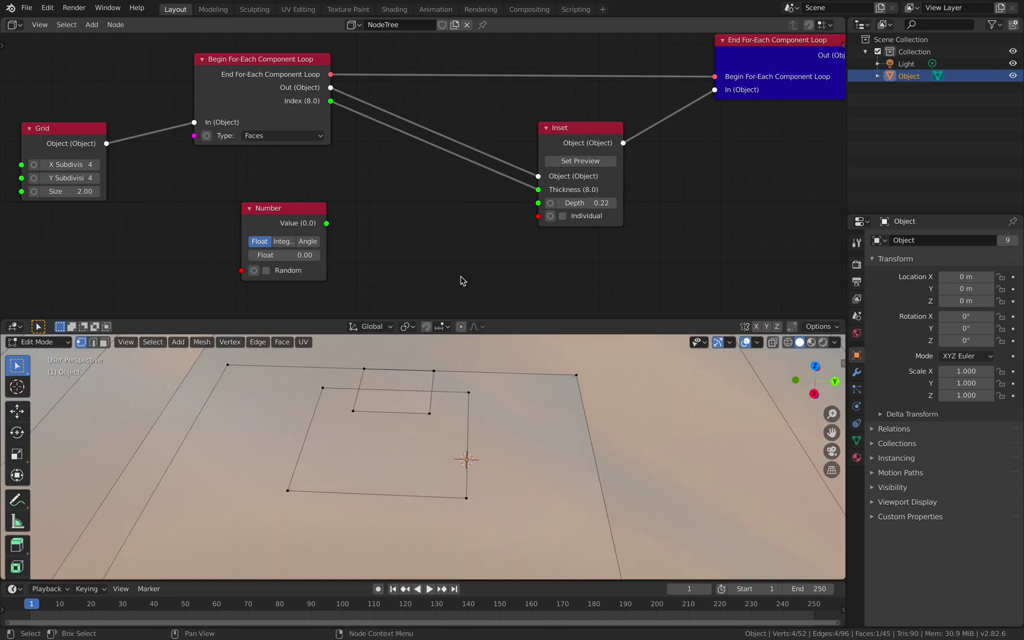
scroll(399, 411, down, 5)
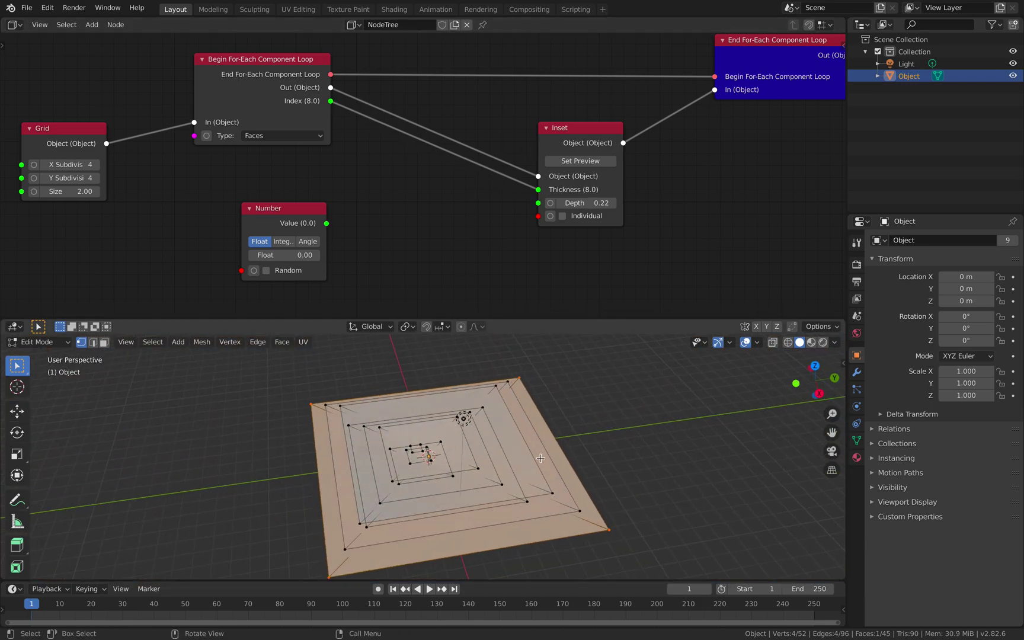
scroll(541, 458, up, 3)
Step: Make room between the nodes and insert a Map Range node on the link from Index to the Inset's Thickness
drag(570, 138, 593, 129)
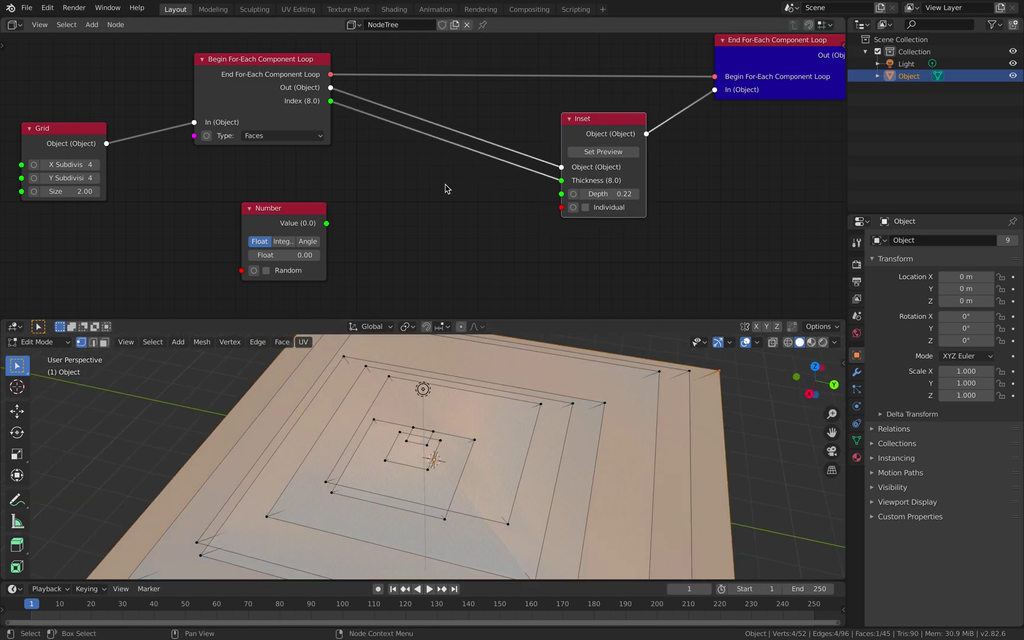
mouse_move(291, 213)
mouse_down()
mouse_move(330, 204)
mouse_move(286, 206)
mouse_up()
key(shift+a)
click(393, 202)
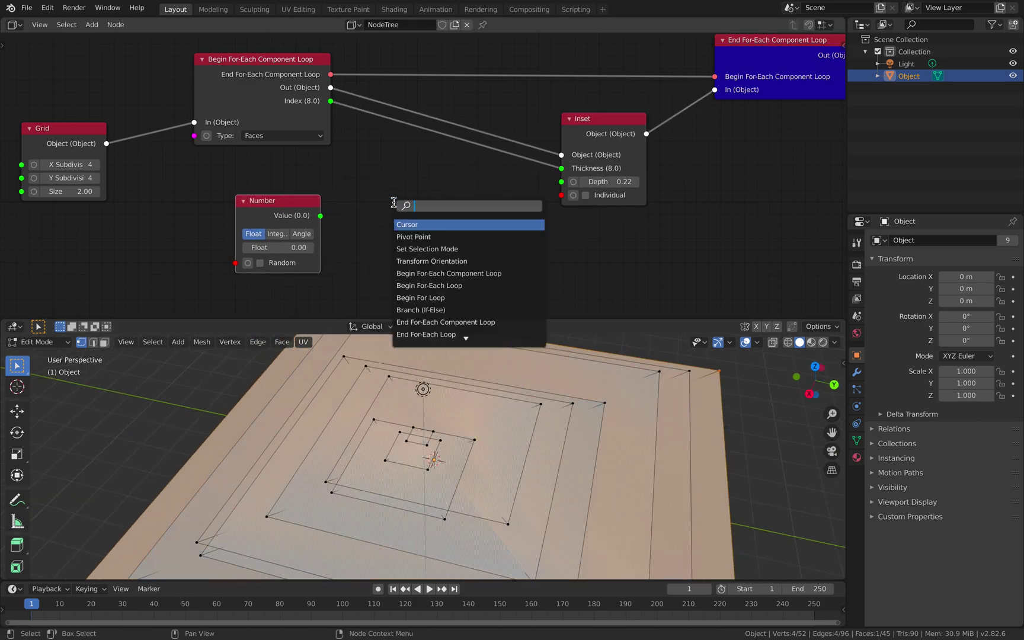
text(map)
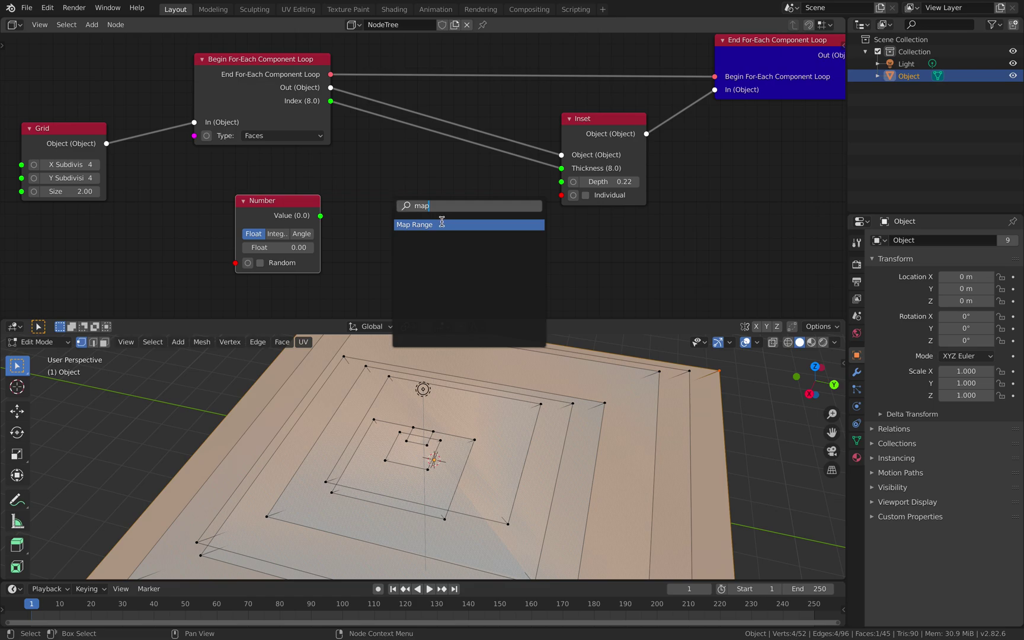
click(441, 224)
click(419, 147)
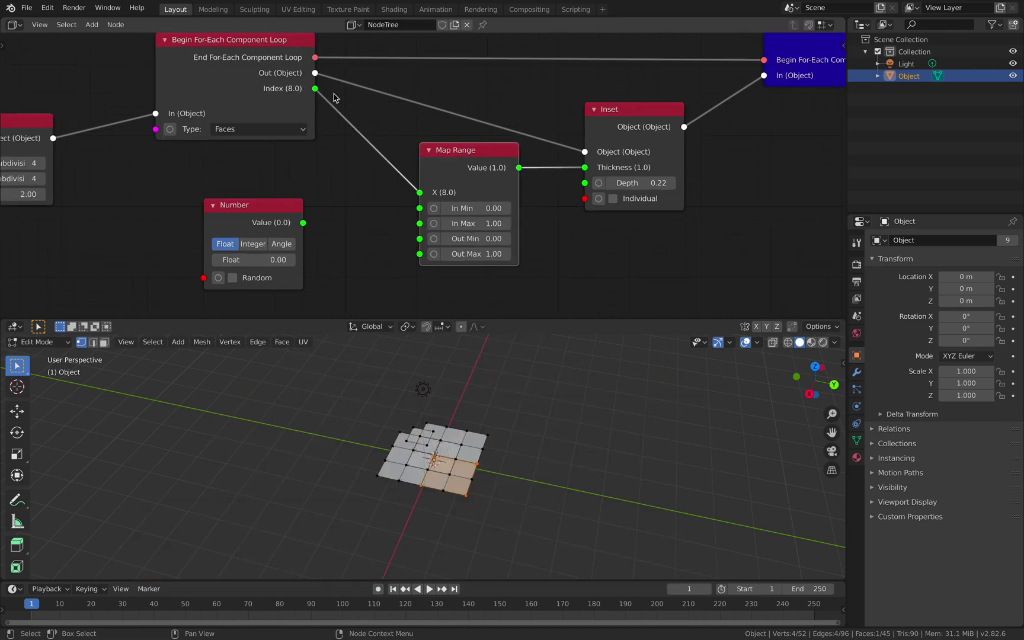
Step: Set the Map Range node's In Max to 9
scroll(300, 92, up, 1)
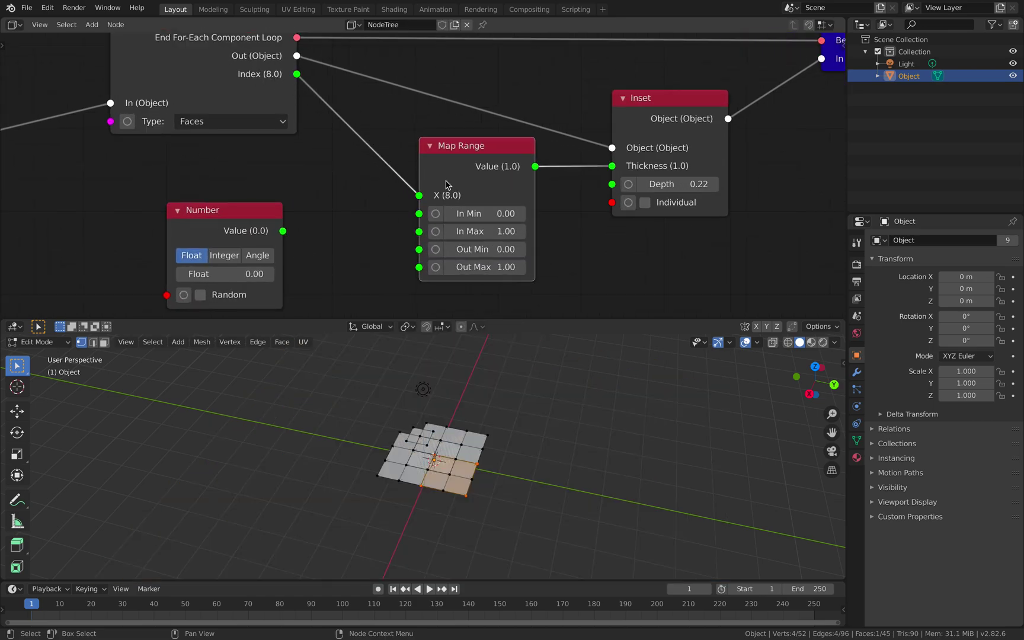
click(514, 232)
text(9)
key(Return)
scroll(534, 270, up, 3)
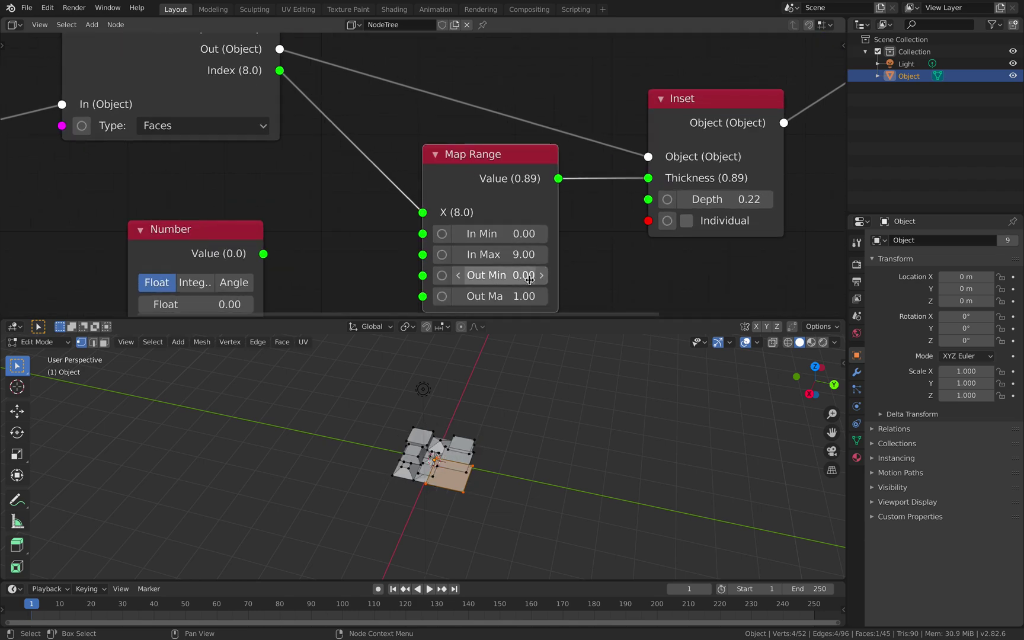
Step: Set the Map Range node's Out Min to 0.29 and Out Max to 0.20 while checking the insets
drag(476, 241, 388, 239)
scroll(543, 239, up, 1)
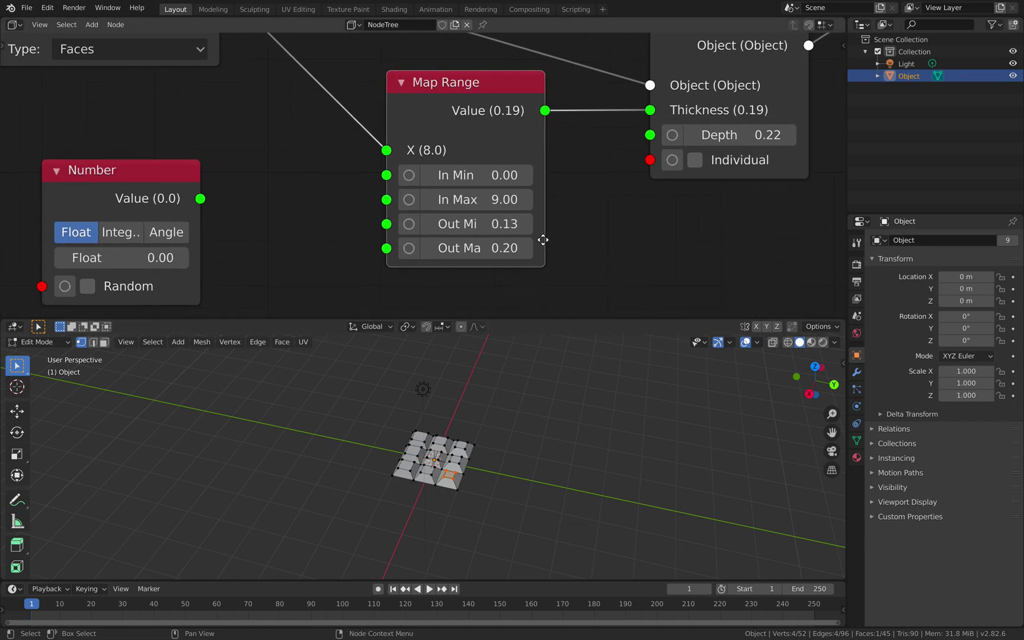
middle_drag(543, 239, 533, 227)
drag(486, 210, 487, 211)
scroll(515, 396, up, 4)
middle_drag(510, 386, 527, 416)
drag(483, 211, 481, 236)
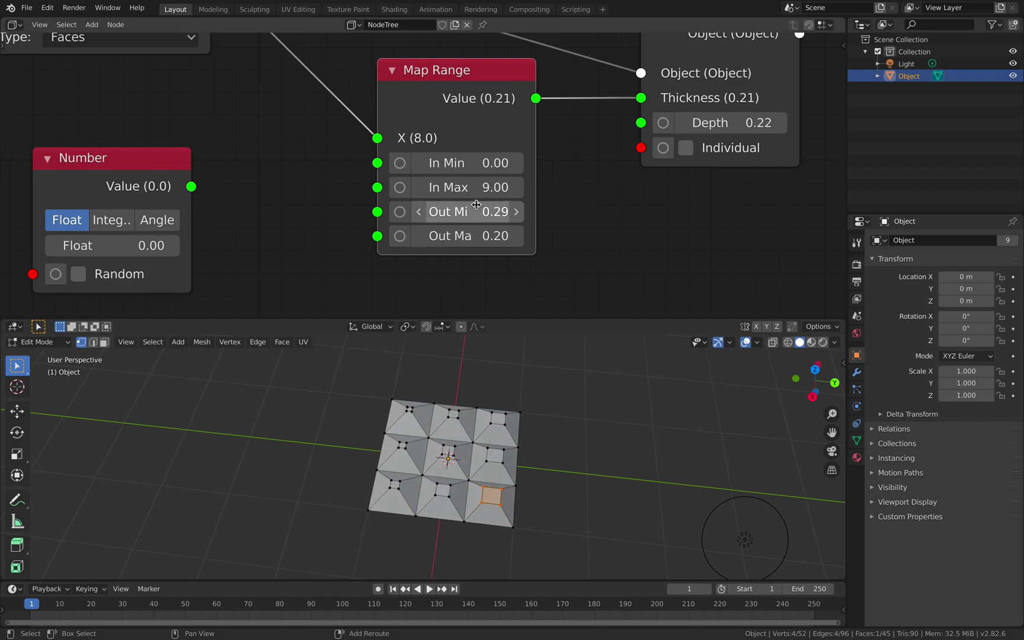
Step: Set the Map Range node's In Max to about 10.72 while watching the inset thickness
click(501, 187)
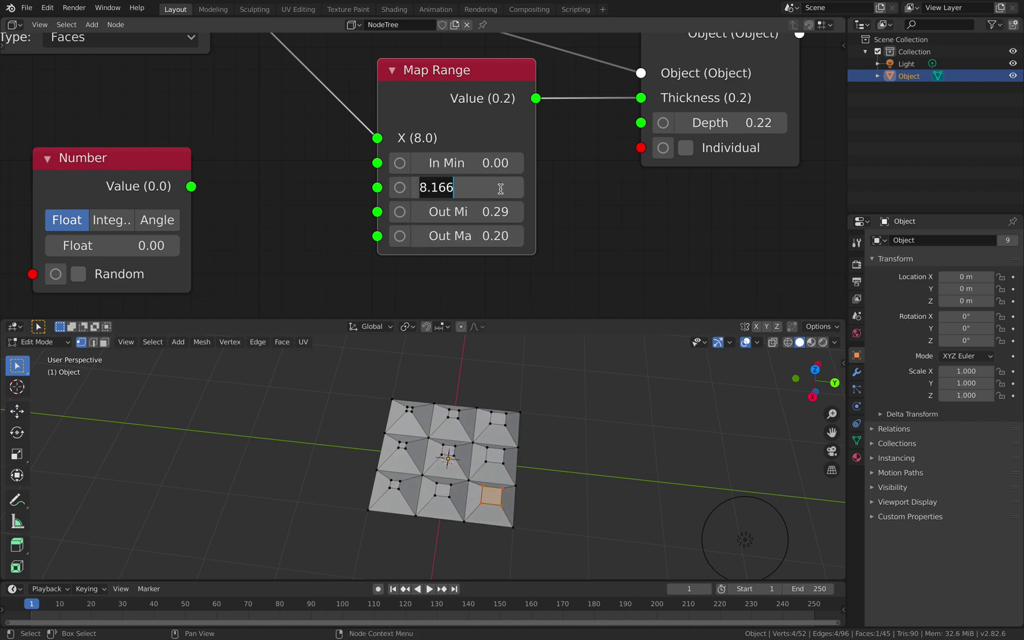
text(1)
key(Return)
drag(481, 188, 487, 188)
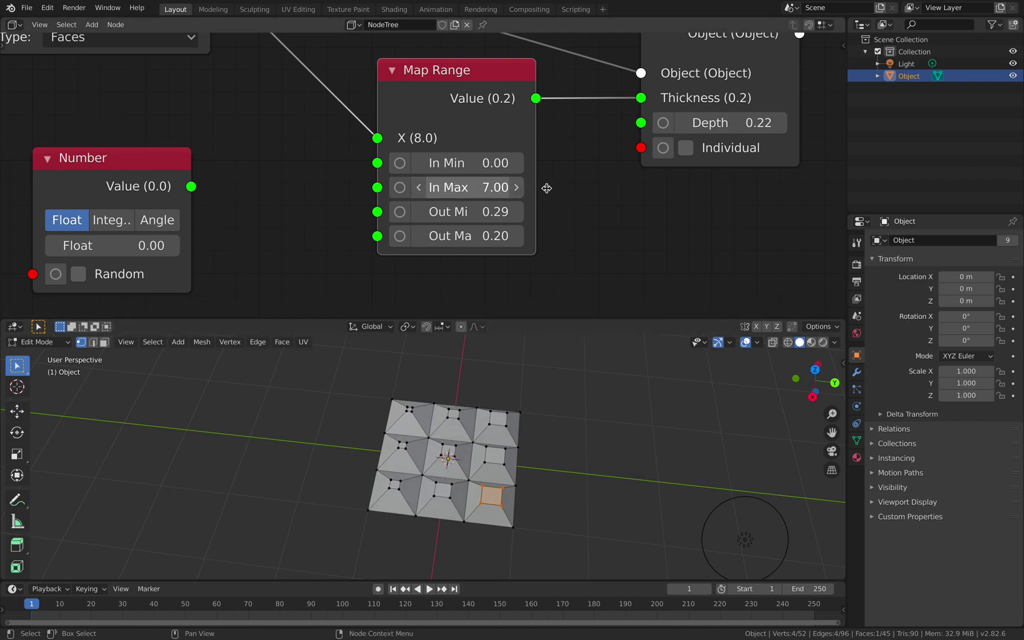
drag(564, 186, 583, 182)
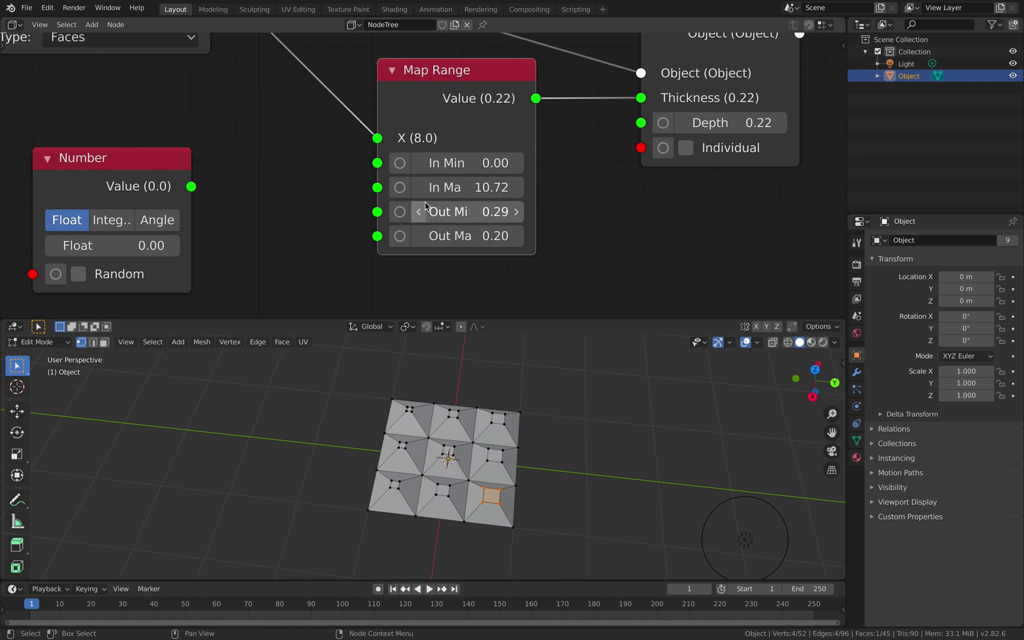
Step: Widen and reposition the Map Range node with In Min at 0.00, and save the file
scroll(339, 183, down, 5)
middle_drag(339, 183, 337, 228)
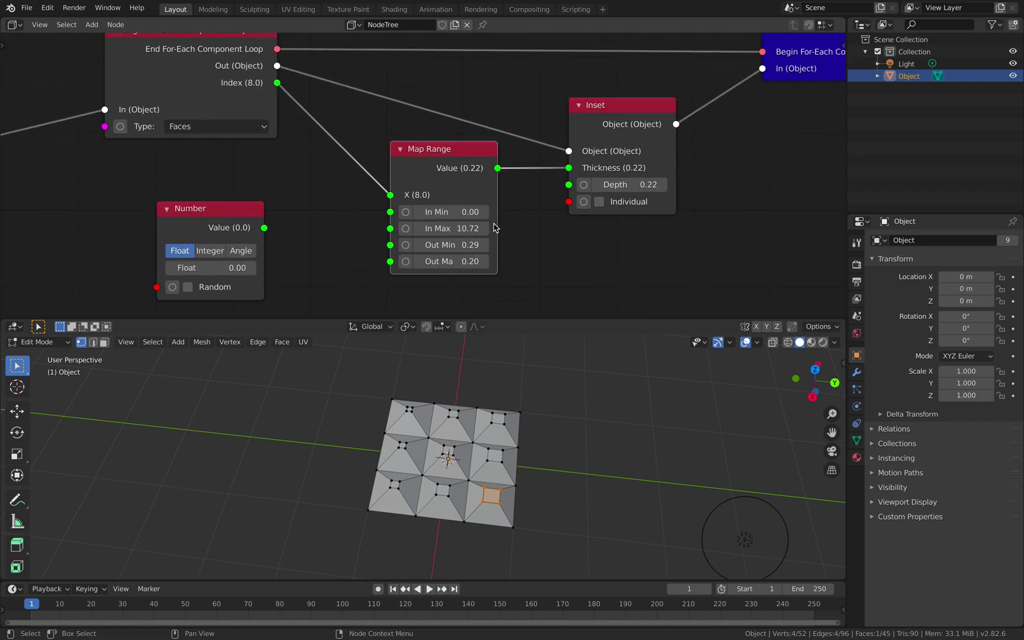
drag(497, 218, 515, 217)
drag(425, 173, 399, 165)
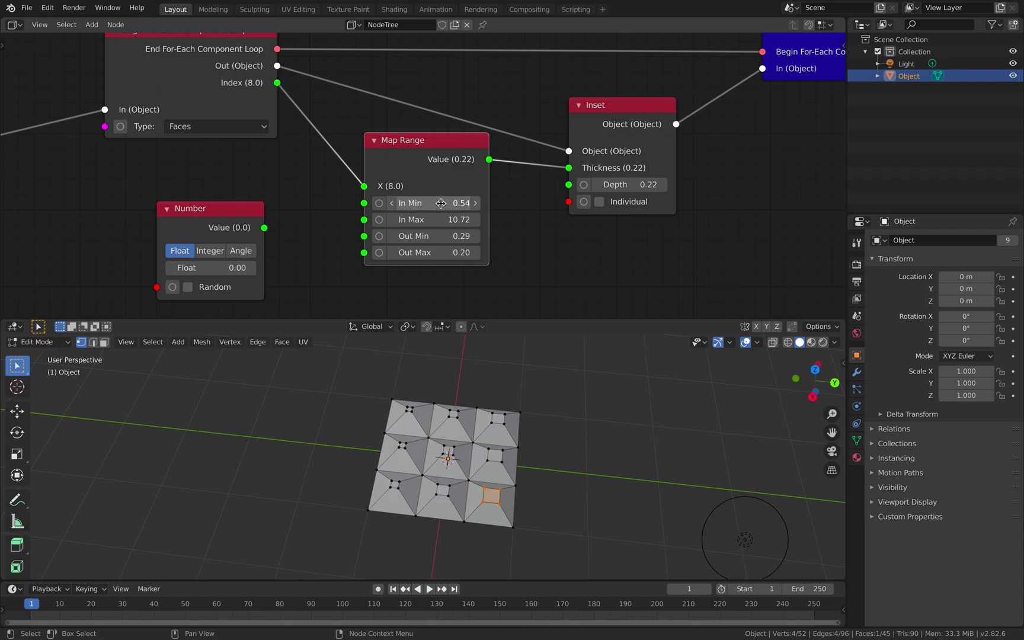
click(428, 209)
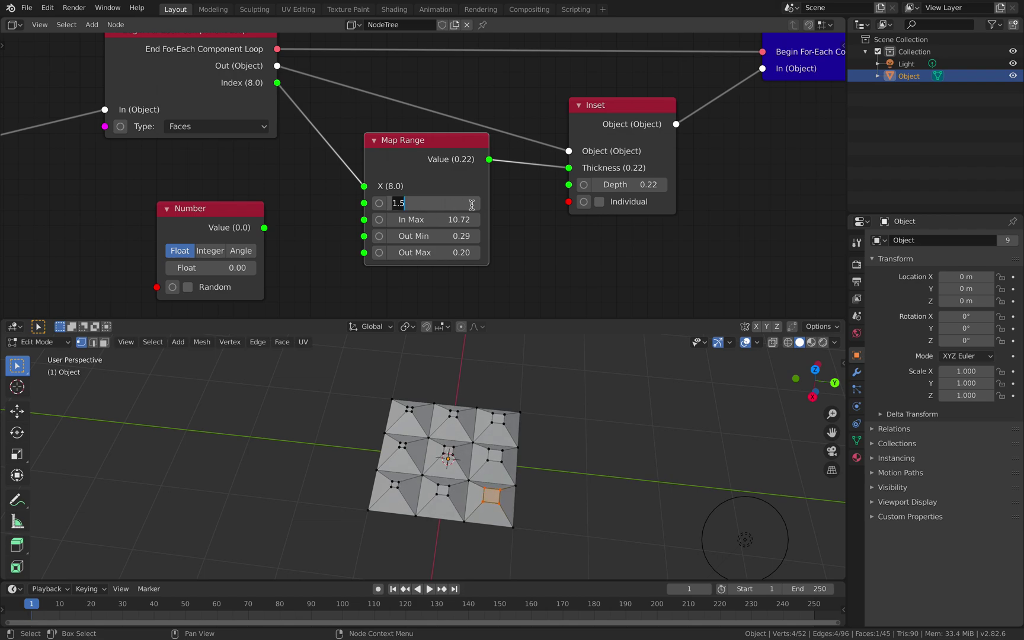
drag(416, 150, 414, 154)
key(ctrl+s)
Step: Enable Individual on the Inset node and preview the result of the End For-Each Component Loop node
middle_drag(536, 408, 543, 423)
scroll(542, 396, up, 1)
drag(614, 212, 625, 198)
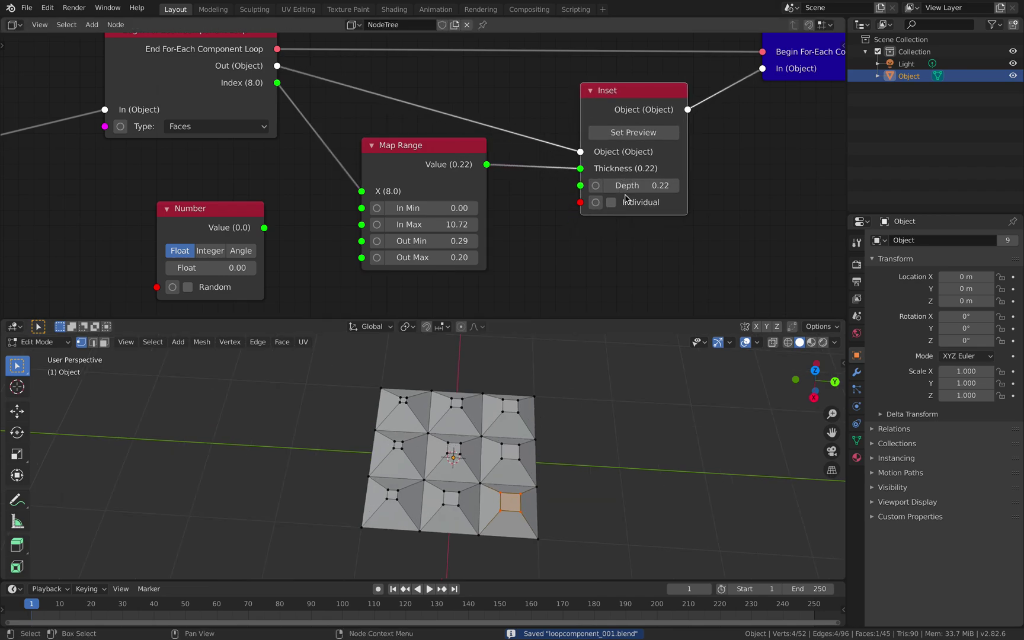
middle_drag(617, 373, 596, 381)
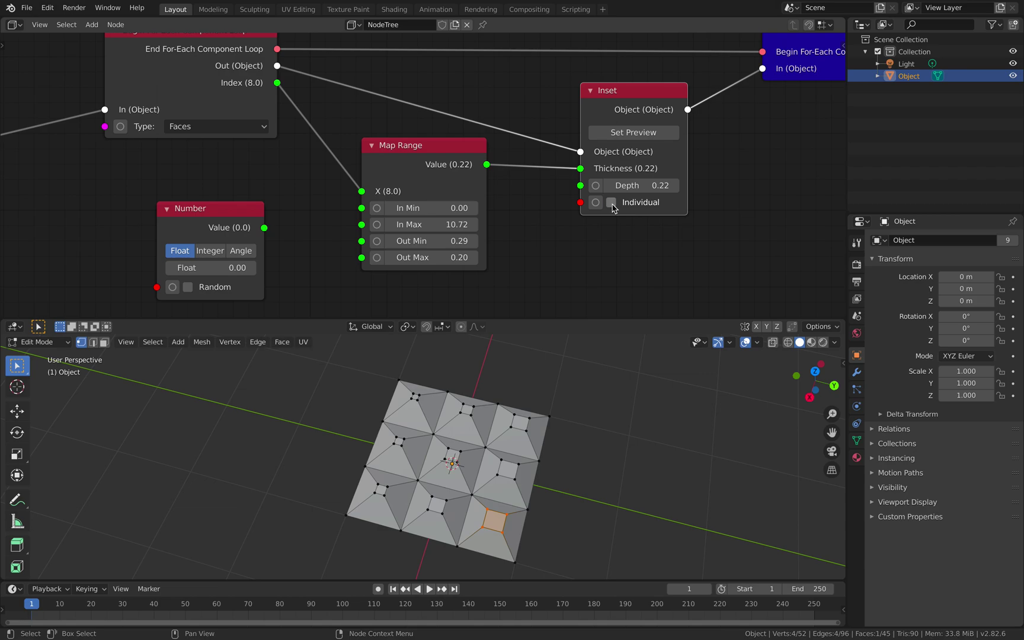
scroll(638, 107, down, 2)
click(718, 71)
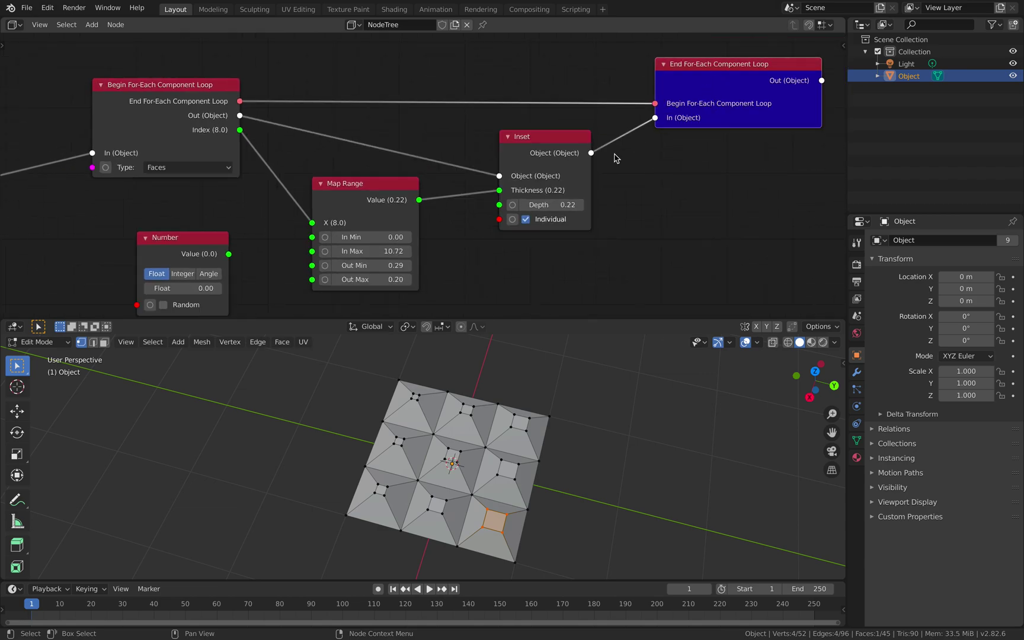
Step: Set the Map Range node's Out Min to 0.23 and shift the node slightly
drag(386, 263, 378, 265)
click(357, 180)
middle_drag(357, 181, 410, 156)
drag(397, 157, 391, 161)
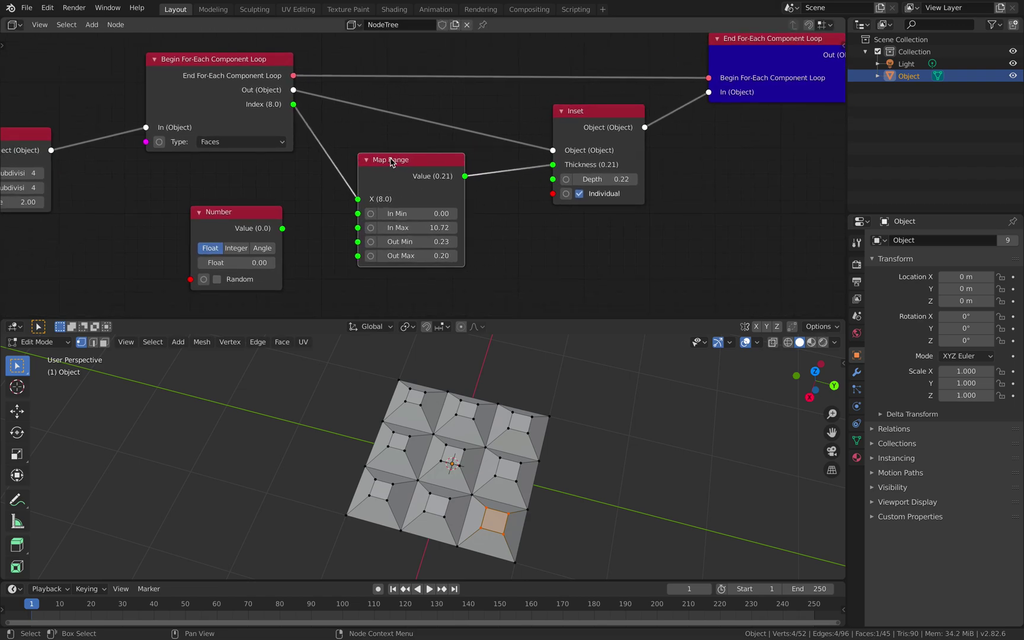
Step: Delete the Map Range node and place the Number node between the begin loop and Inset nodes
key(x)
drag(250, 219, 405, 166)
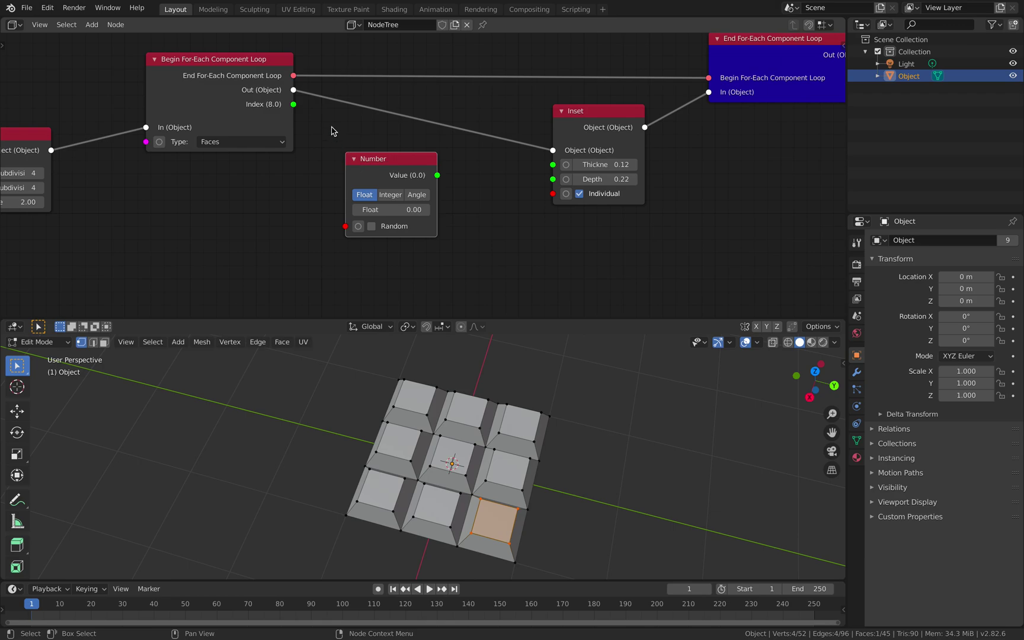
drag(253, 82, 295, 139)
drag(369, 161, 363, 165)
Step: Link the Number node's Value to the Inset's Thickness and set the float to 0.13
drag(433, 178, 457, 148)
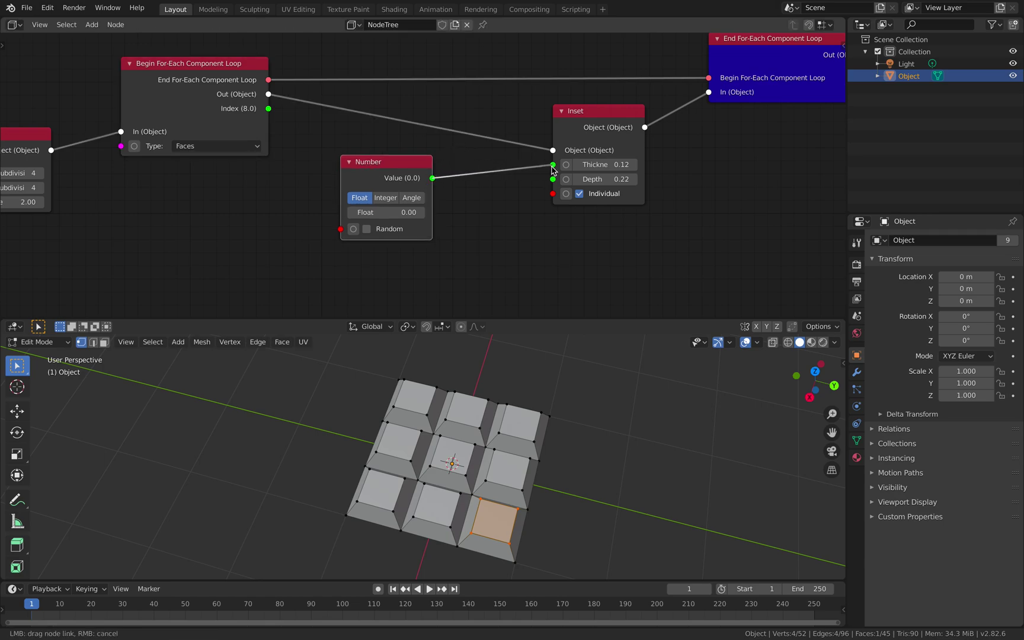
drag(552, 168, 552, 169)
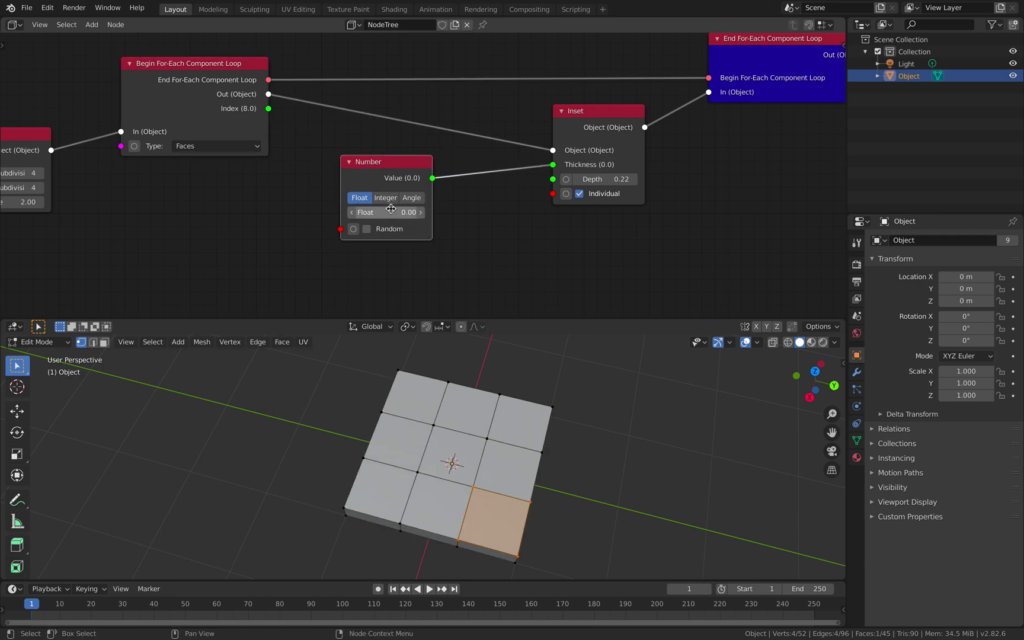
mouse_move(401, 212)
mouse_down()
mouse_move(427, 212)
mouse_move(406, 212)
mouse_up()
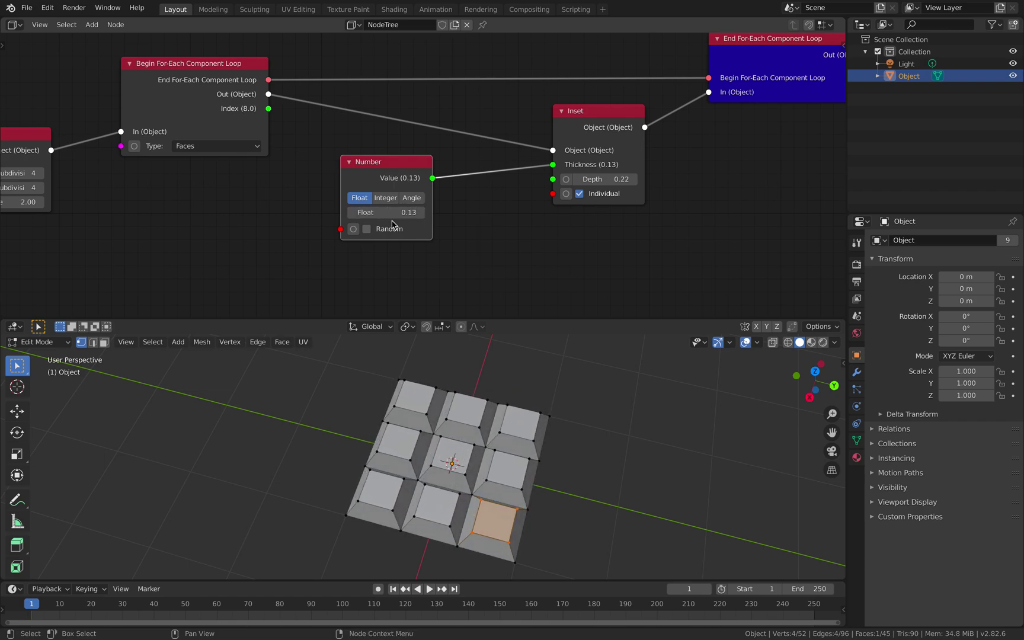
Step: Enable Random on the Number node and examine the resulting insets from several angles
click(367, 229)
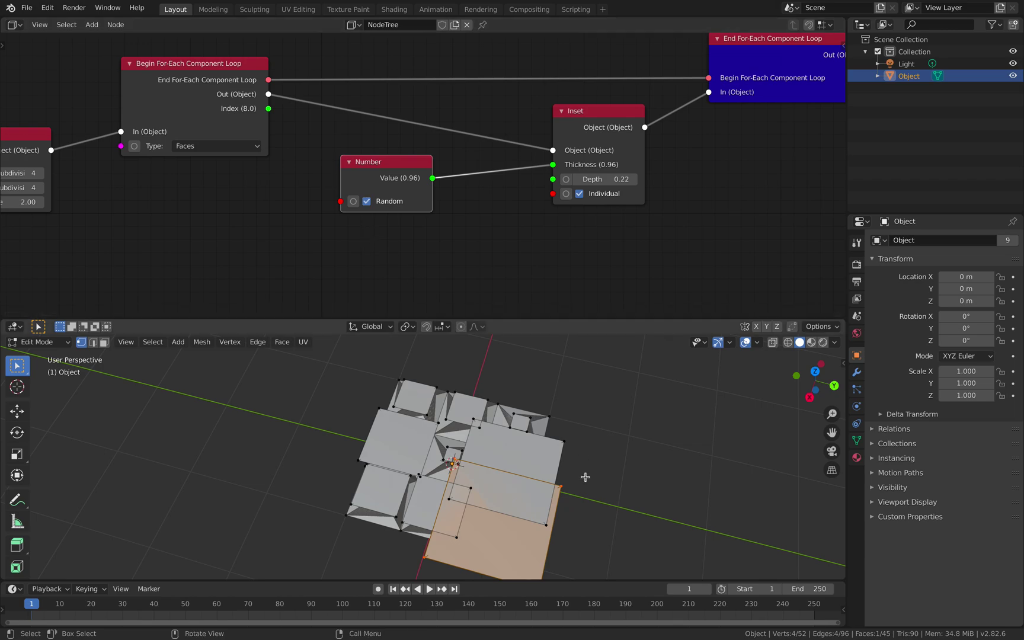
middle_drag(587, 478, 491, 491)
middle_drag(538, 445, 521, 470)
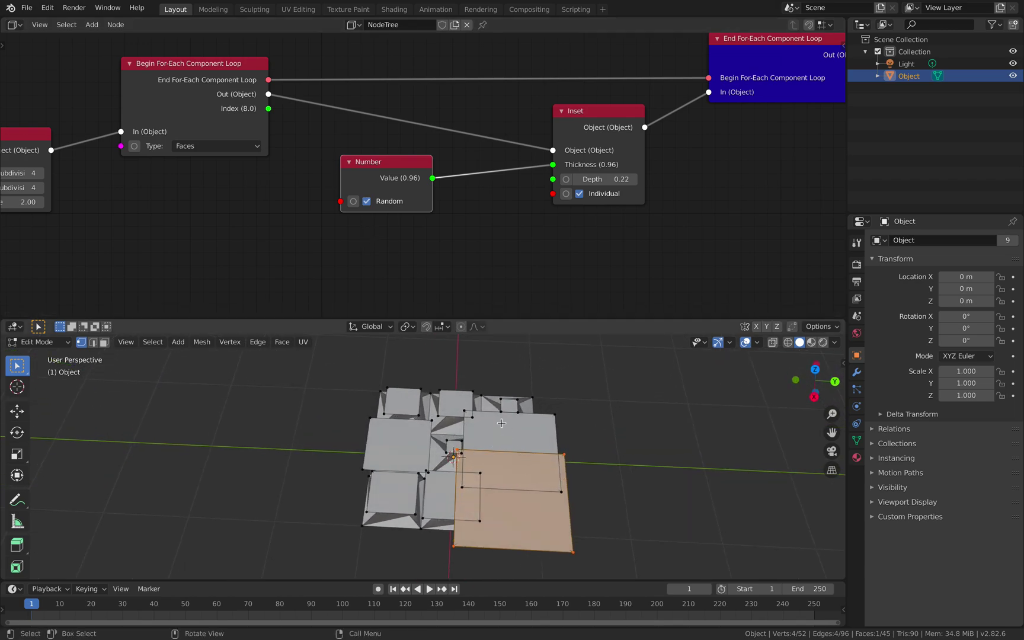
middle_drag(501, 426, 455, 431)
drag(399, 173, 405, 182)
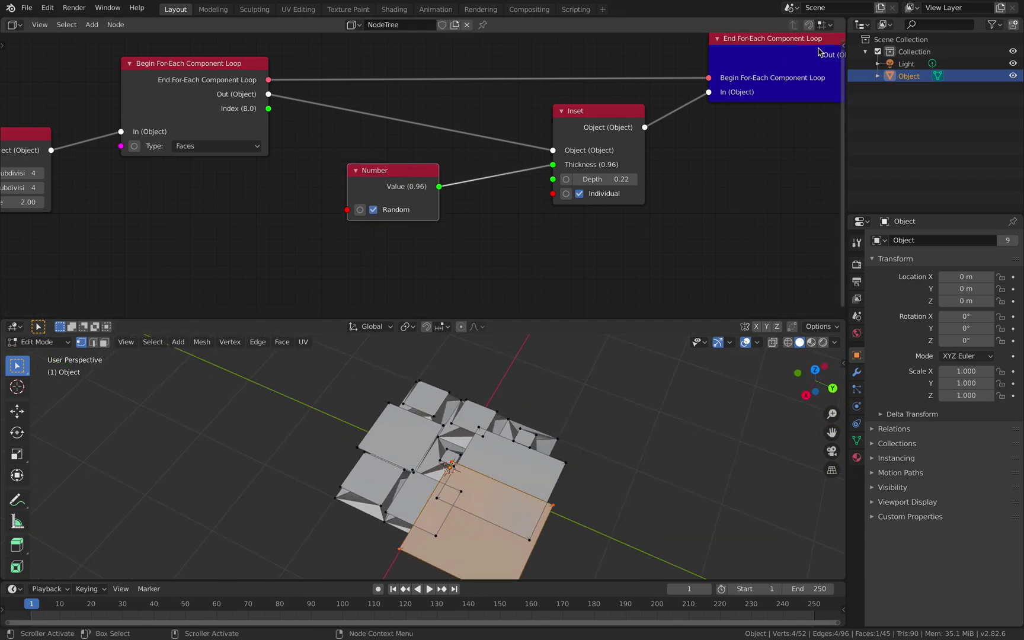
Step: Expose the Number node's hidden Seed input as a socket on the node
click(844, 45)
click(838, 50)
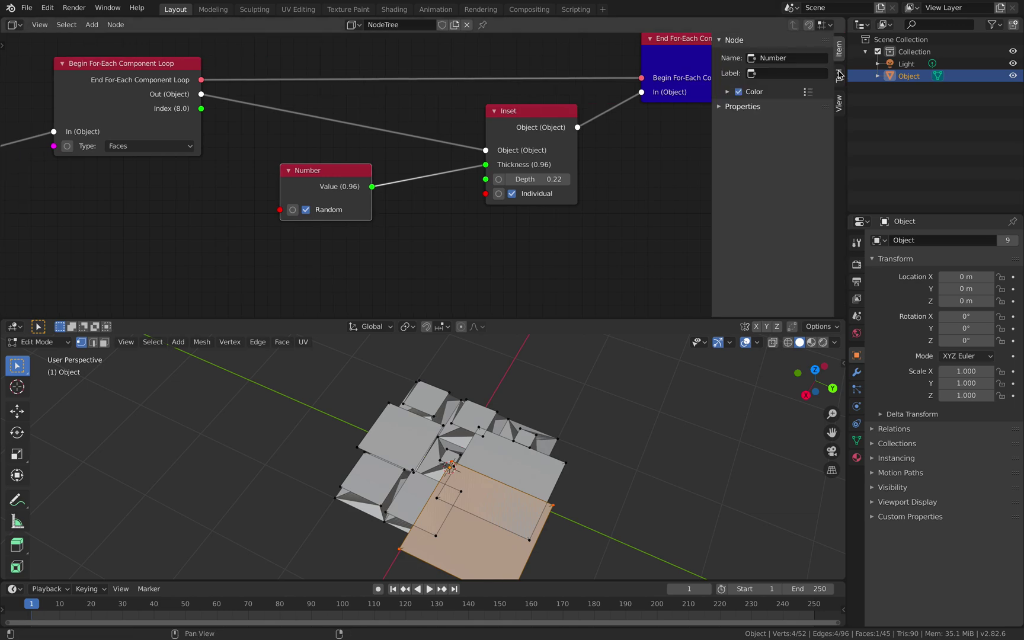
click(839, 74)
click(839, 103)
click(838, 50)
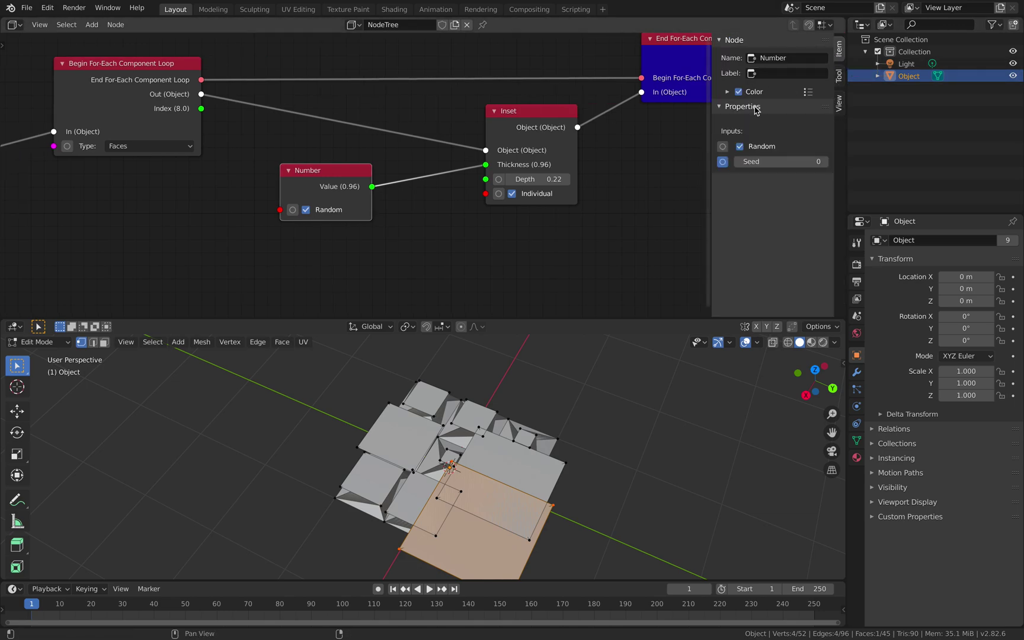
click(742, 106)
click(723, 161)
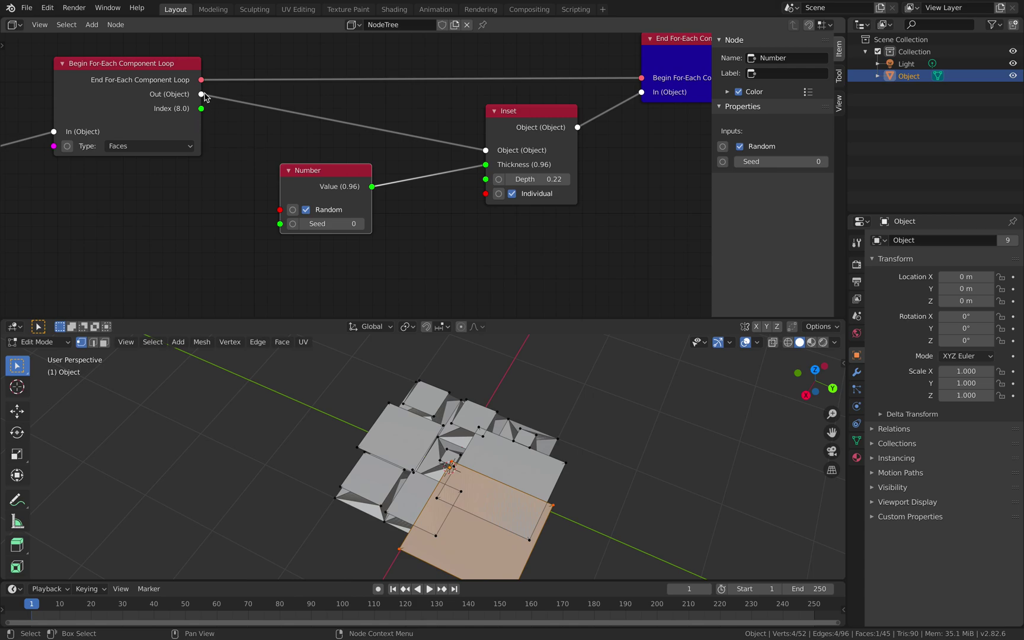
Step: Link the begin loop's Index output to the Number node's Seed and save the file
drag(201, 108, 234, 142)
drag(273, 228, 340, 186)
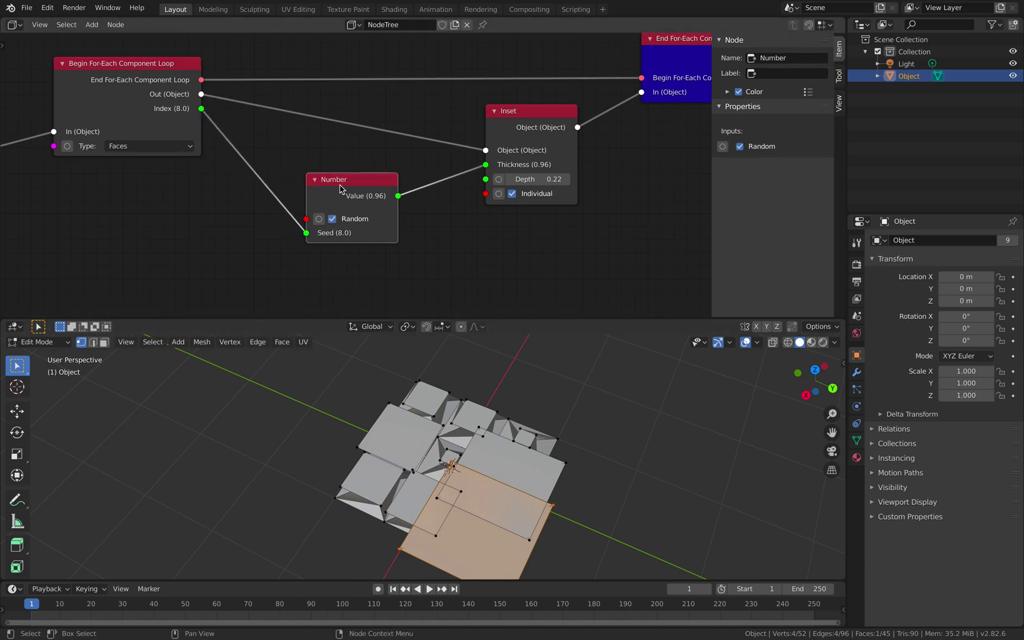
key(ctrl+s)
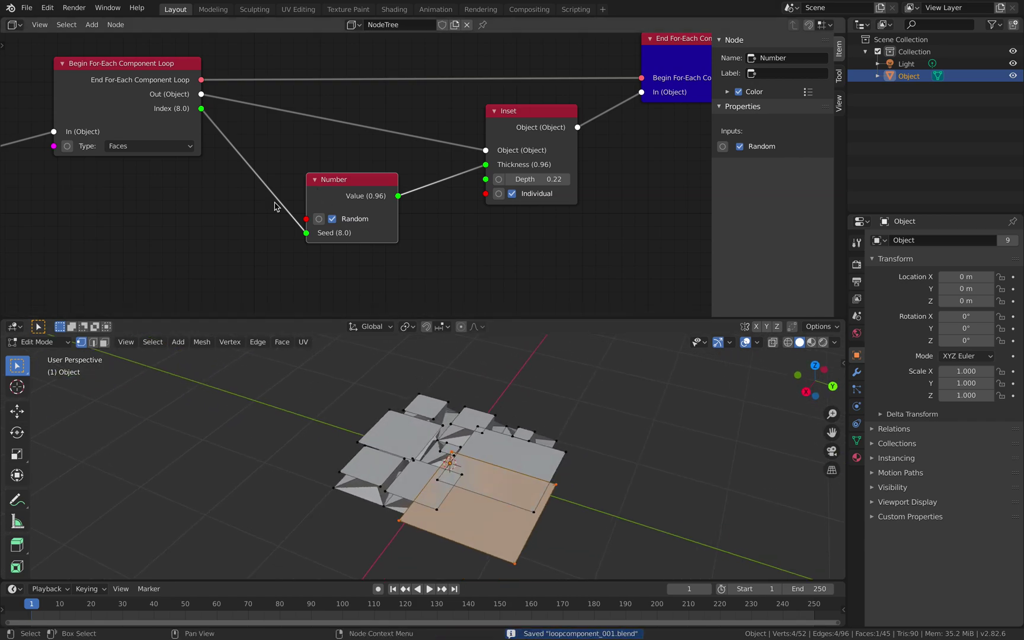
Step: Insert a Maths Operation node on the link from Index to Seed, using the X + Y operation
key(shift+a)
text(math)
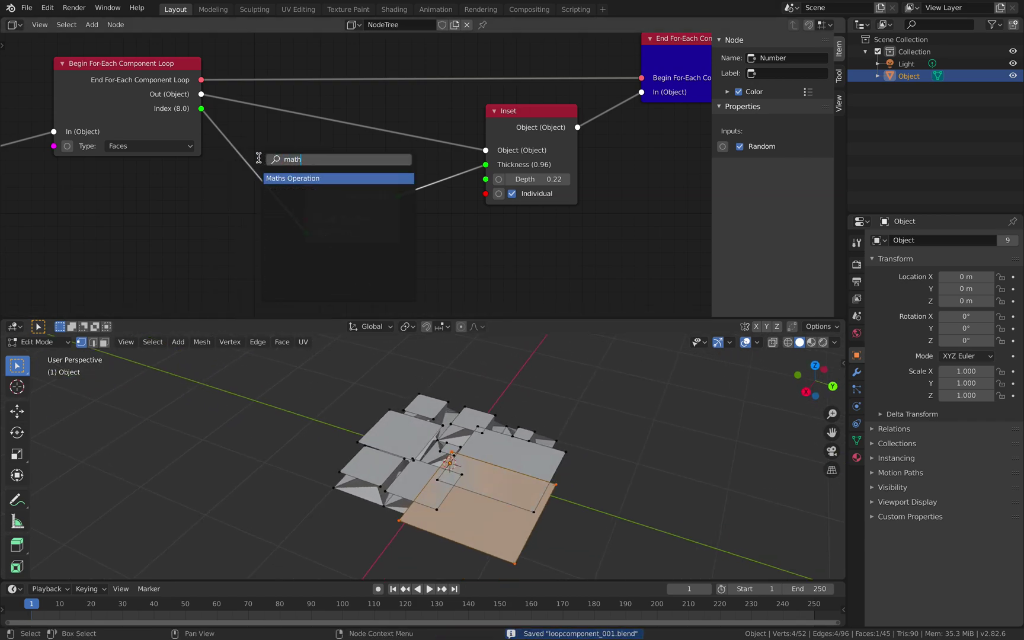
key(Return)
click(302, 178)
click(318, 224)
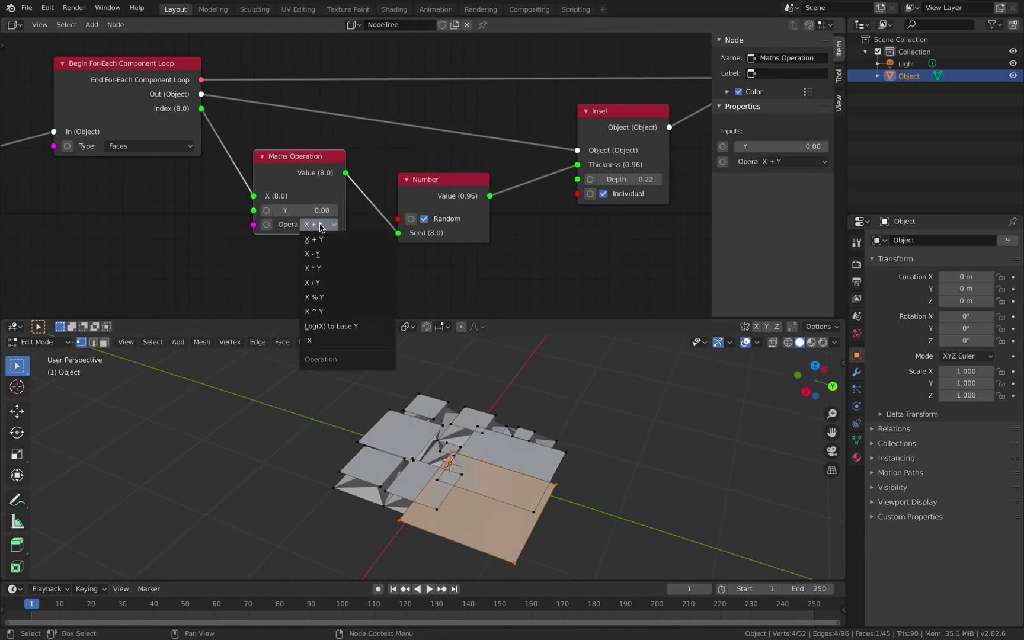
click(321, 236)
Step: Set the Maths Operation node's Y to 26.22, tidy the node layout and save the file
drag(341, 210, 245, 206)
drag(413, 190, 395, 203)
drag(313, 169, 289, 184)
middle_drag(438, 195, 370, 190)
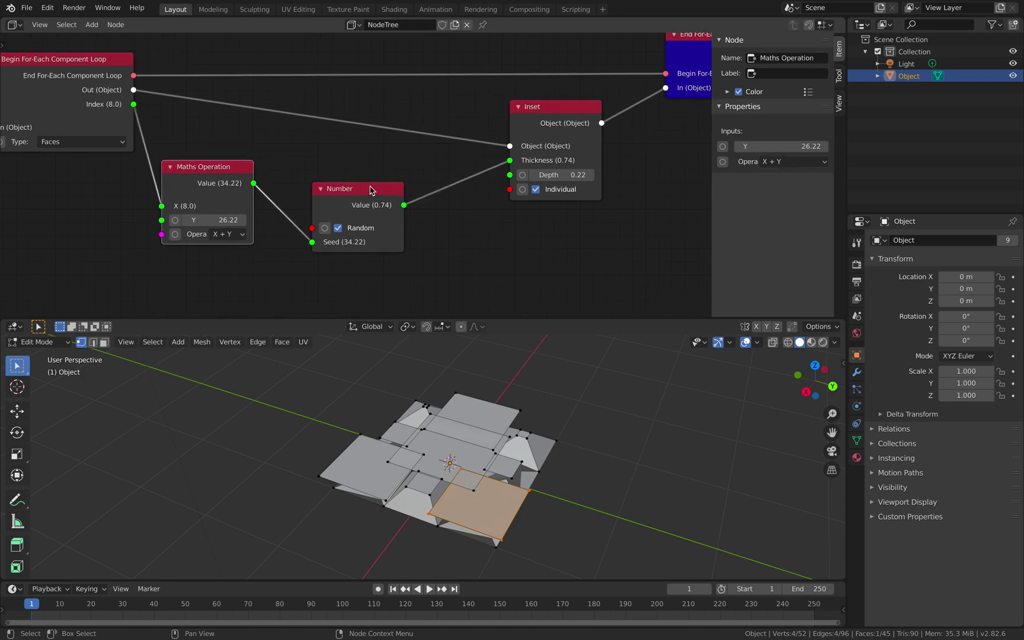
click(380, 188)
key(ctrl+s)
Step: Make room after the Number node and insert a Map Range node on its link to the Inset's Thickness
scroll(363, 168, up, 2)
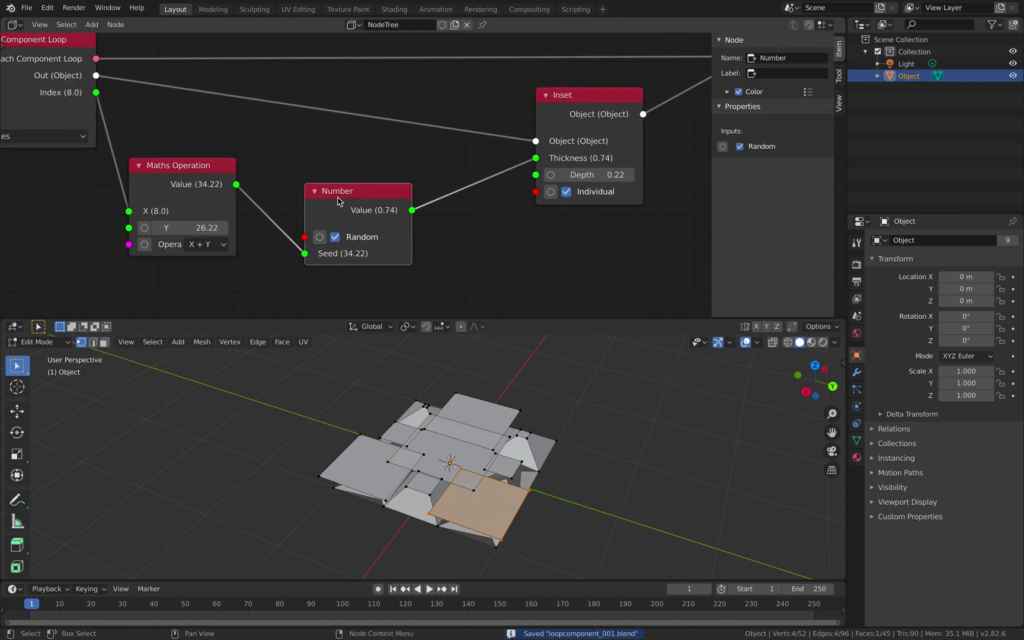
drag(338, 198, 347, 200)
key(shift+a)
click(396, 170)
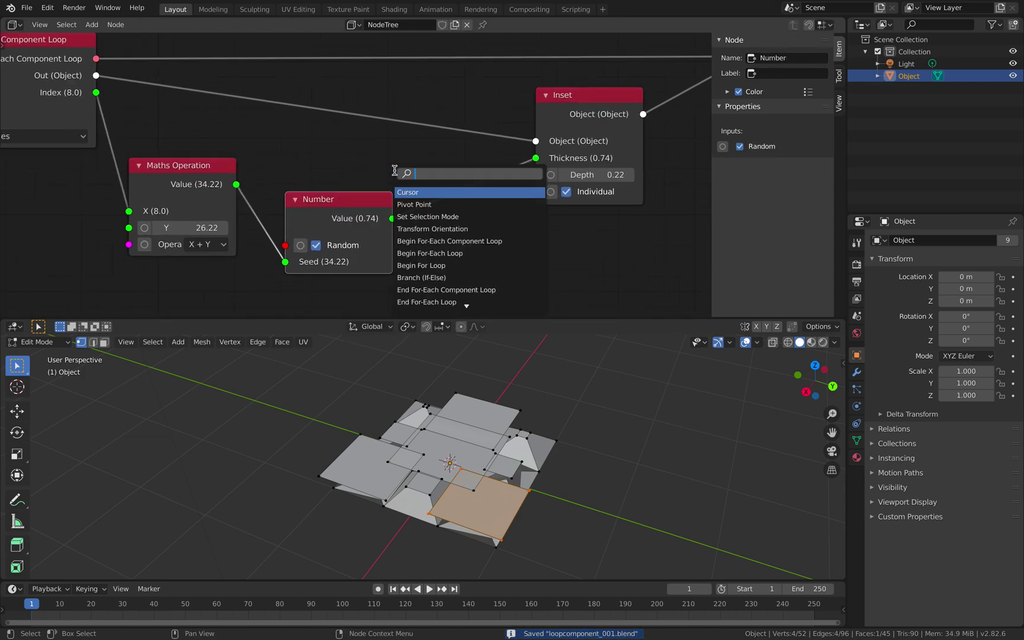
text(map)
key(Return)
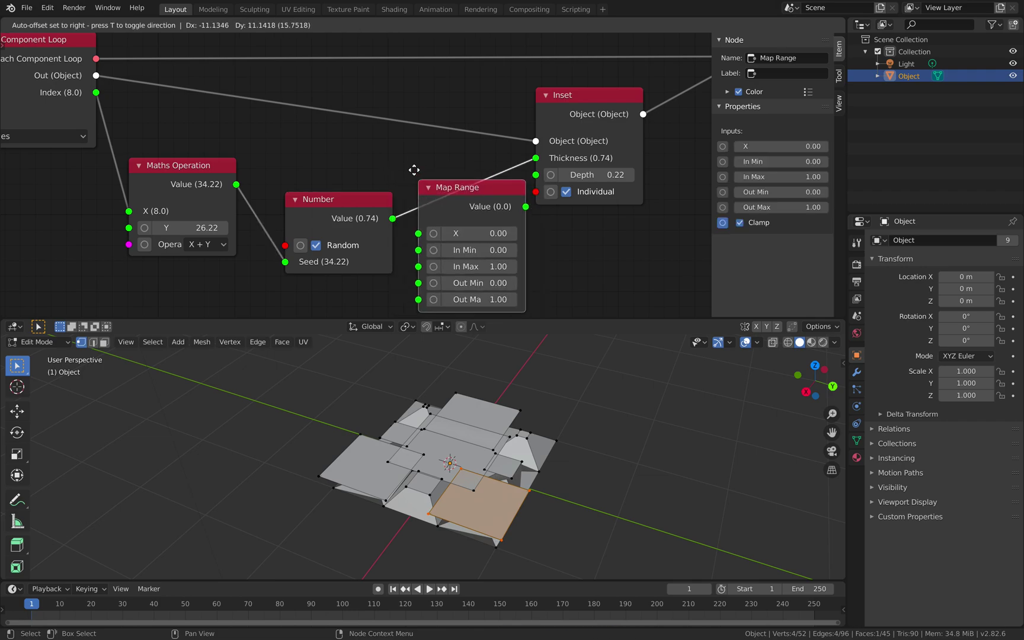
click(415, 157)
middle_drag(482, 181, 393, 140)
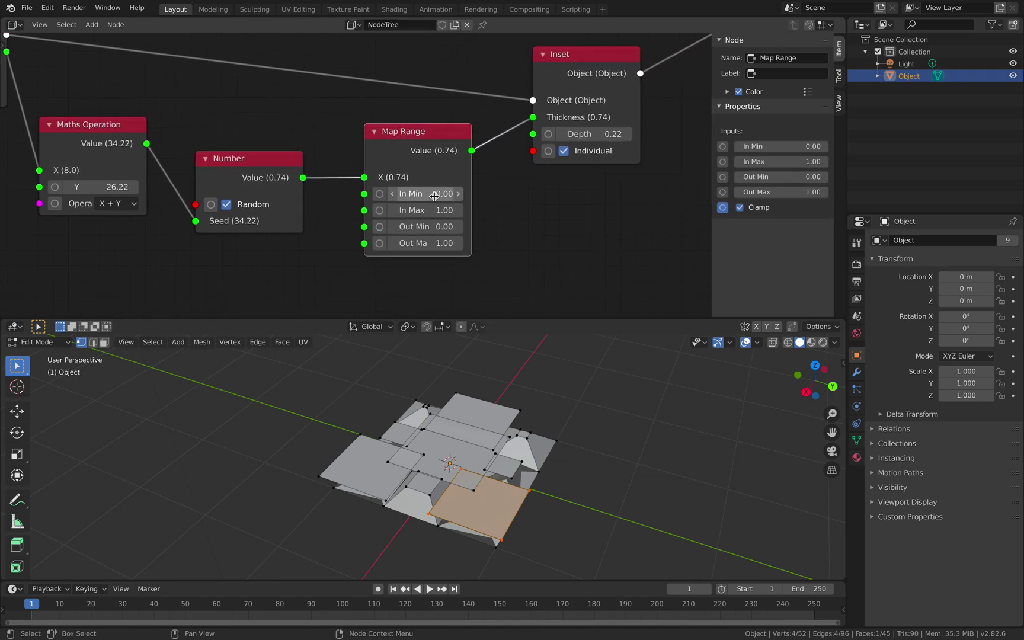
Step: Set the Map Range node's Out Min to 0.1 and Out Max to 0.3, and fine-tune them to 0.11 and 0.25
shift+drag(427, 226, 435, 227)
click(434, 227)
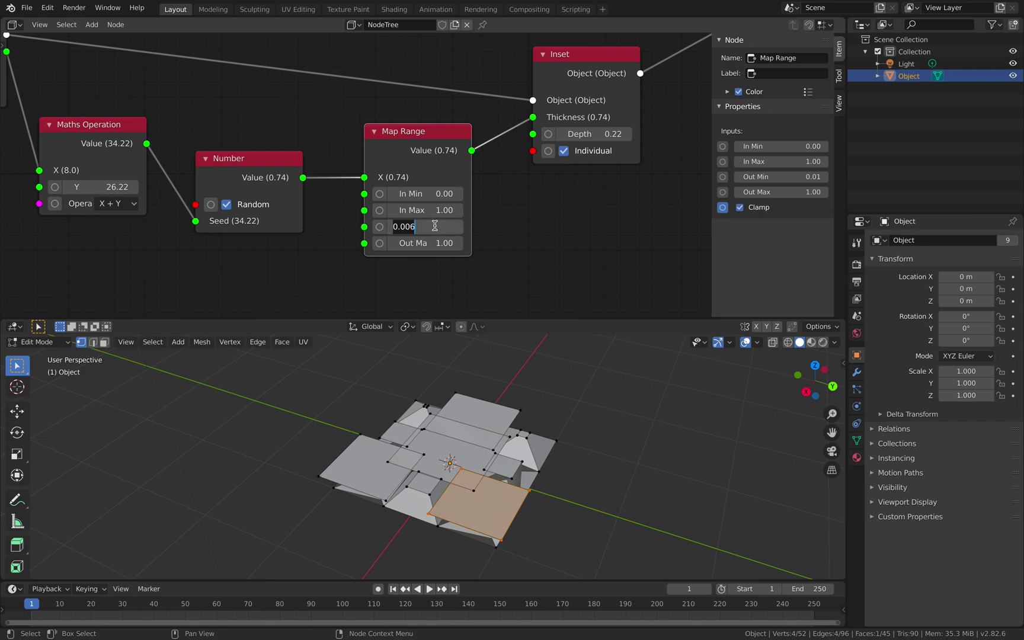
text(0.1)
key(Return)
click(429, 243)
text(.)
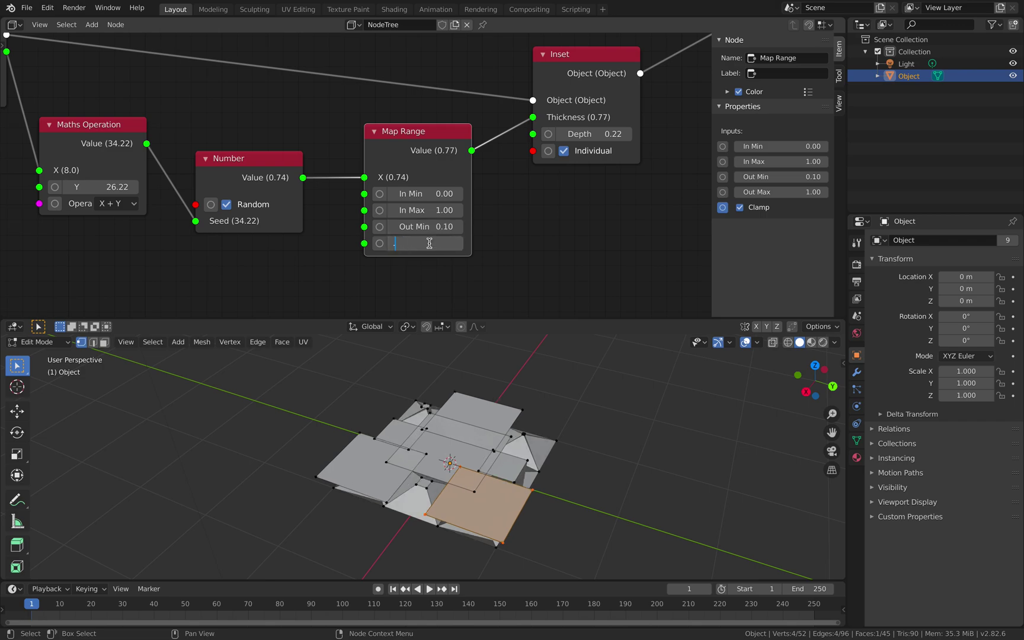
text(3)
key(Return)
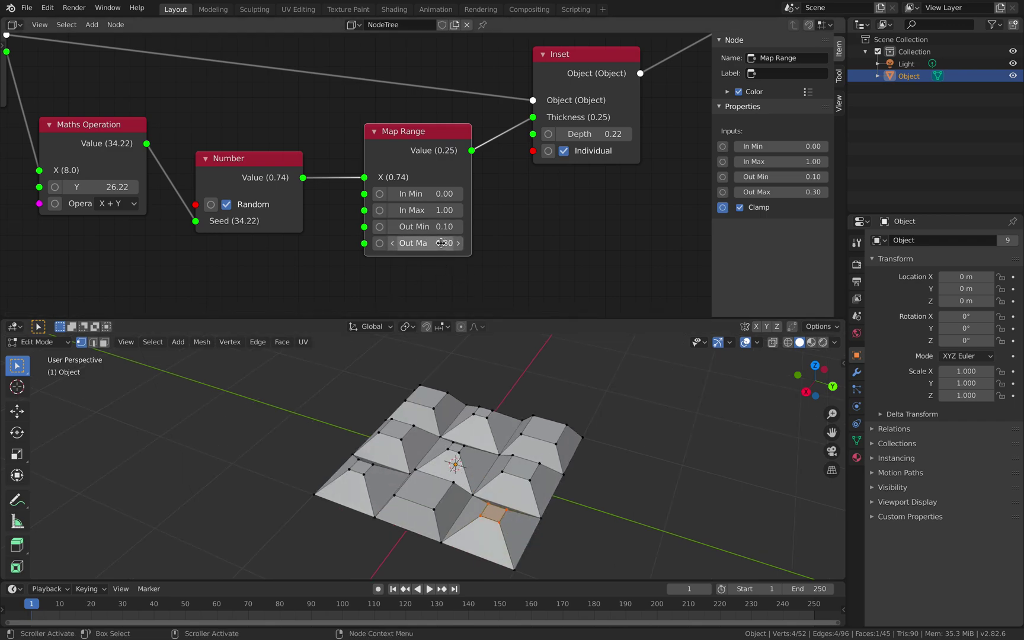
drag(441, 243, 436, 243)
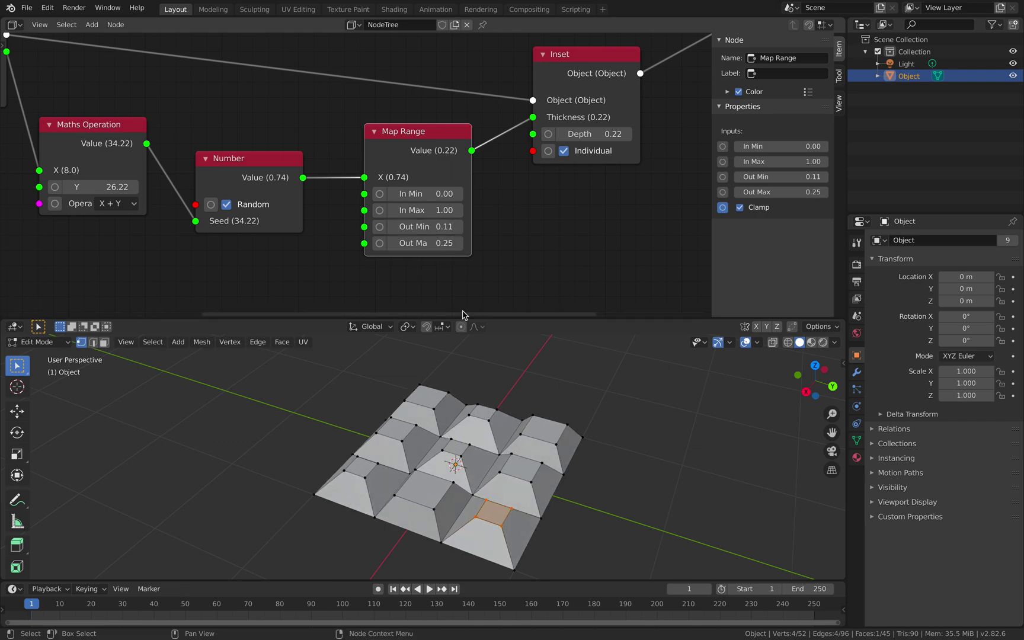
Step: Deselect the whole mesh to examine the insets, and hide the node properties to make room for the node tree
middle_drag(465, 379, 511, 422)
key(a)
key(alt+a)
scroll(533, 415, down, 3)
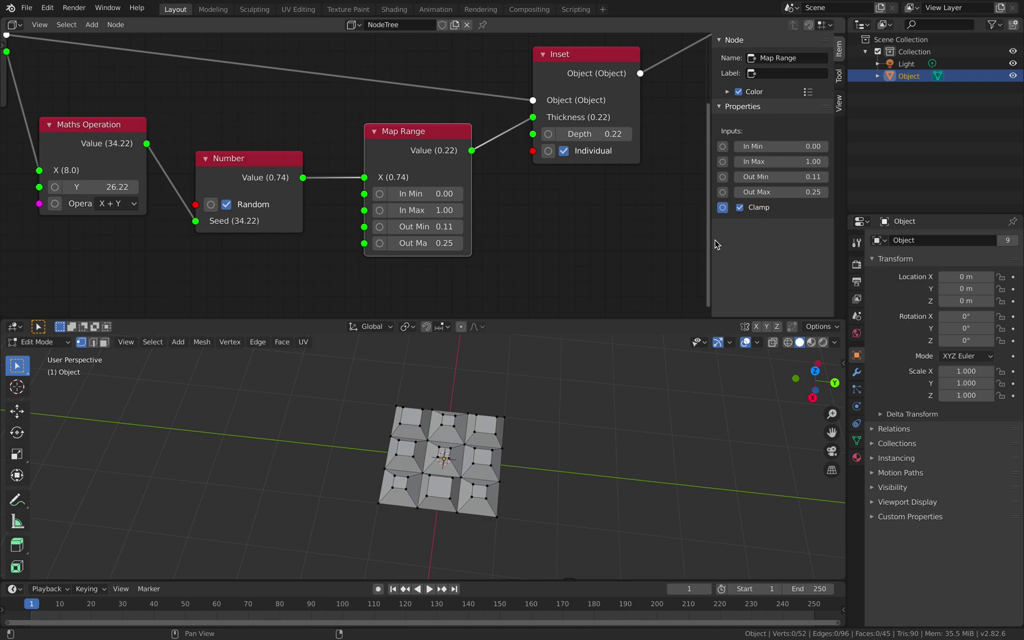
key(n)
middle_drag(631, 265, 681, 288)
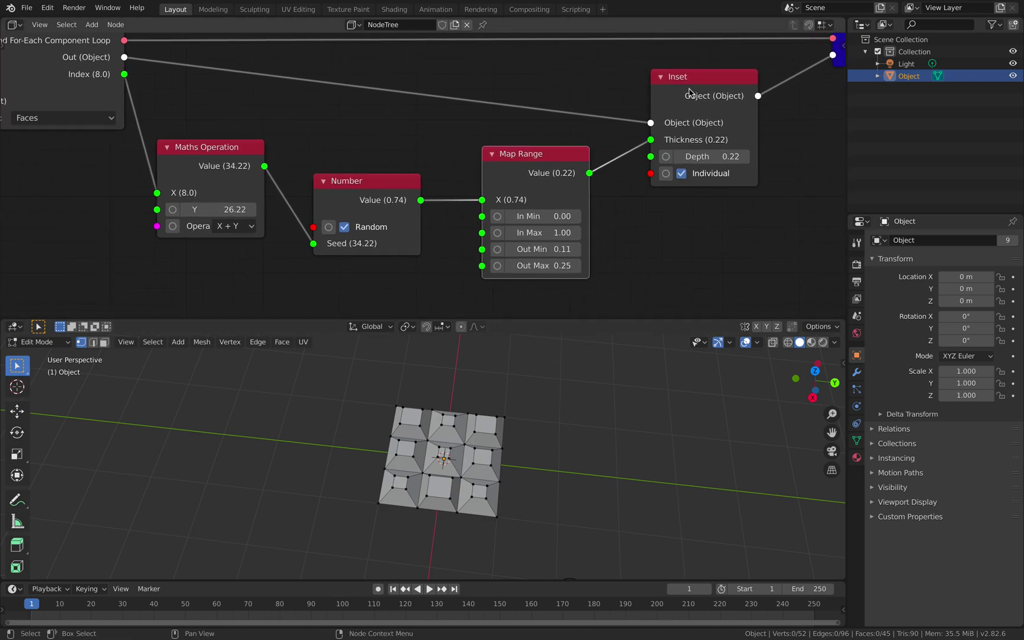
Step: Tidy the positions of the End and Begin For-Each Component Loop nodes and save the file
click(689, 95)
scroll(692, 118, down, 1)
middle_drag(692, 118, 697, 140)
scroll(652, 149, down, 1)
drag(756, 66, 752, 71)
middle_drag(71, 91, 89, 77)
drag(118, 79, 114, 70)
scroll(760, 59, down, 1)
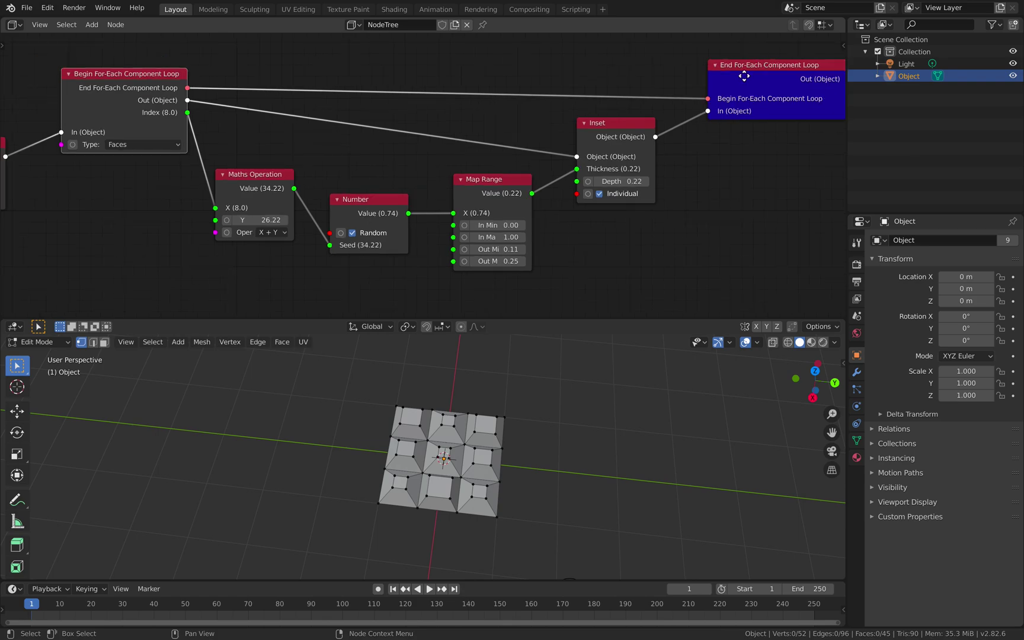
scroll(648, 135, down, 2)
middle_drag(638, 133, 647, 107)
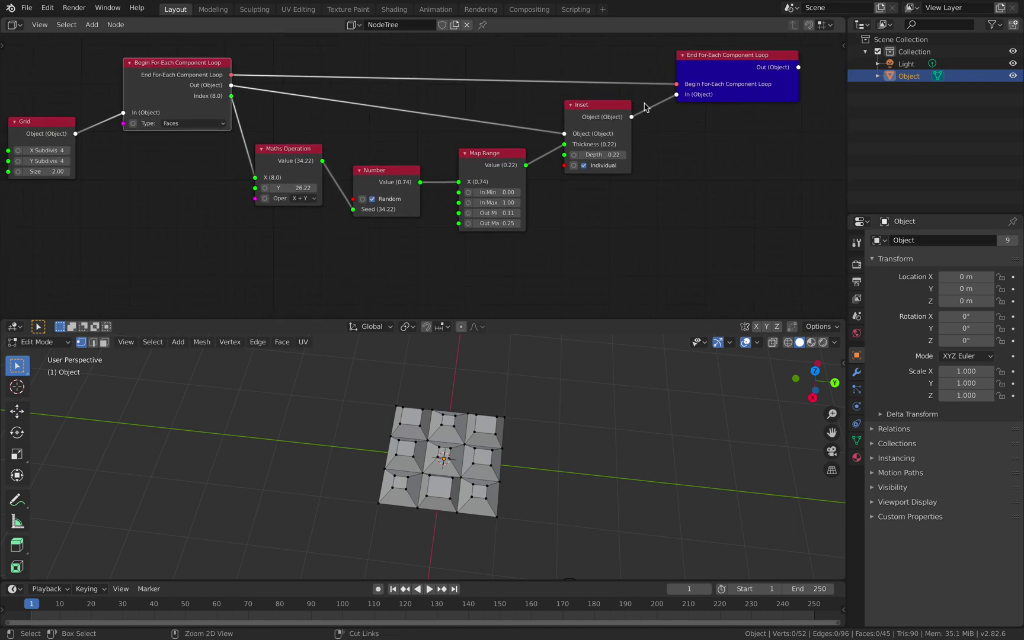
key(ctrl+s)
click(647, 107)
Step: Set the Grid node's X and Y subdivisions to 10 and inspect the mesh
middle_drag(26, 148, 82, 162)
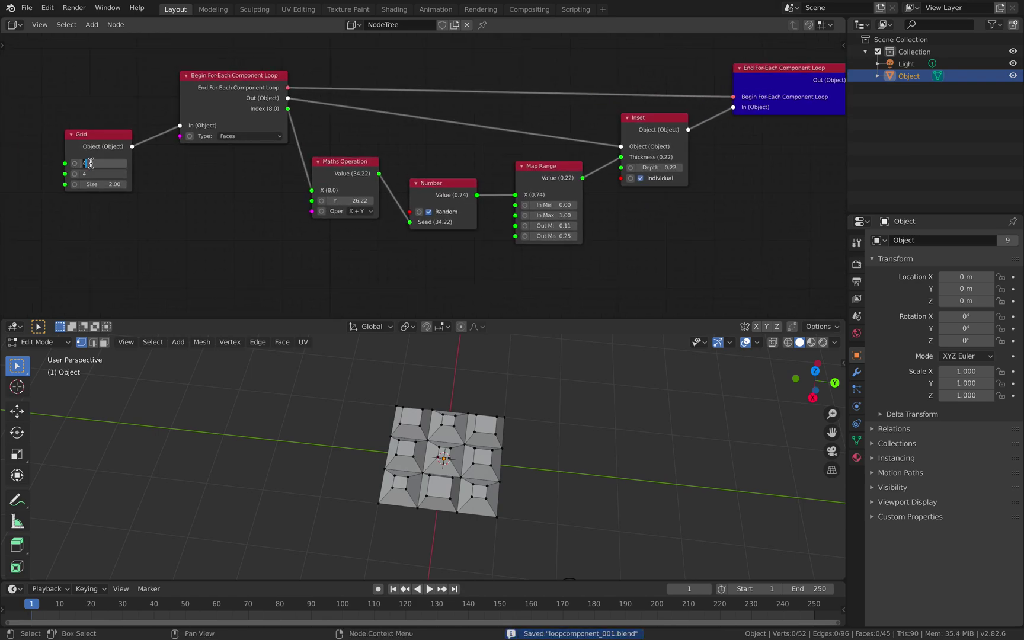
key(Return)
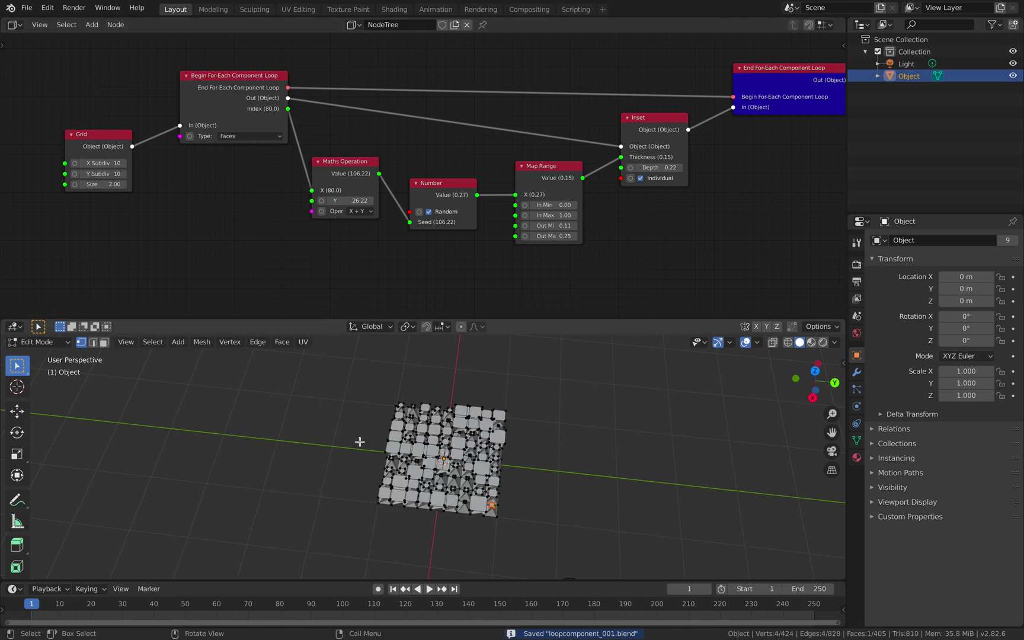
scroll(359, 442, up, 4)
middle_drag(447, 467, 477, 483)
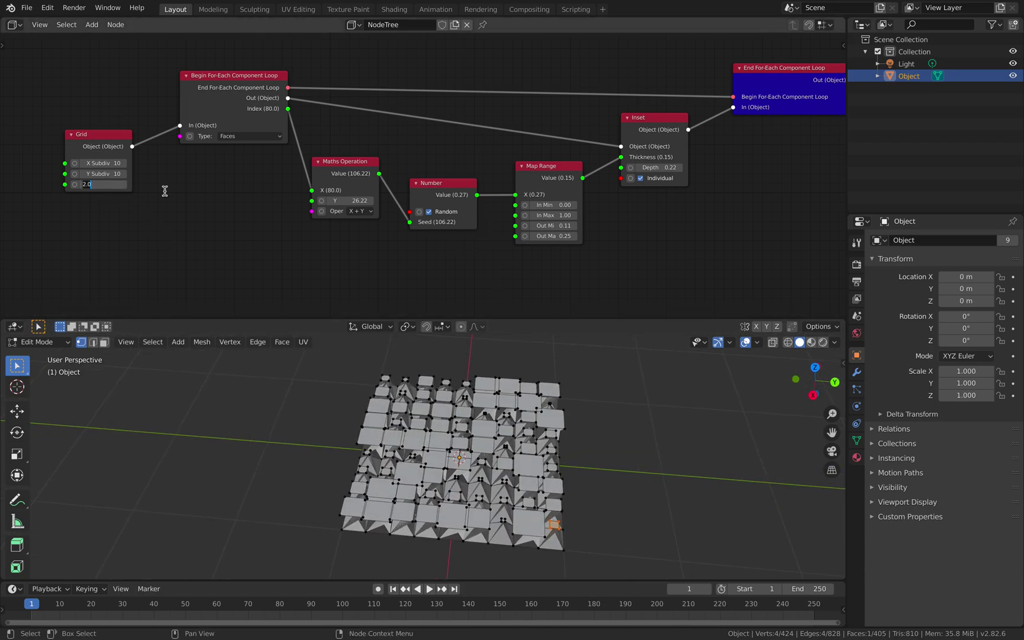
Step: Set the Grid node's Size to 4 and its X and Y subdivisions to 5
text(4)
key(Return)
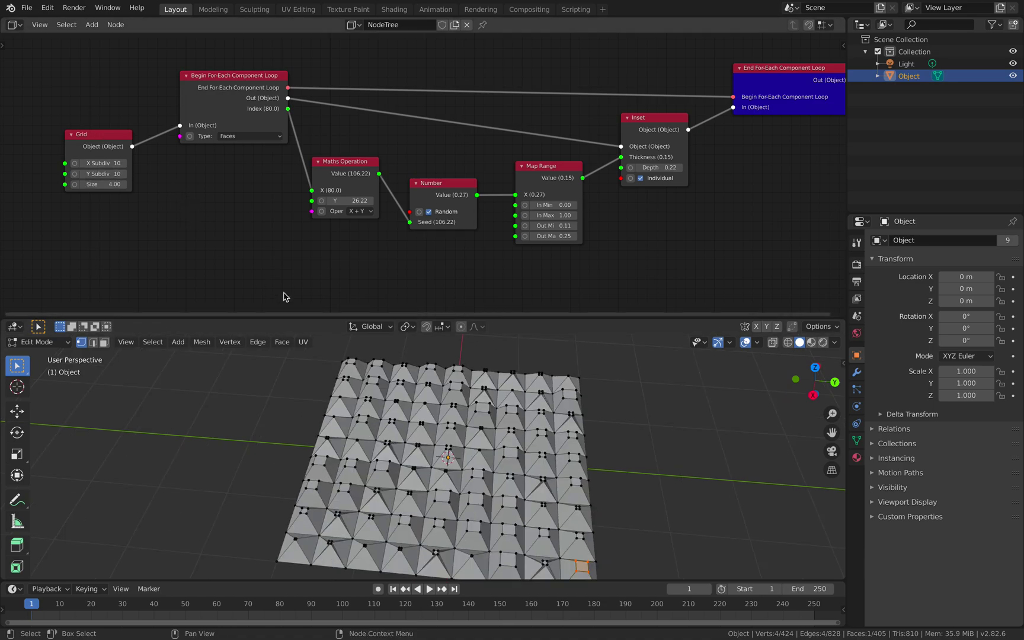
middle_drag(379, 379, 401, 410)
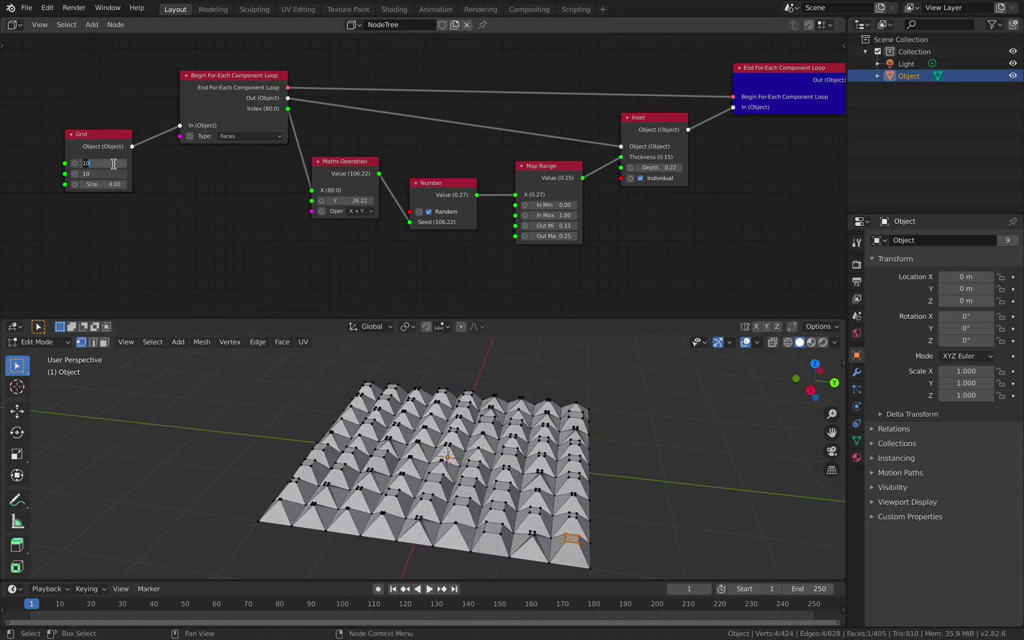
key(Return)
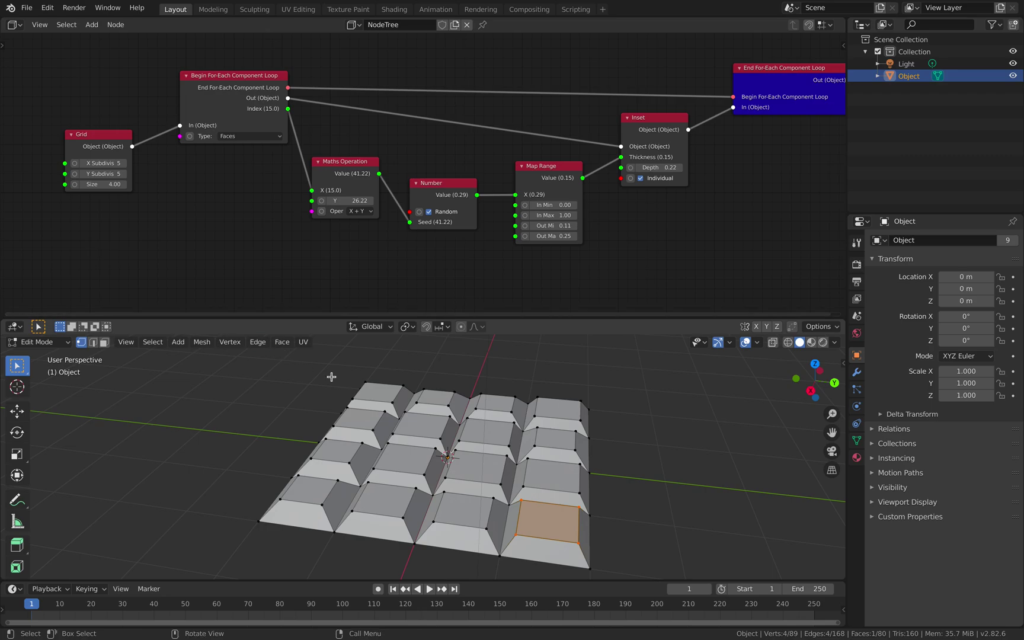
Step: Deselect the whole mesh, examine the inset faces from above and save the file
middle_drag(331, 377, 354, 412)
scroll(457, 450, down, 1)
key(alt+a)
middle_drag(457, 450, 546, 507)
key(ctrl+s)
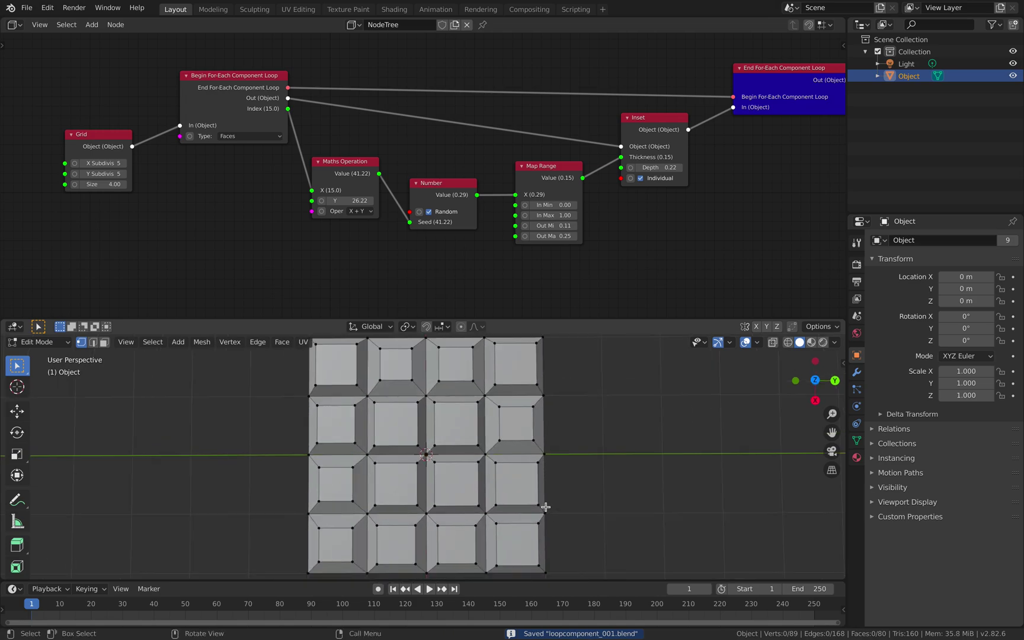
Step: Set the Maths Operation node's Y to 39.78 and the Map Range node's Out Min to 0.12 and Out Max to 0.40, and save
middle_drag(461, 262, 432, 252)
scroll(432, 251, up, 1)
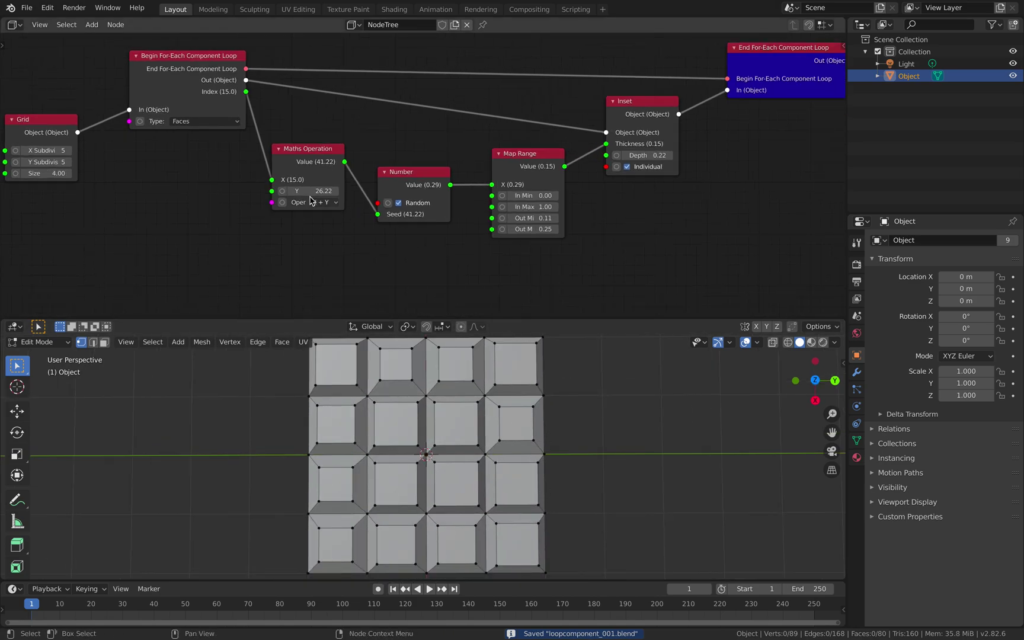
drag(314, 191, 353, 192)
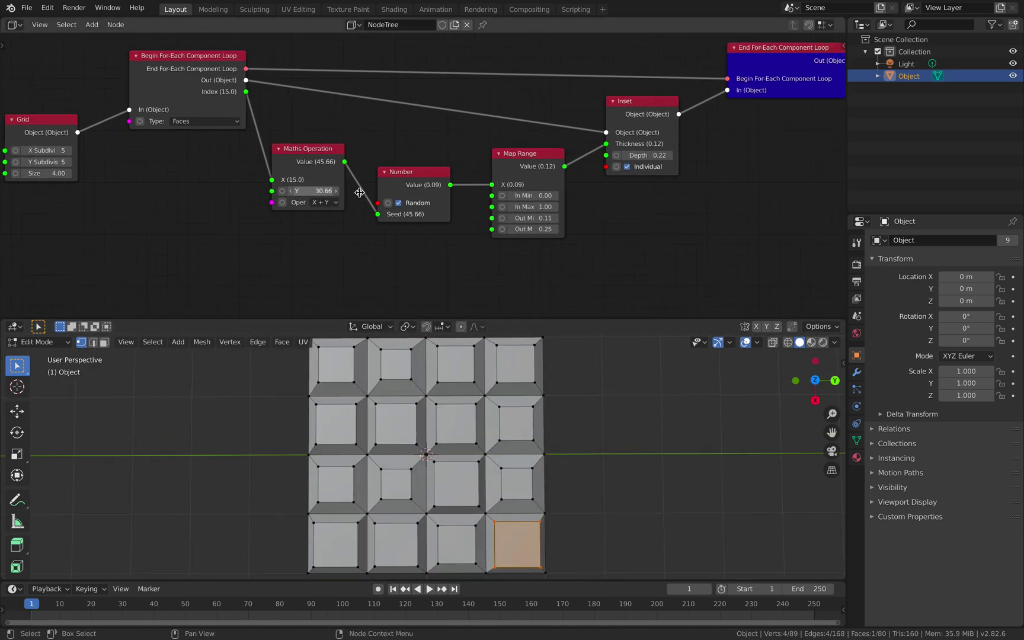
mouse_move(533, 229)
mouse_down()
mouse_move(542, 229)
mouse_move(523, 219)
mouse_move(575, 229)
mouse_move(526, 228)
mouse_up()
drag(325, 191, 429, 196)
middle_drag(309, 197, 292, 200)
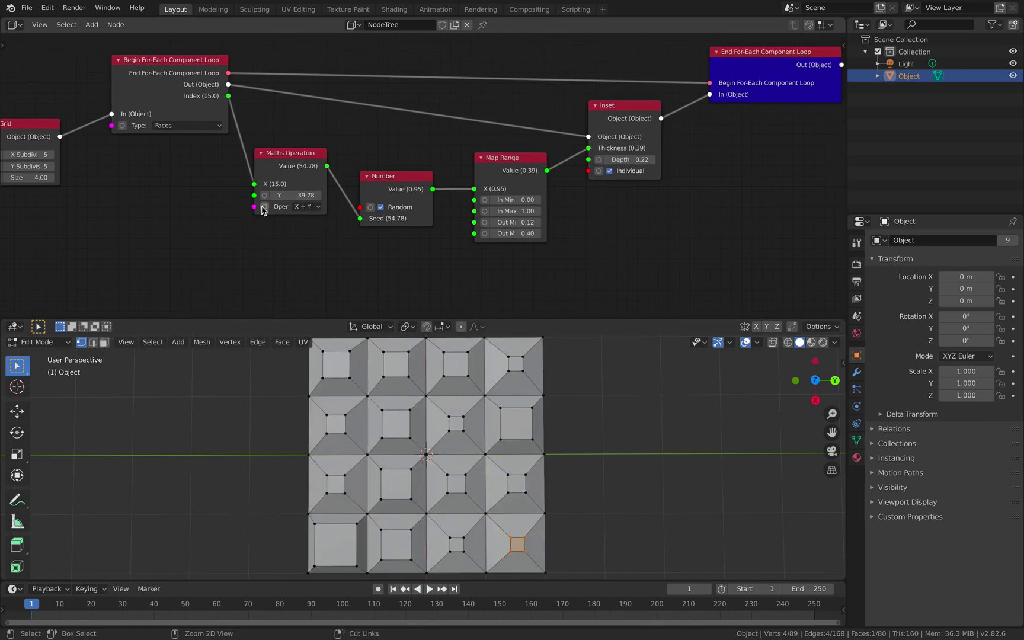
key(ctrl+s)
Step: Move the End For-Each Component Loop node further from the Inset node, set the Inset's Depth to 0.52 and save the file
middle_drag(649, 166, 408, 185)
drag(539, 73, 643, 52)
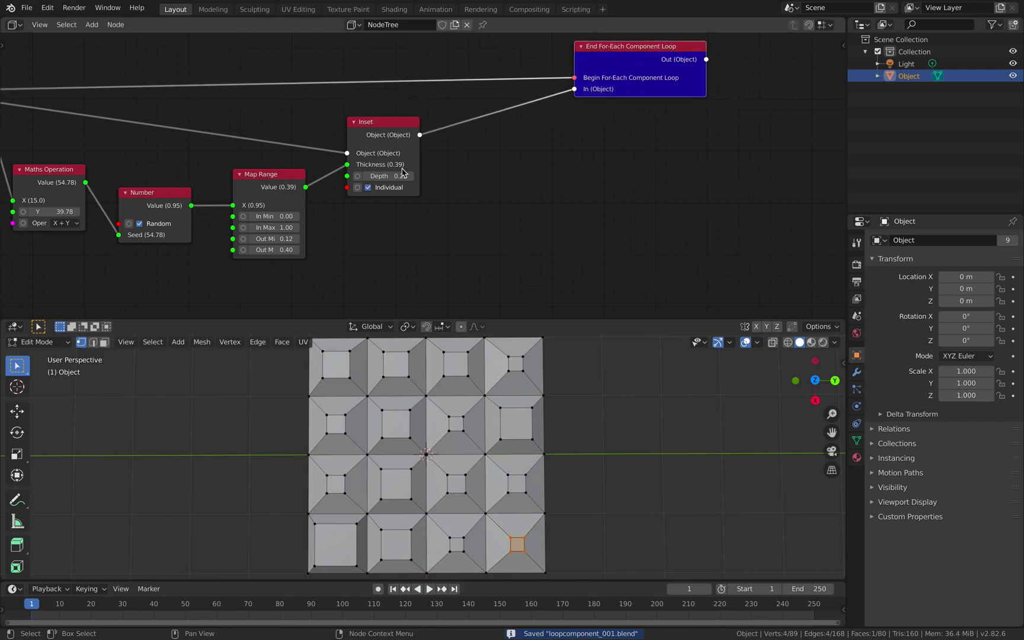
drag(397, 176, 400, 176)
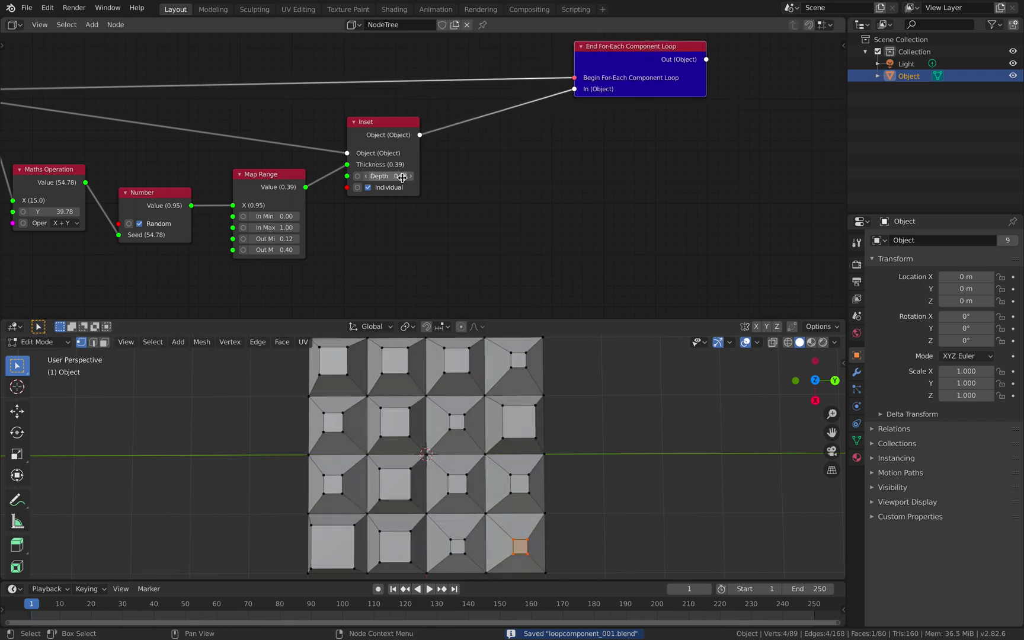
middle_drag(482, 425, 487, 393)
mouse_move(397, 176)
mouse_down()
mouse_move(408, 176)
mouse_move(398, 176)
mouse_up()
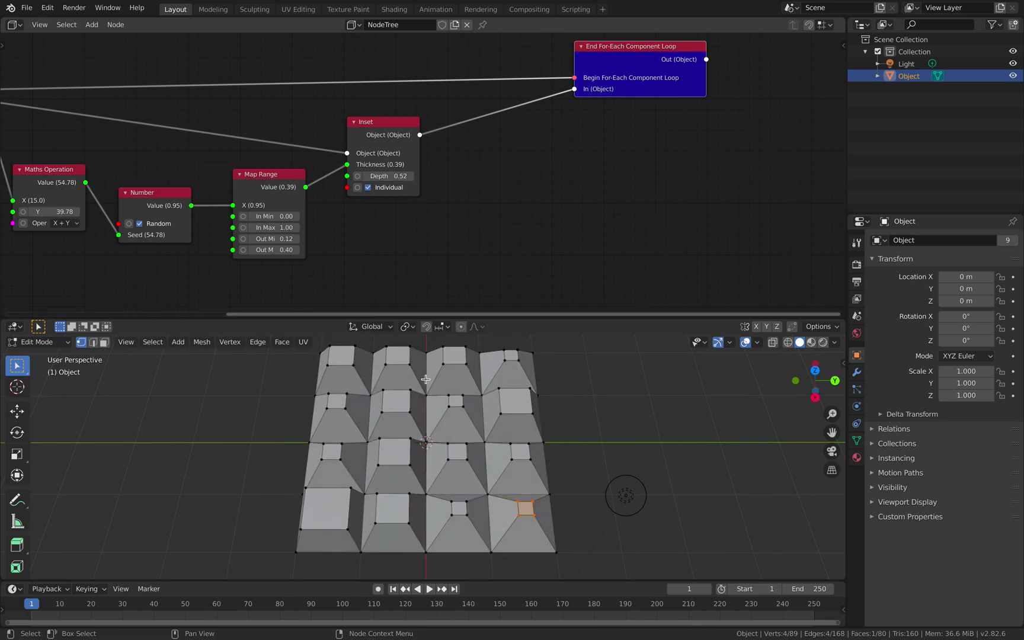
middle_drag(460, 416, 433, 411)
scroll(656, 94, down, 1)
middle_drag(657, 96, 459, 164)
scroll(486, 151, up, 3)
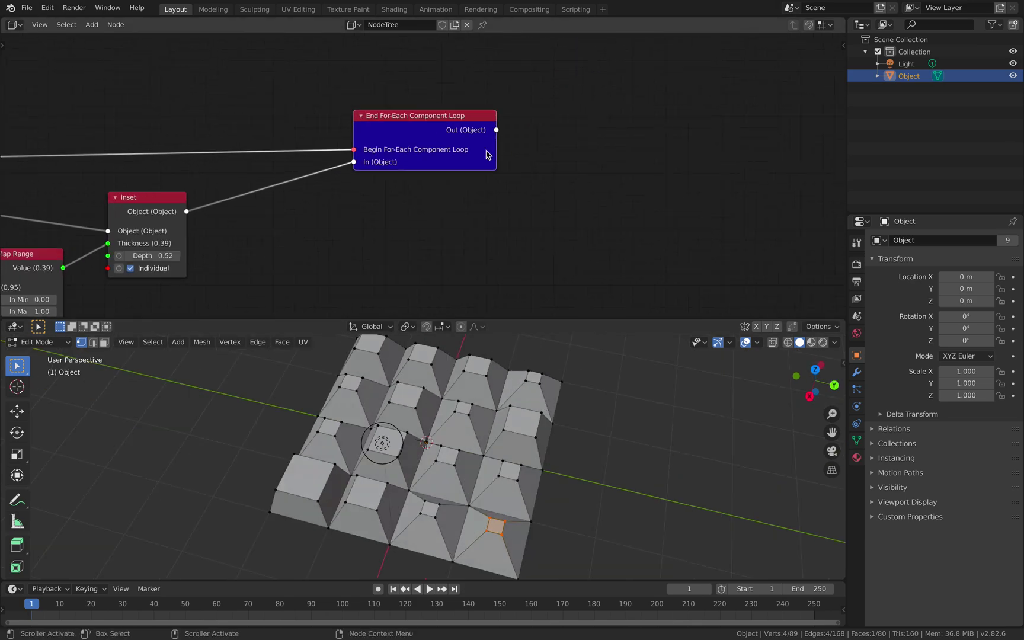
scroll(431, 106, down, 1)
middle_drag(431, 106, 649, 90)
key(ctrl+s)
Step: Reposition the End loop, Inset and Begin loop nodes to leave more room between the Inset and the loop's end
middle_drag(564, 126, 462, 132)
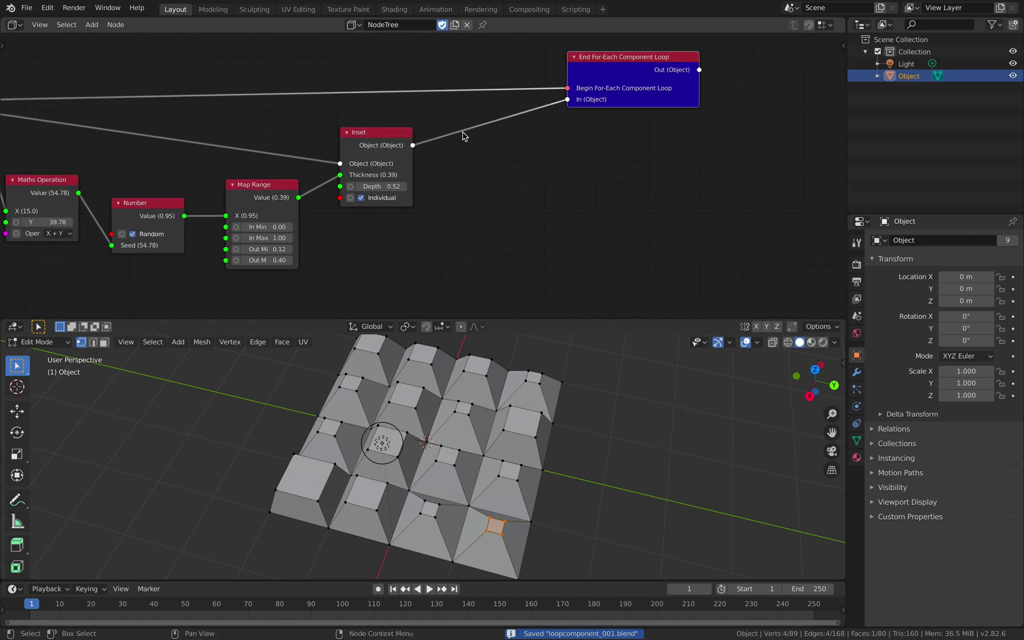
drag(626, 77, 697, 67)
mouse_move(397, 138)
mouse_down()
mouse_move(390, 145)
mouse_move(391, 129)
mouse_up()
click(499, 139)
scroll(372, 156, down, 2)
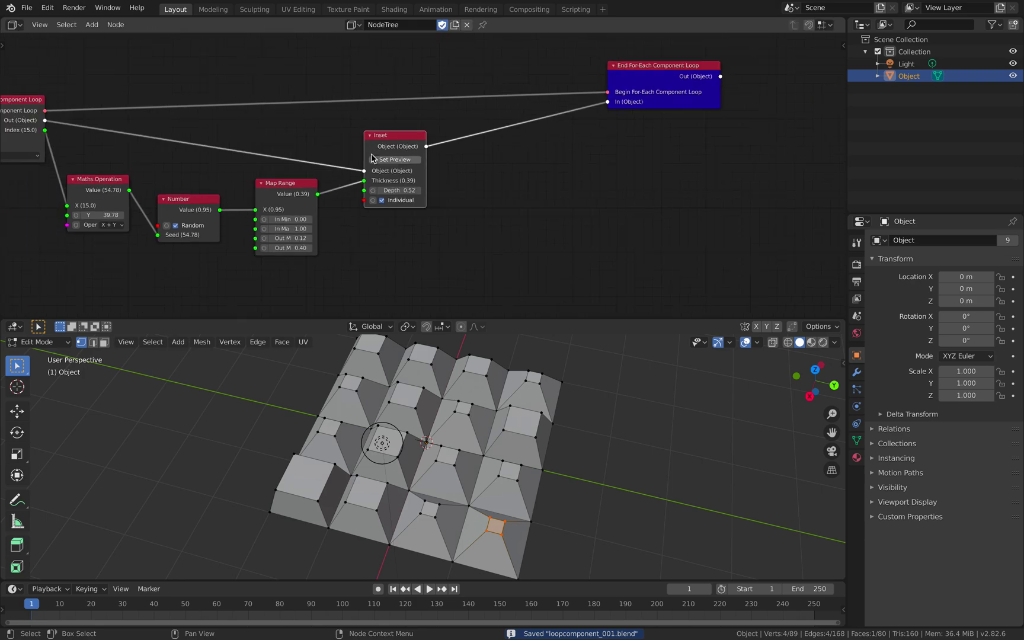
middle_drag(371, 156, 478, 160)
drag(117, 105, 111, 76)
middle_drag(273, 91, 254, 95)
middle_drag(305, 183, 278, 192)
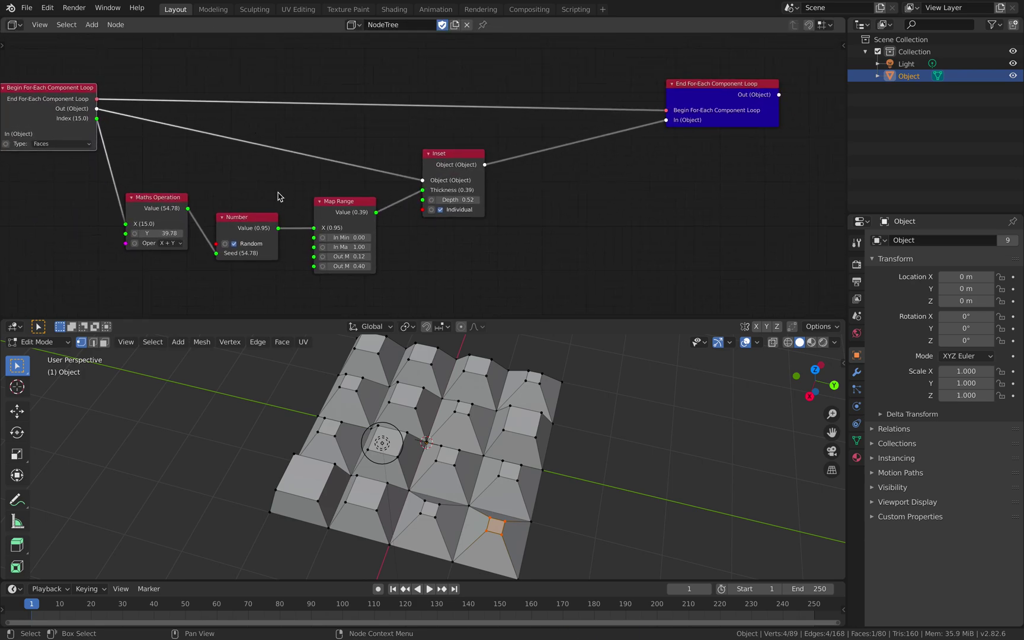
Step: Search for "random" among the nodes and add a Select Random node to the tree
middle_drag(456, 204, 622, 203)
middle_drag(384, 207, 284, 212)
middle_drag(585, 214, 560, 214)
key(shift+a)
click(561, 209)
text(random)
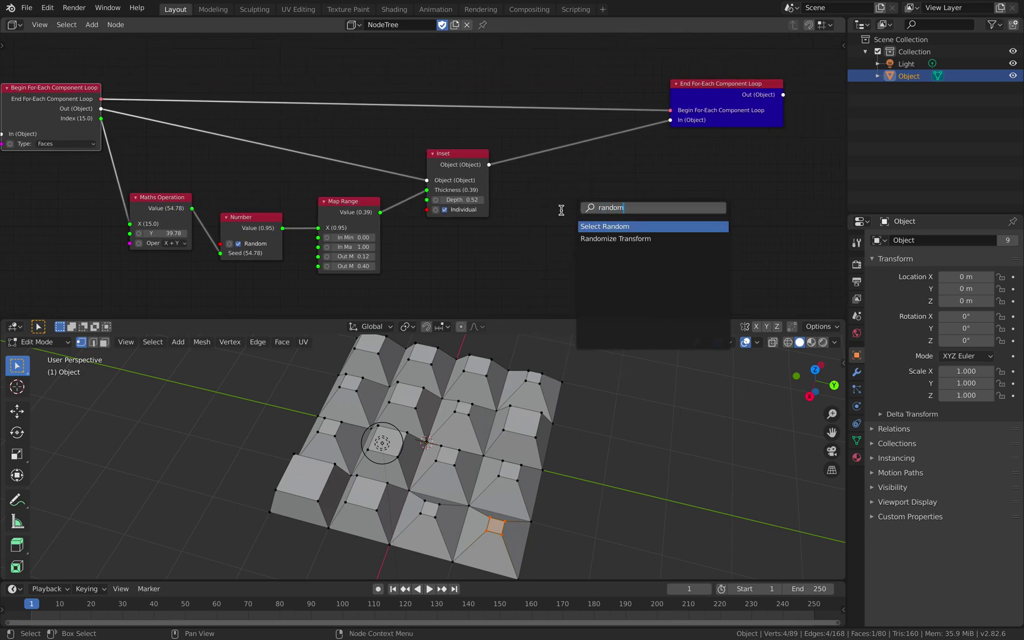
click(584, 226)
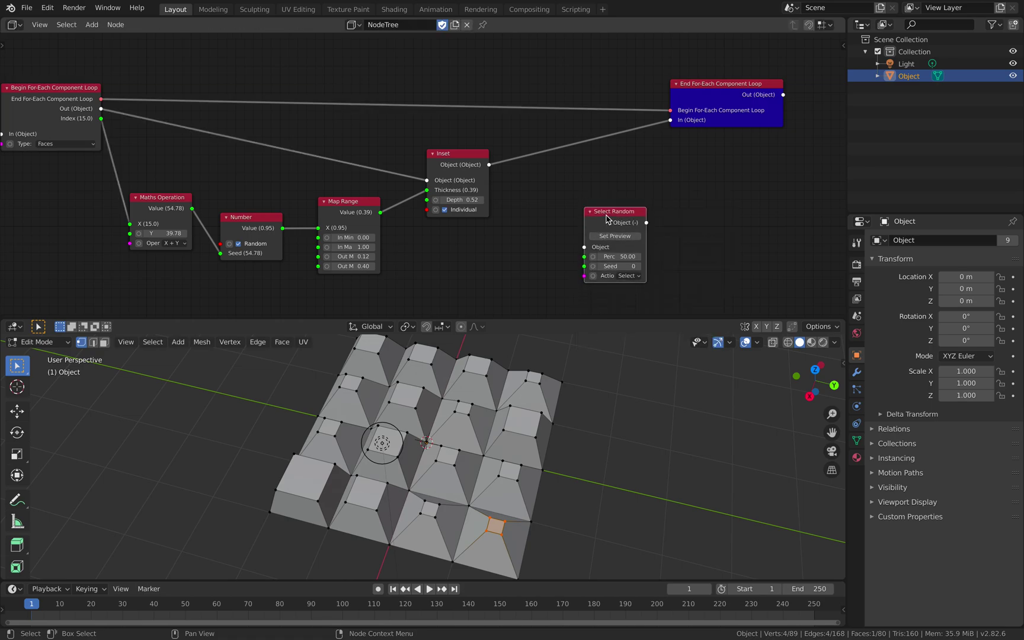
Step: Place the Select Random node below the Begin For-Each Component Loop node, adjust the loop node's position and save the file
drag(606, 215, 243, 147)
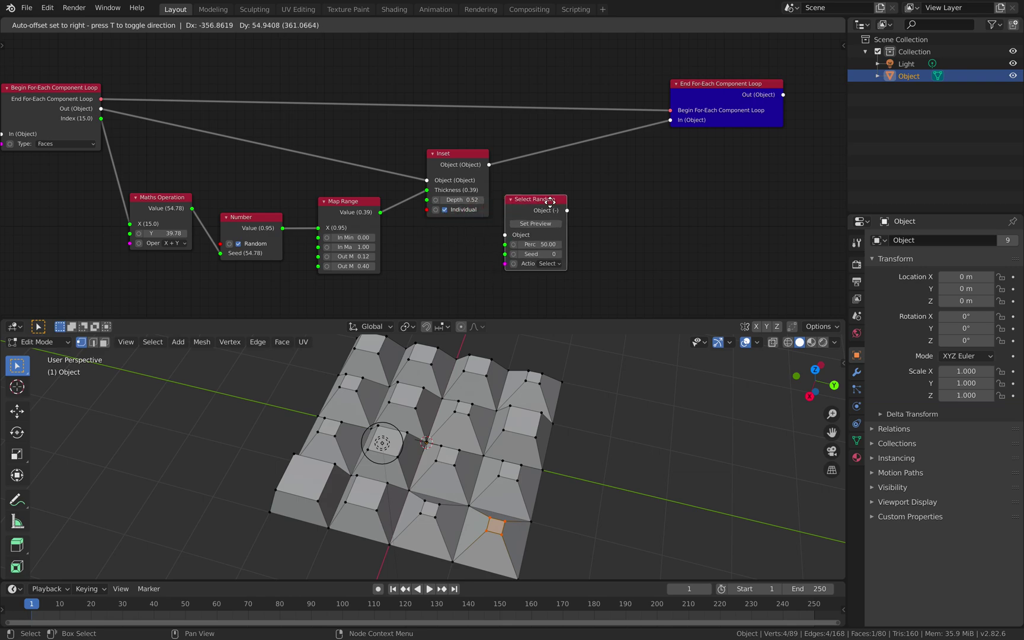
drag(550, 202, 97, 197)
drag(120, 82, 111, 76)
middle_drag(380, 124, 369, 125)
drag(124, 197, 91, 200)
key(ctrl+s)
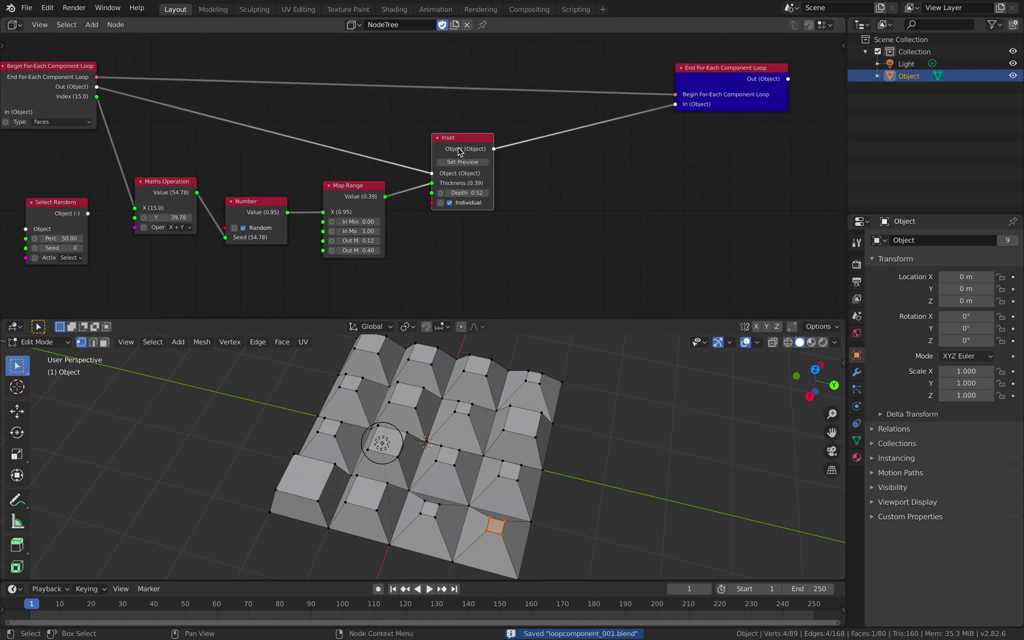
Step: Duplicate the Inset node and insert the copy on the link between the Inset and the End For-Each Component Loop node
key(shift+d)
click(557, 157)
mouse_move(622, 432)
middle_down()
mouse_move(613, 414)
mouse_move(631, 432)
mouse_move(611, 442)
middle_up()
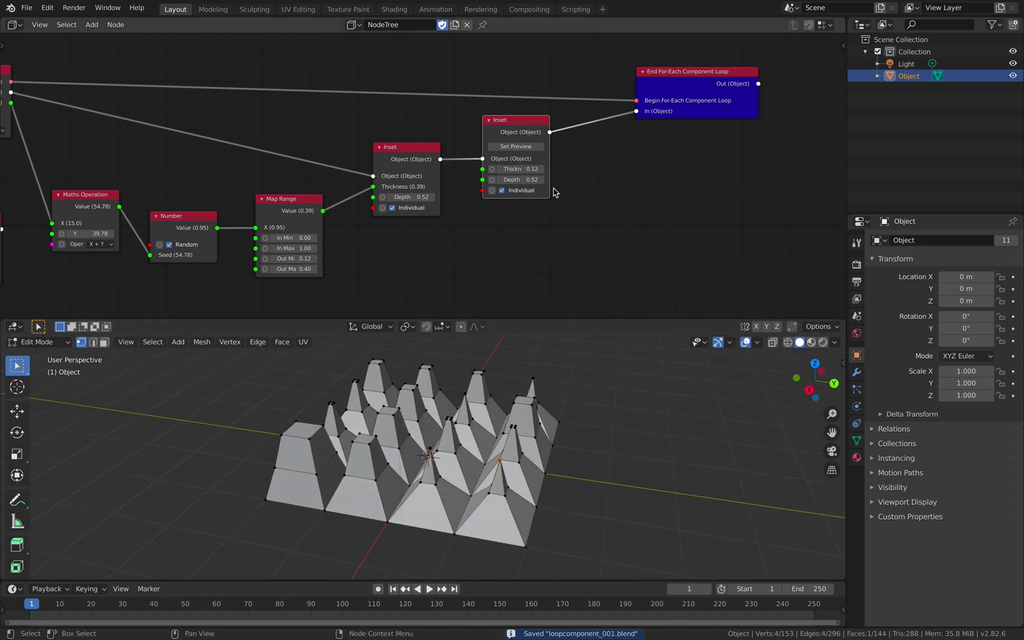
Step: Space out the End loop and both Inset nodes, and set the second Inset's Depth to 0.28
drag(701, 77, 740, 80)
drag(528, 143, 589, 199)
middle_drag(484, 204, 597, 188)
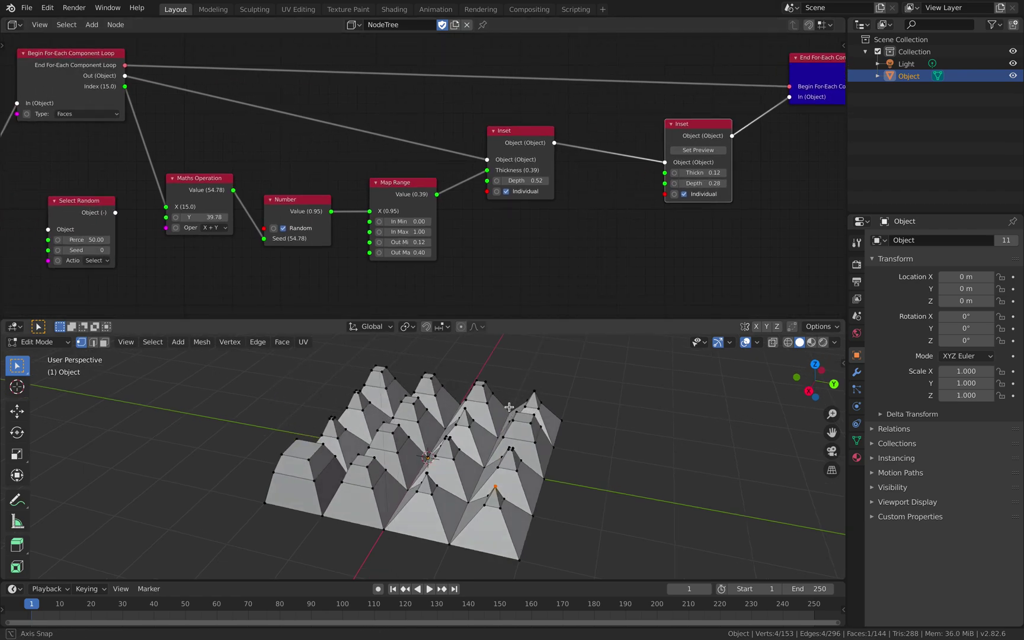
drag(509, 138, 505, 136)
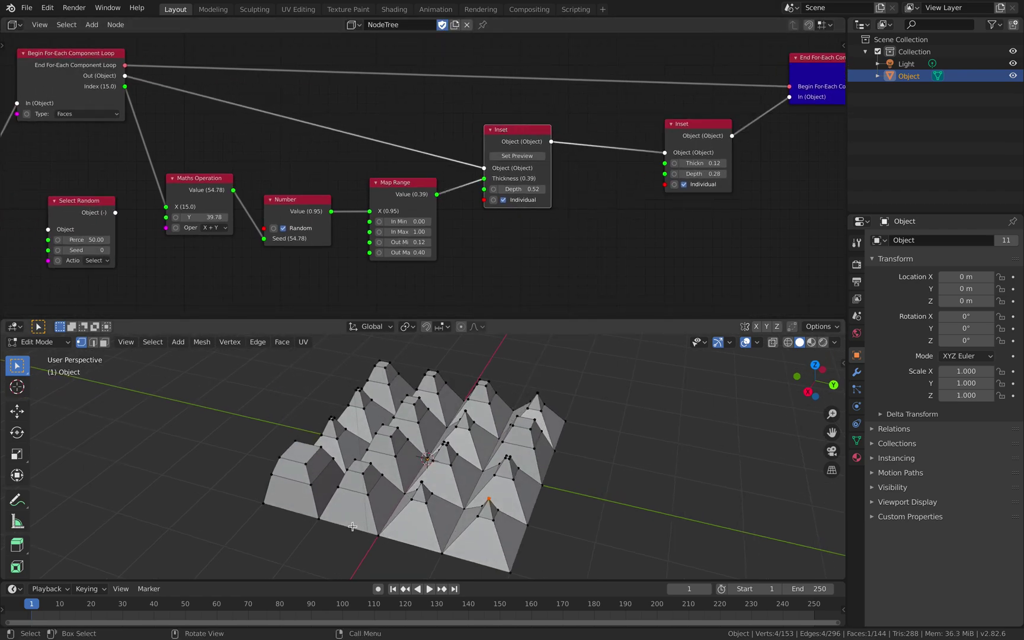
middle_drag(480, 439, 445, 419)
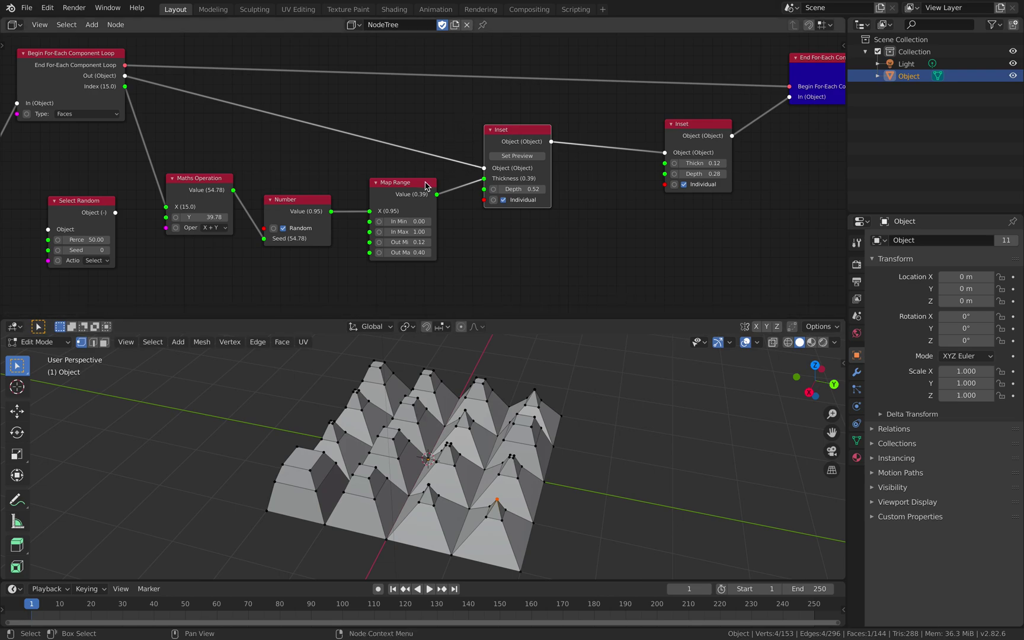
Step: Duplicate the Maths Operation, Number and Map Range nodes together and place the copies below the originals
drag(425, 185, 406, 188)
middle_drag(265, 175, 246, 149)
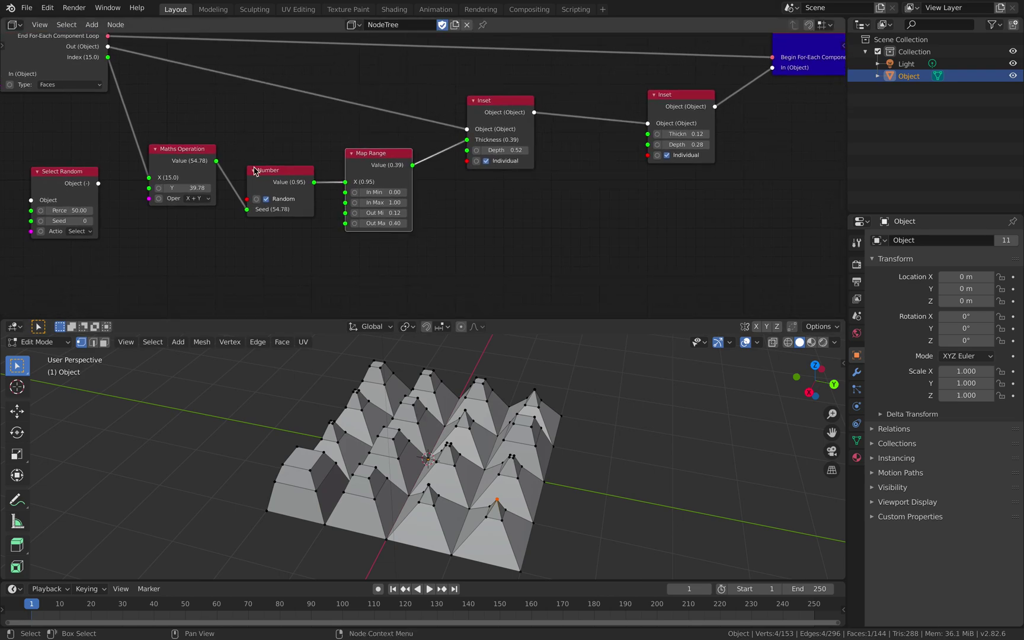
shift+click(200, 151)
scroll(376, 166, down, 2)
key(shift+d)
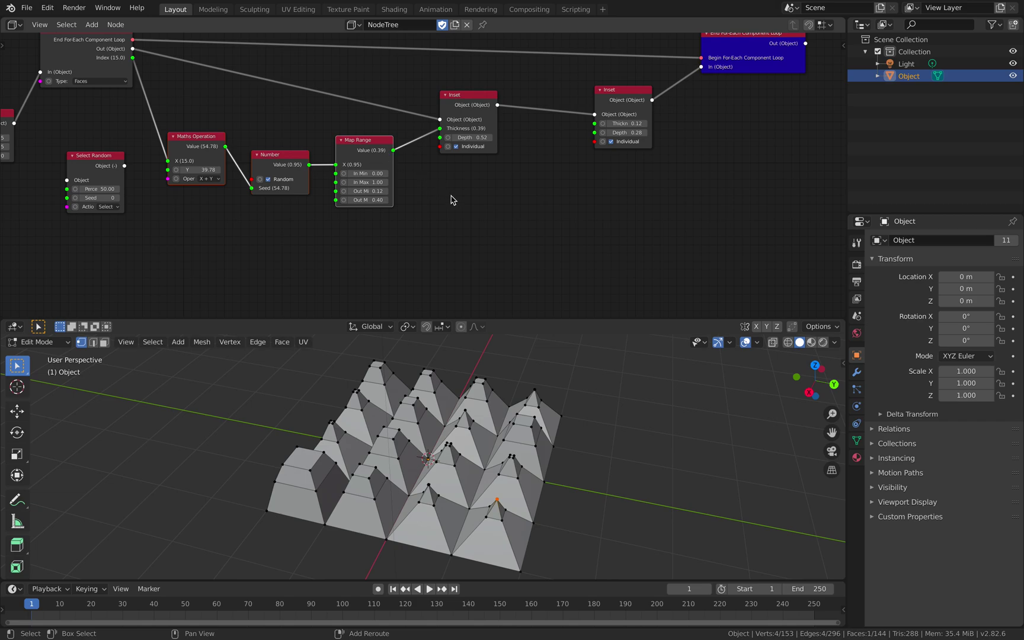
click(480, 221)
Step: Link the loop's Index output to the duplicated Maths Operation node's X and set its Y to 10
drag(134, 58, 231, 195)
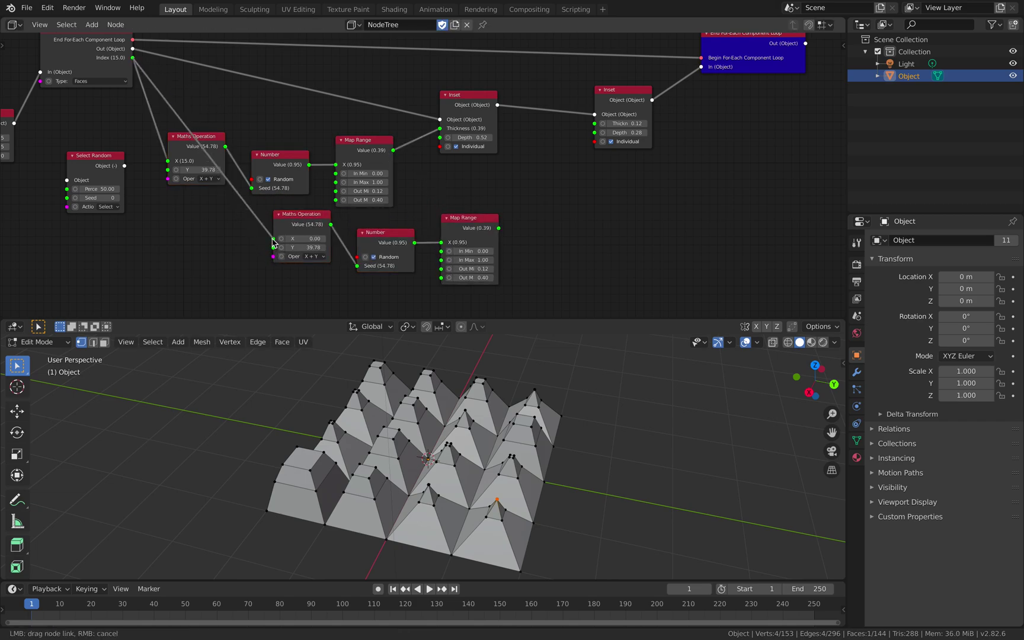
drag(272, 240, 273, 239)
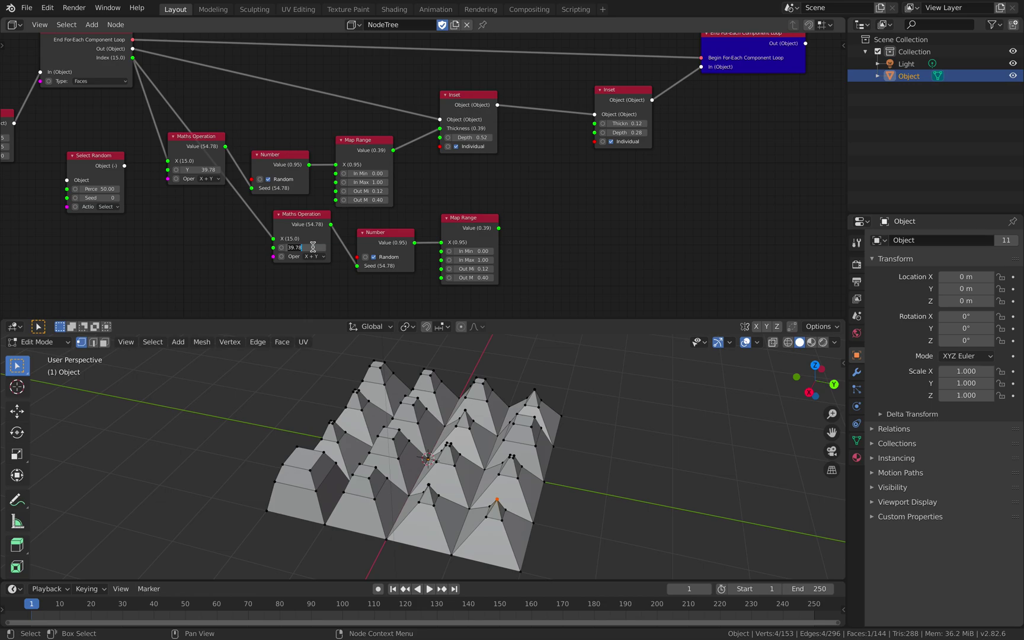
middle_drag(420, 207, 351, 183)
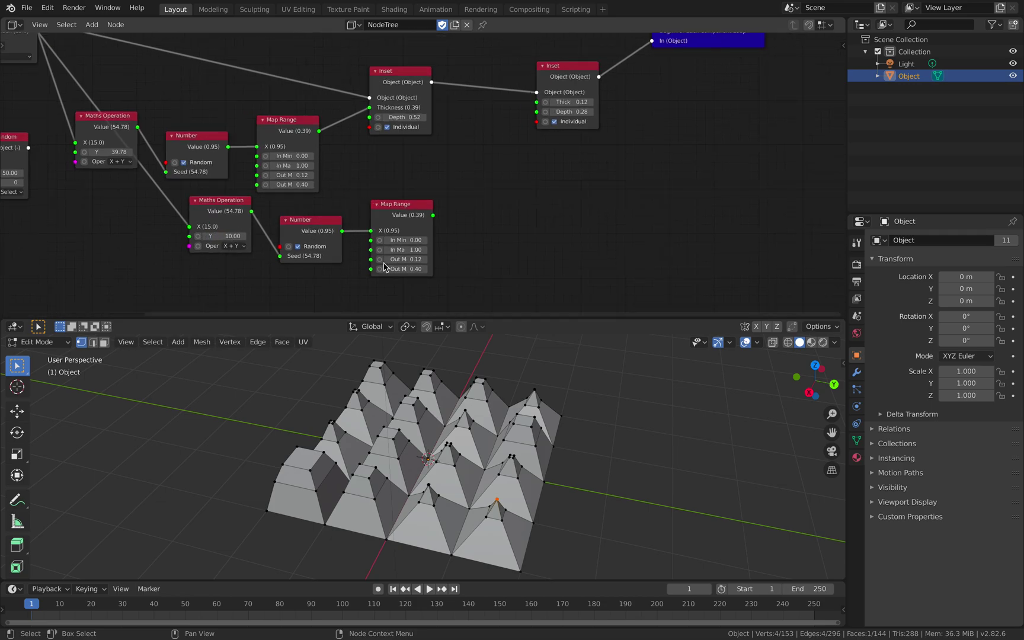
Step: Link the duplicated Map Range node's Value to the second Inset's Depth and raise its Out Max to 1.19
drag(434, 214, 471, 160)
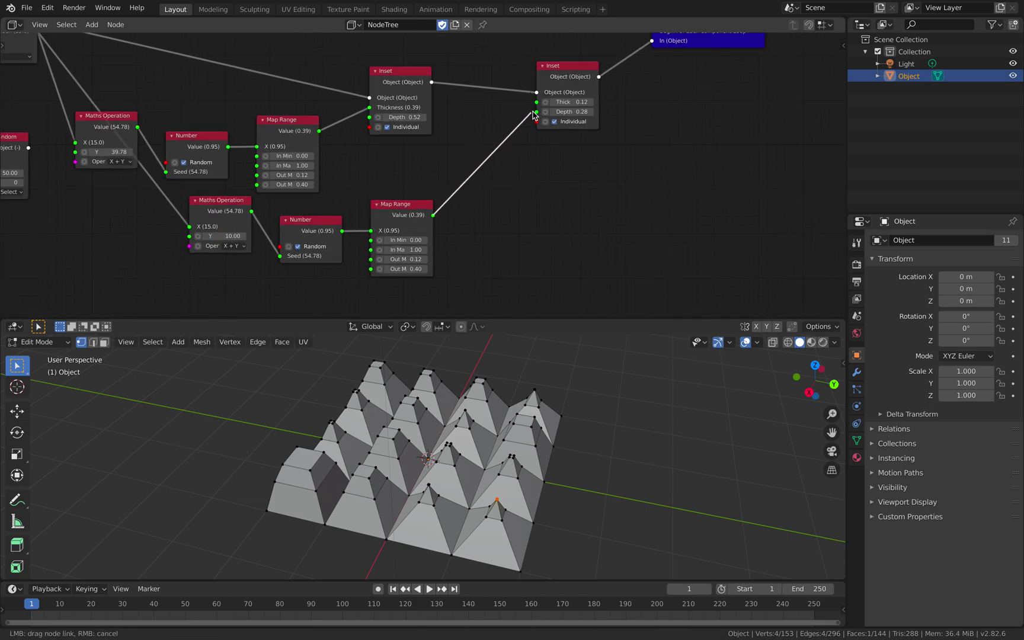
drag(539, 123, 537, 112)
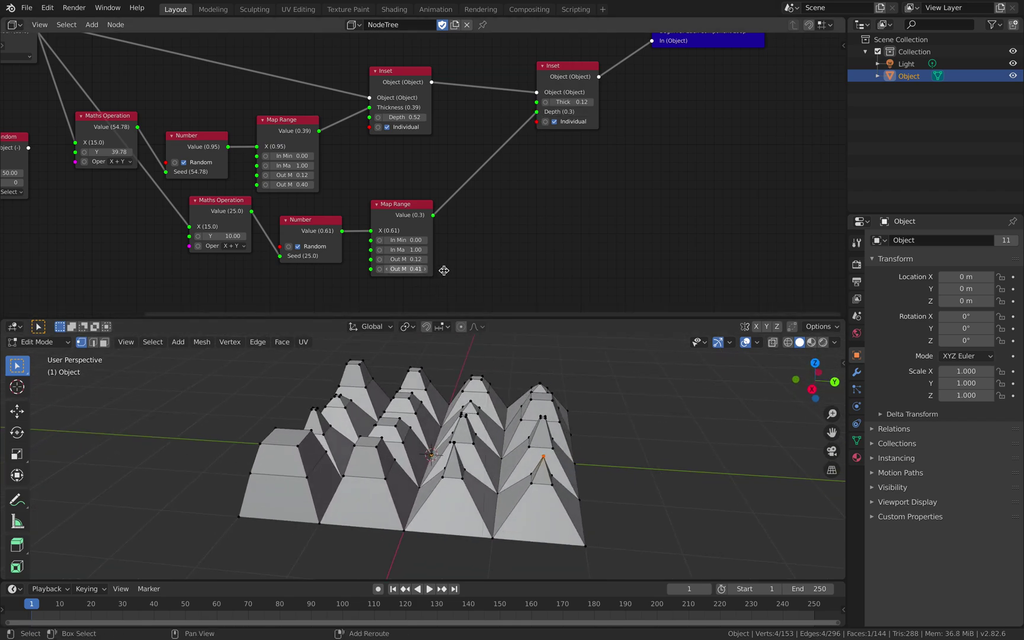
drag(444, 270, 503, 271)
middle_drag(511, 453, 300, 445)
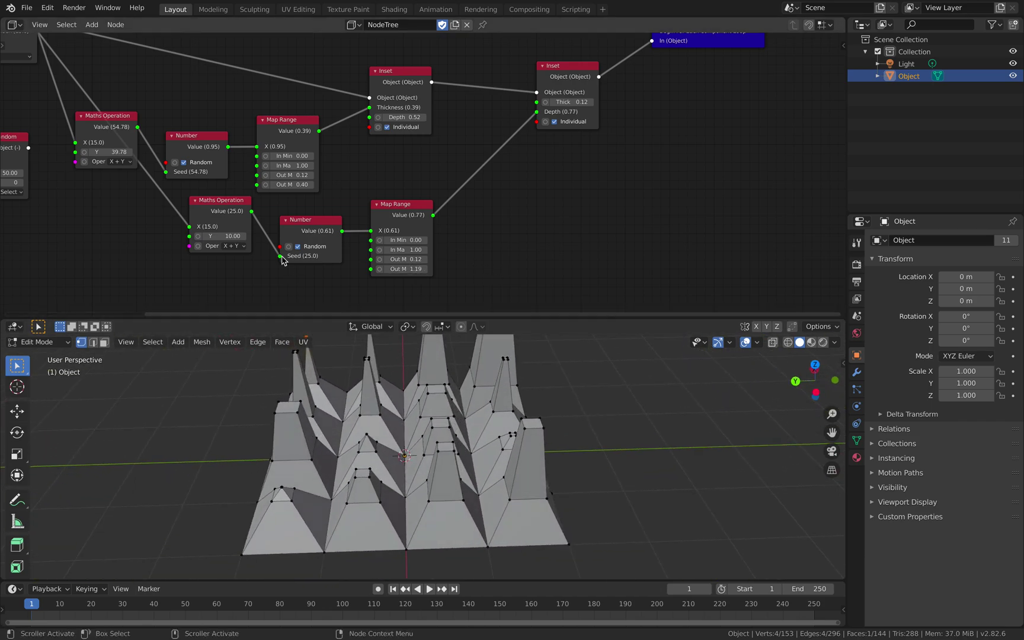
Step: Set the first Inset node's Depth to 0.2
middle_drag(282, 259, 432, 223)
middle_drag(431, 144, 409, 182)
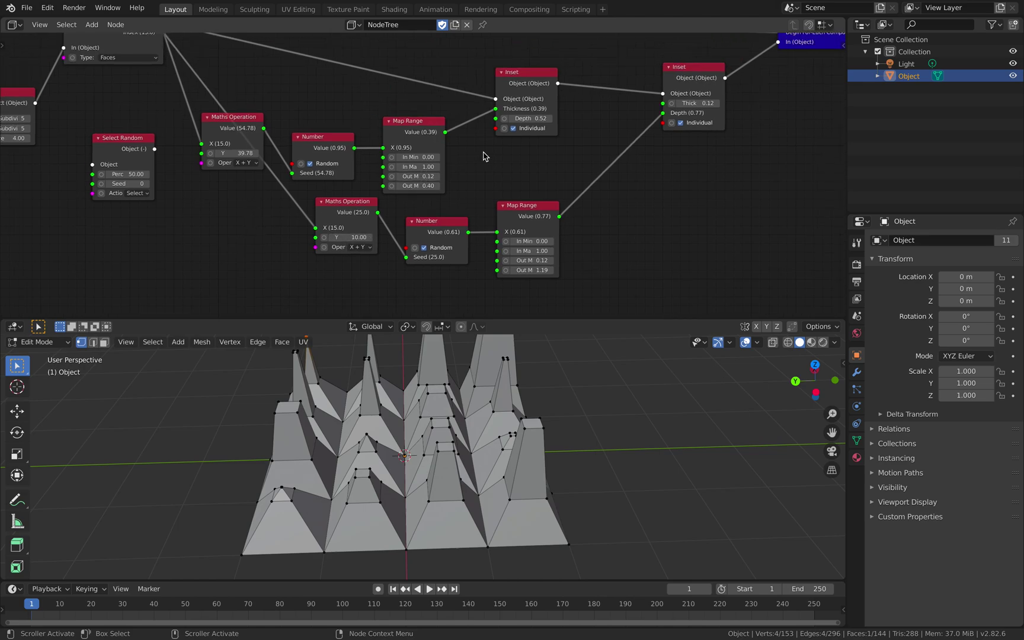
middle_drag(484, 152, 482, 157)
click(547, 124)
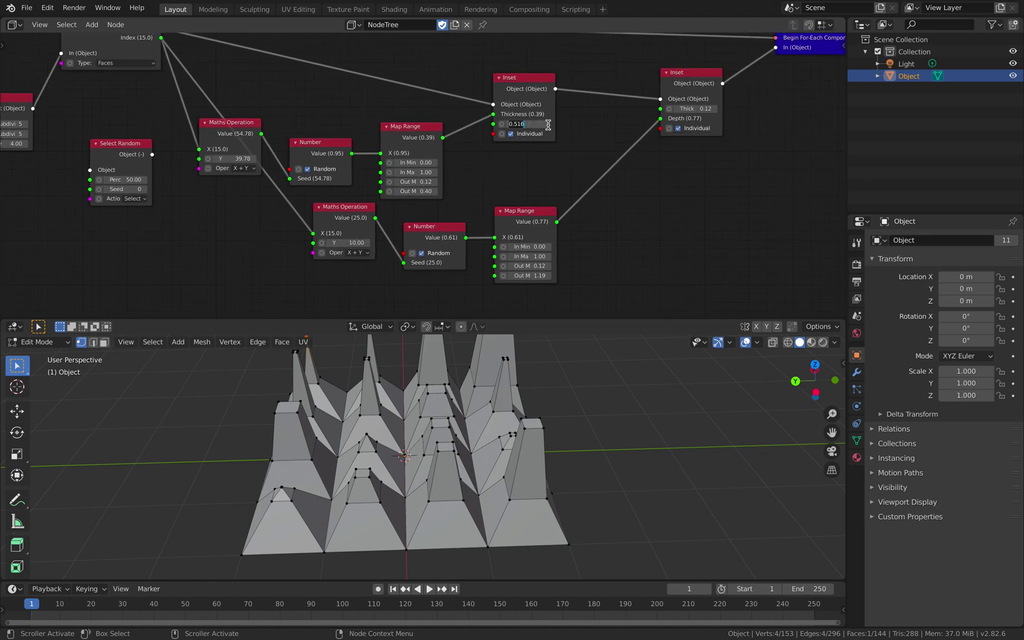
text(0.2)
key(Return)
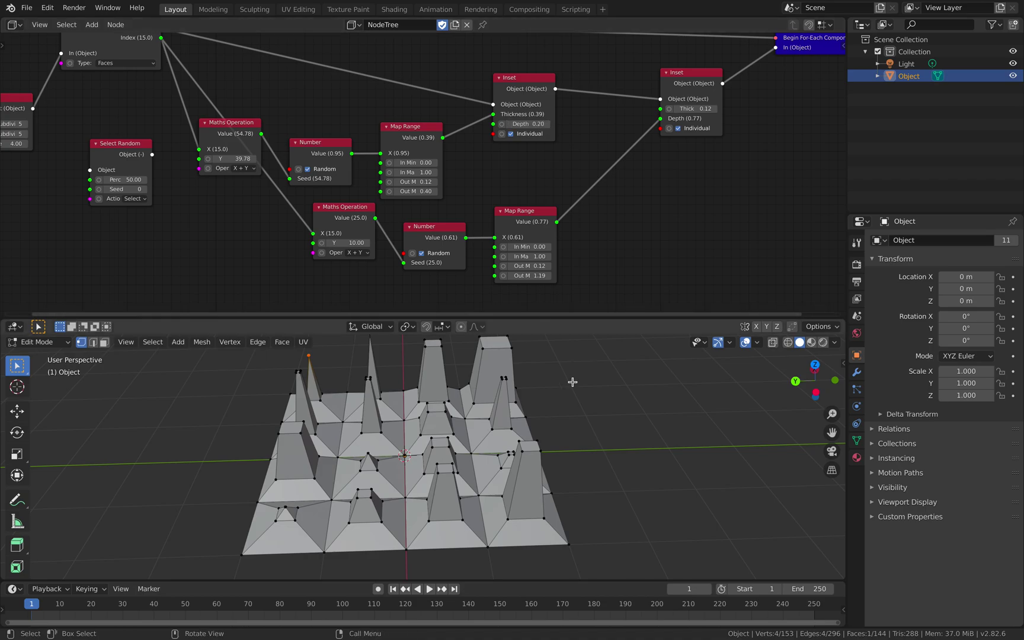
Step: Deselect all of the mesh in the 3D viewport and save the file
middle_drag(415, 442, 530, 451)
key(a)
key(alt+a)
key(ctrl+s)
Step: Shift the End For-Each Component Loop node slightly and add a Select All node after it
middle_drag(481, 116, 271, 205)
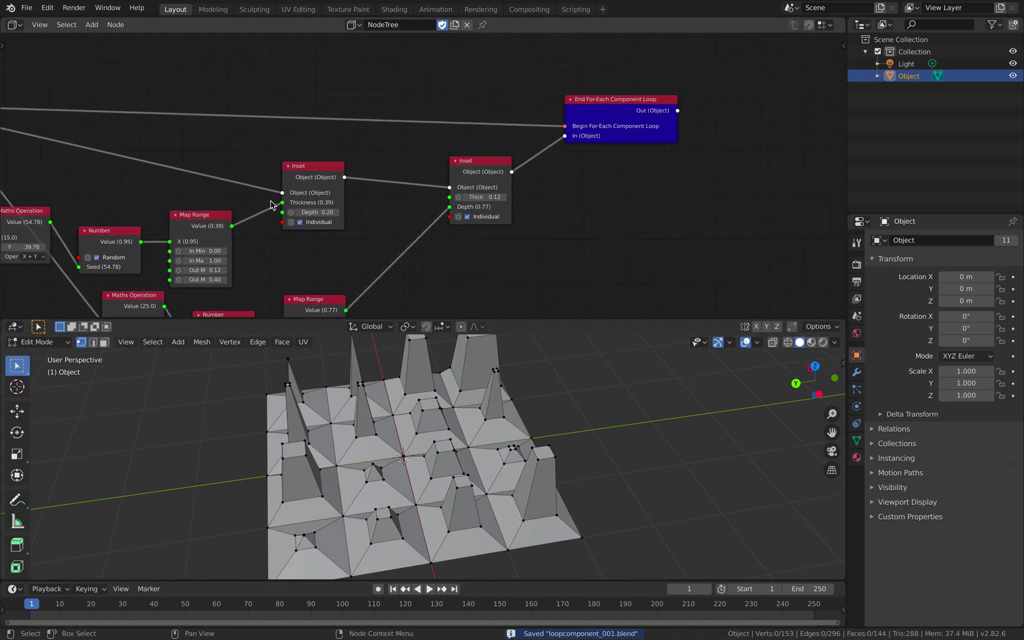
middle_drag(230, 87, 75, 111)
click(464, 131)
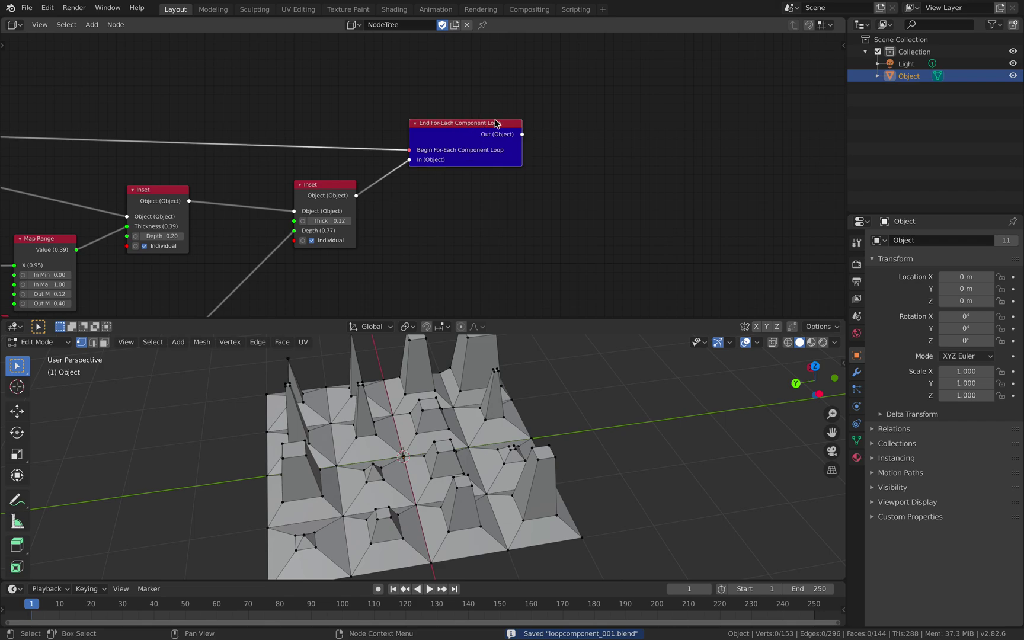
drag(468, 125, 488, 117)
middle_drag(584, 131, 531, 133)
scroll(531, 133, up, 1)
key(shift+a)
click(544, 132)
text(select)
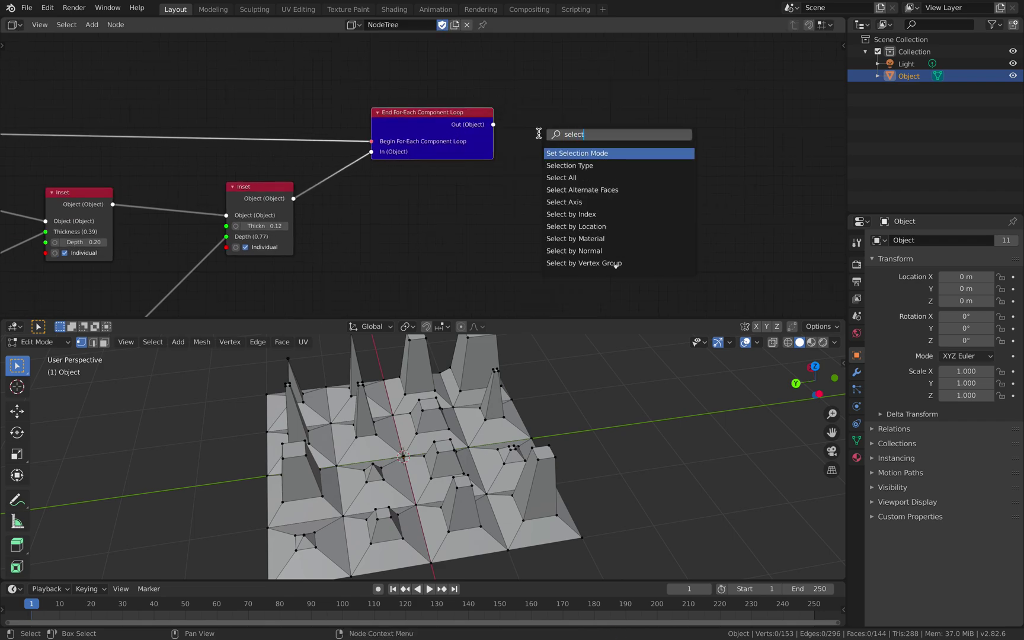
text( a)
key(Return)
click(533, 138)
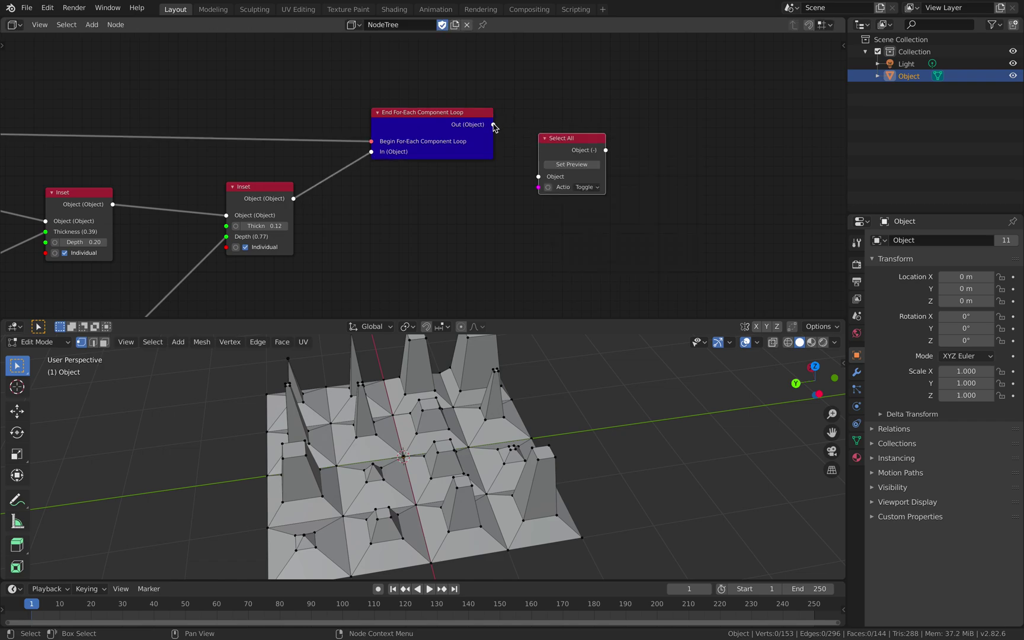
Step: Link the End loop's Out to Select All, preview it with face selection type and the Select action, and save
drag(494, 126, 540, 167)
click(575, 142)
middle_drag(664, 138, 564, 127)
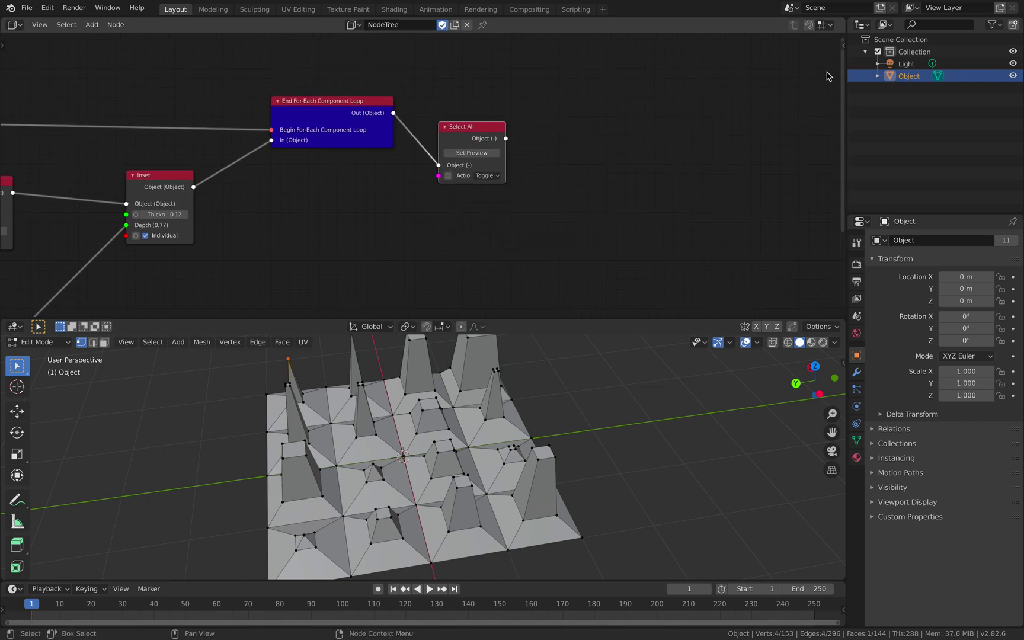
drag(842, 46, 805, 75)
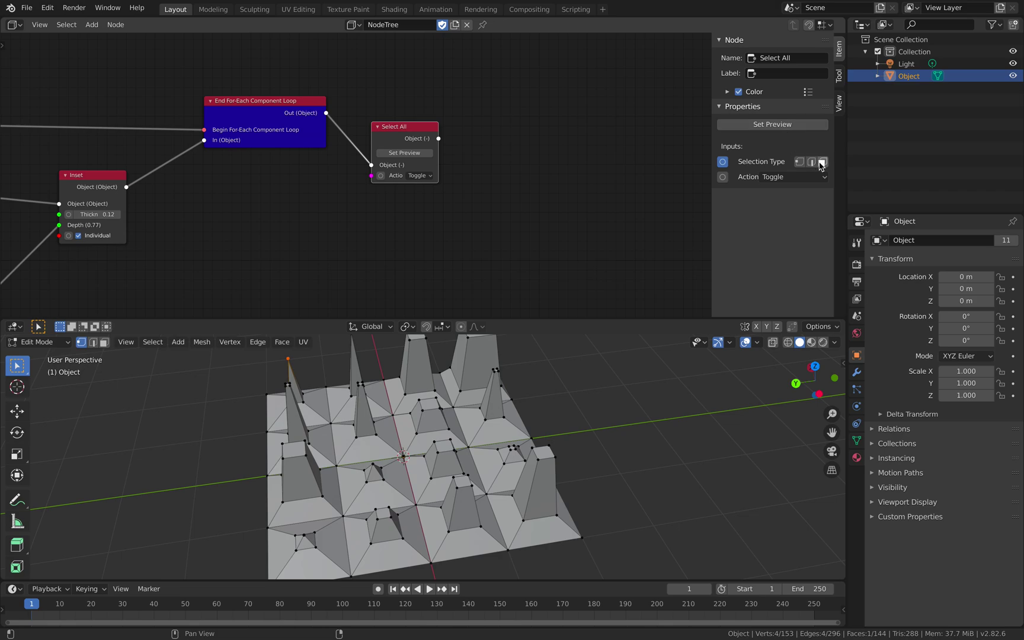
middle_drag(580, 166, 549, 161)
click(372, 148)
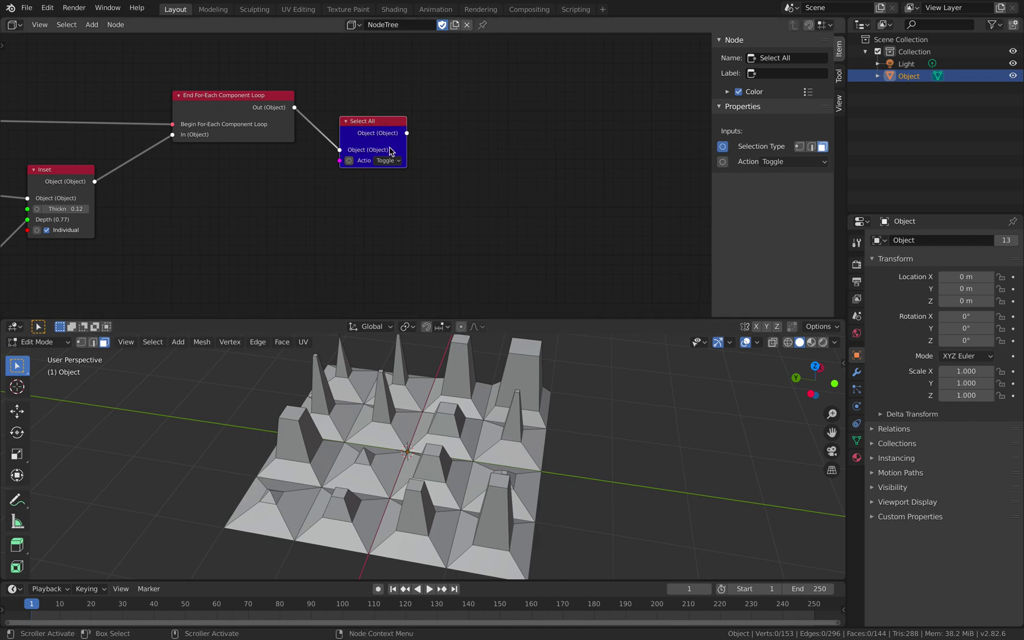
click(399, 181)
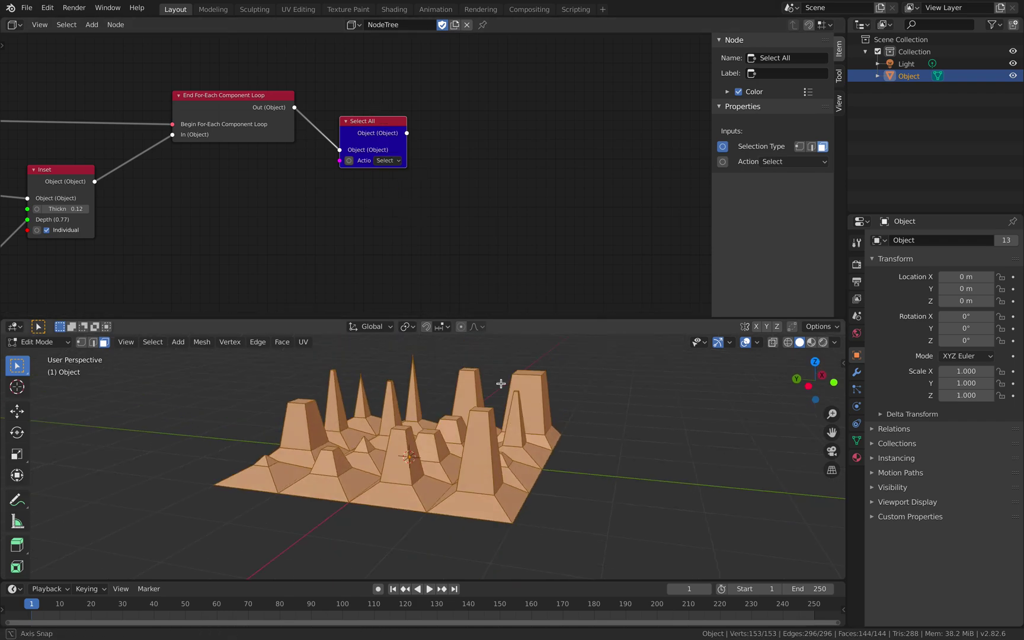
key(ctrl+s)
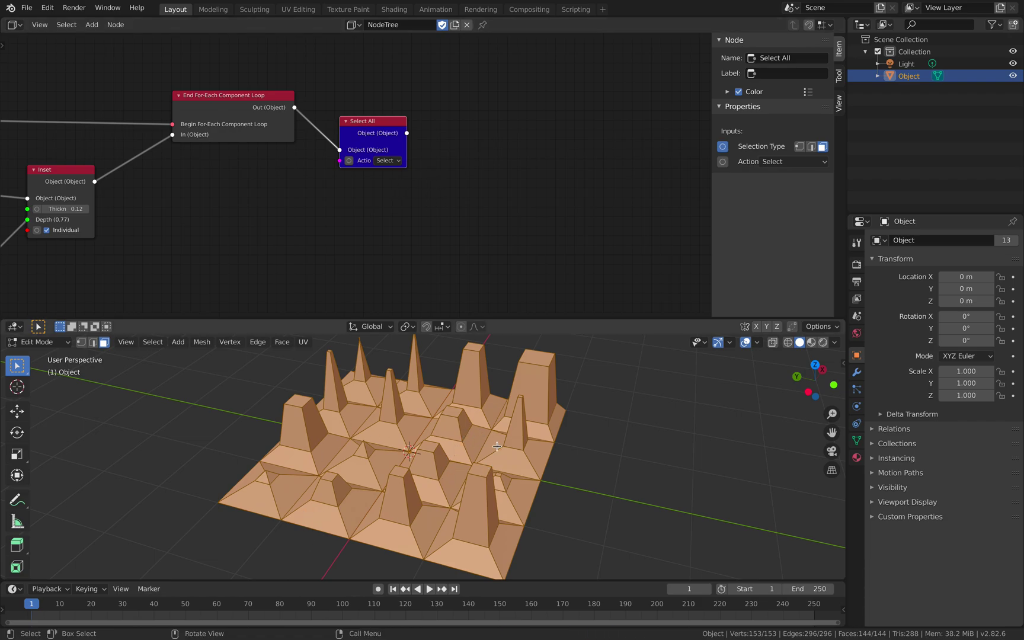
Step: Add a Select Region Boundary node after the Select All node
key(shift+a)
click(445, 152)
text(bnou)
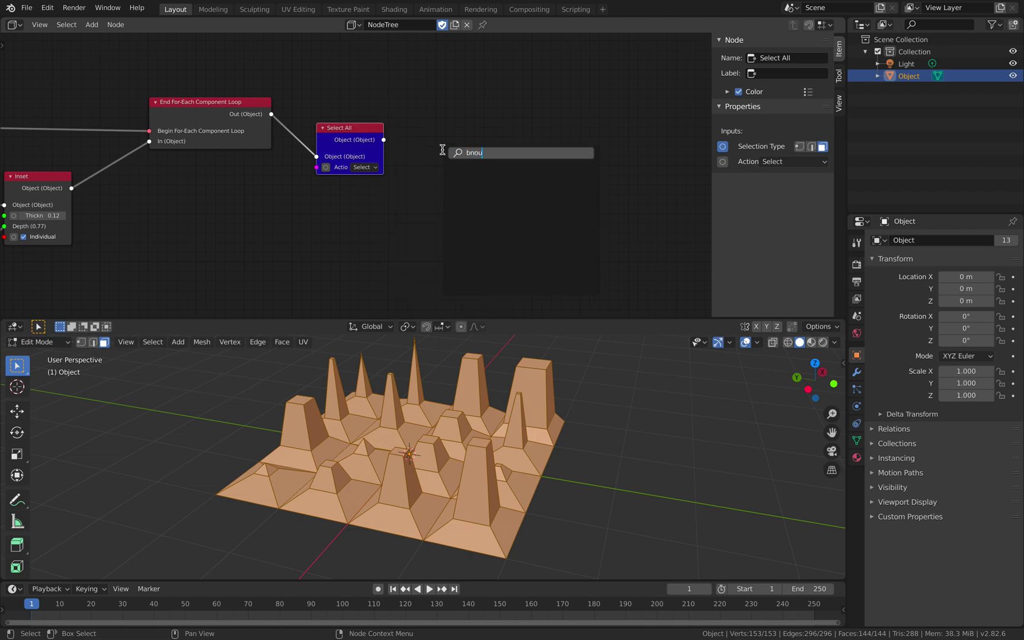
key(BackSpace)
text(ou)
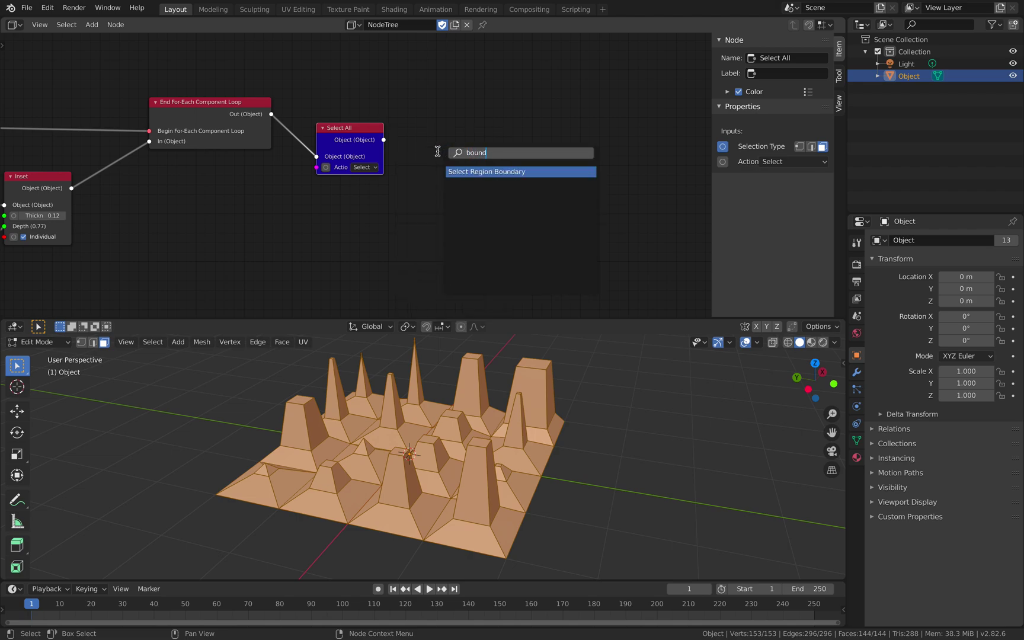
click(449, 172)
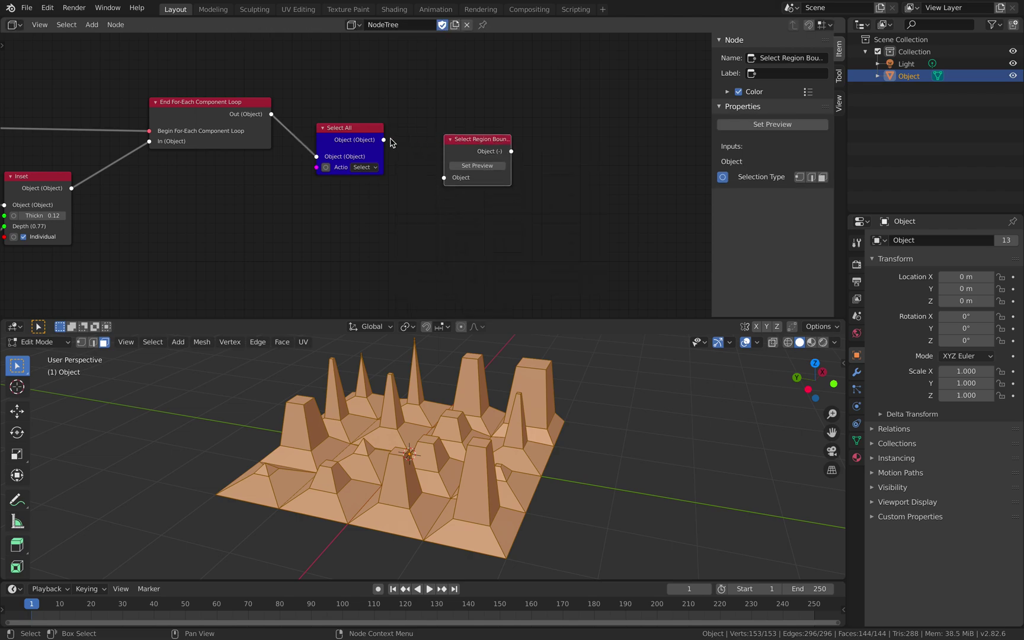
Step: Link Select All's output to Select Region Boundary, set its selection type to edges and preview it
drag(390, 141, 434, 169)
click(468, 148)
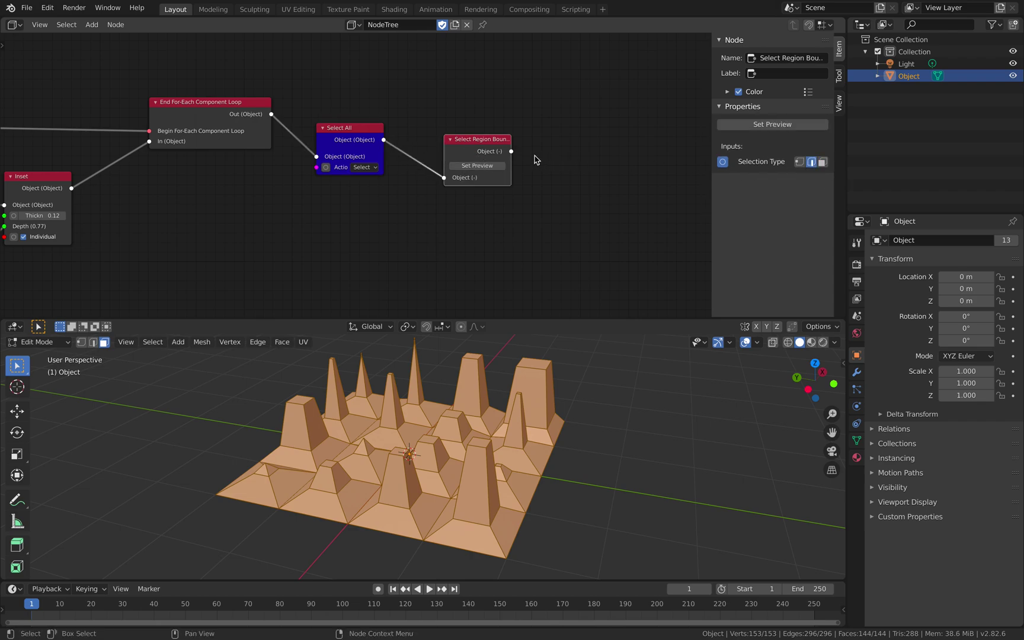
click(486, 166)
middle_drag(487, 349, 415, 459)
Step: Add an Extrude node after the Select Region Boundary node
middle_drag(544, 245, 427, 257)
key(shift+a)
click(463, 195)
text(extr)
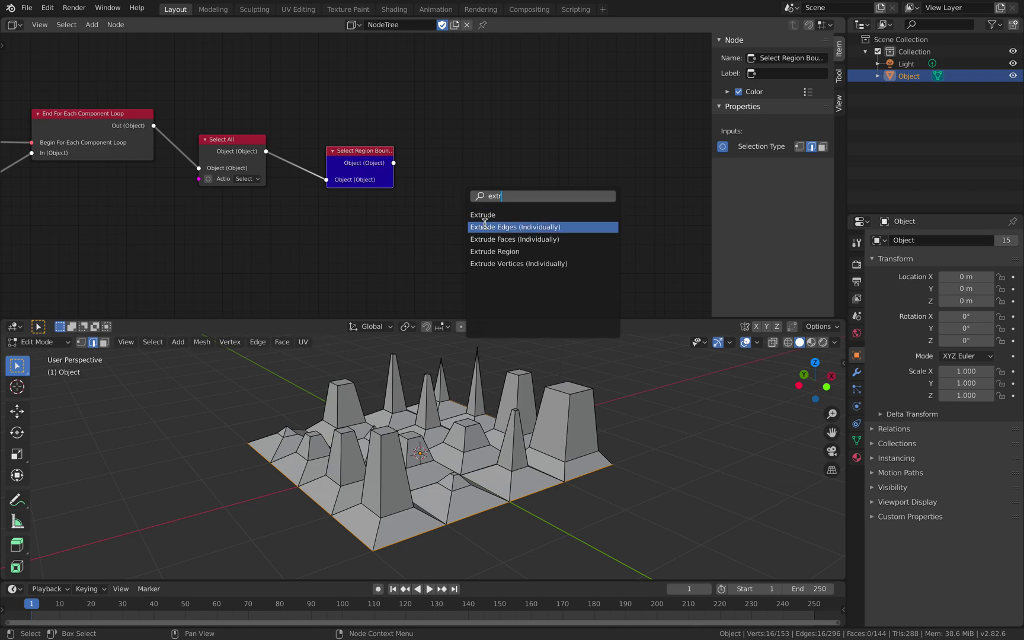
click(481, 214)
click(457, 160)
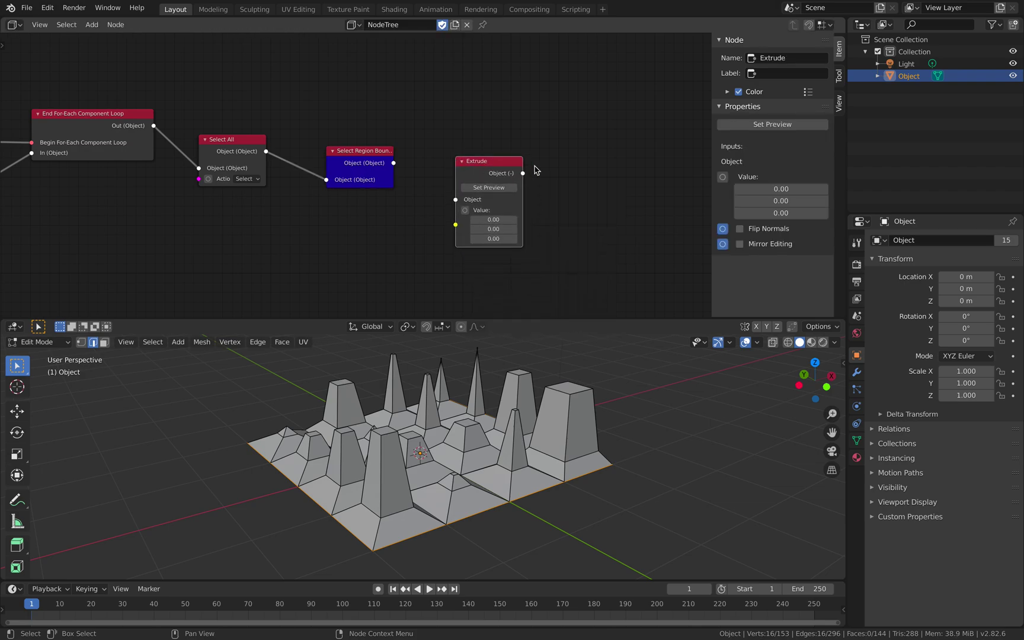
Step: Link Select Region Boundary's output to Extrude, preview it and set the extrusion's Z value to -0.30
drag(393, 161, 446, 187)
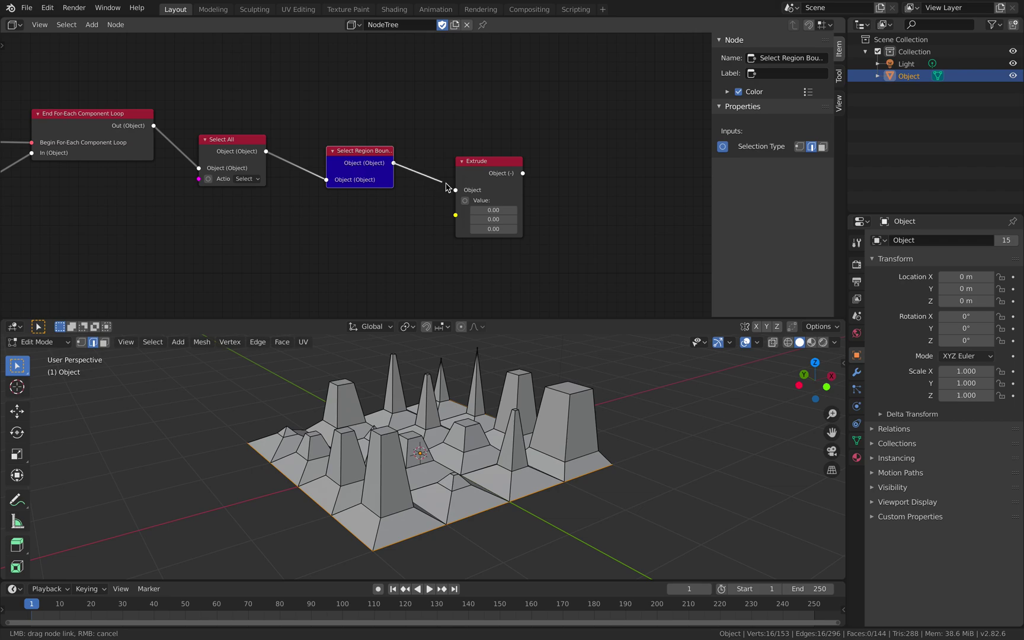
click(483, 176)
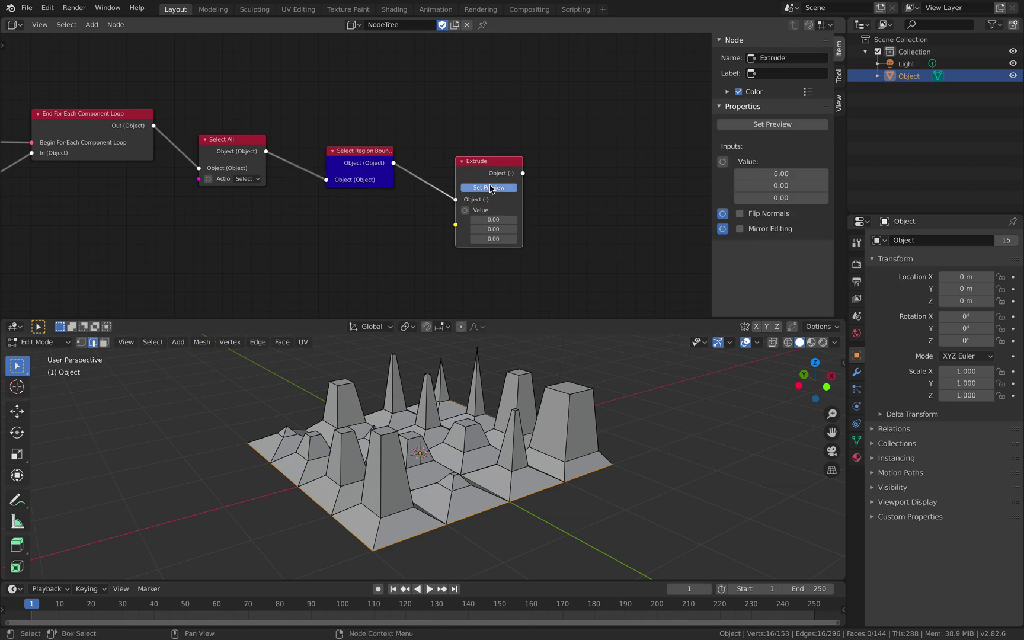
click(490, 187)
drag(494, 229, 477, 231)
middle_drag(594, 371, 456, 412)
scroll(447, 413, down, 3)
drag(712, 203, 966, 211)
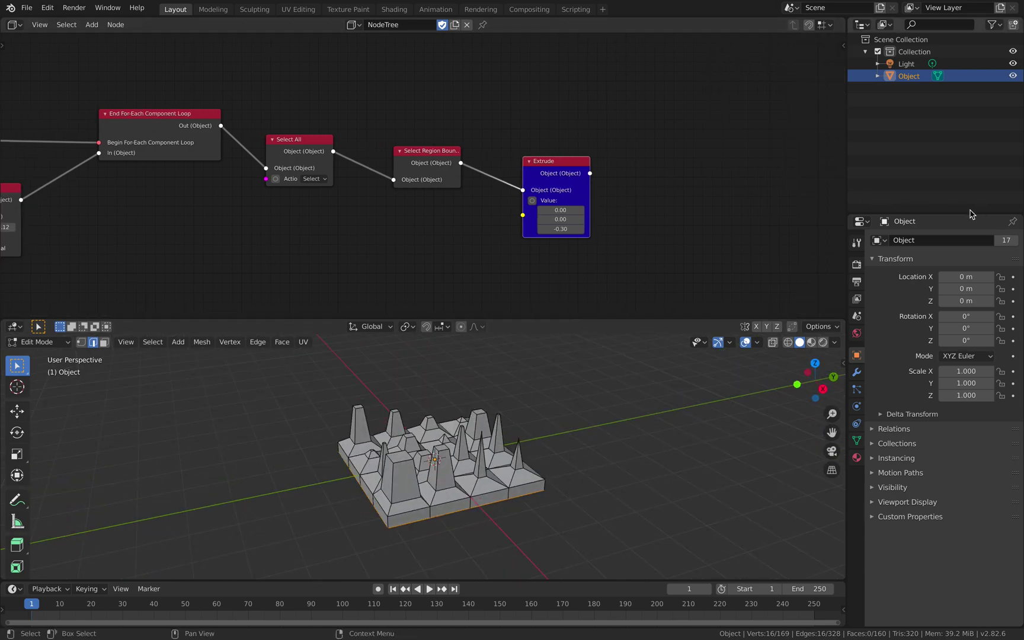
Step: Switch the generated object to Object Mode and save the file
click(39, 342)
click(42, 355)
middle_drag(409, 451, 452, 420)
key(ctrl+s)
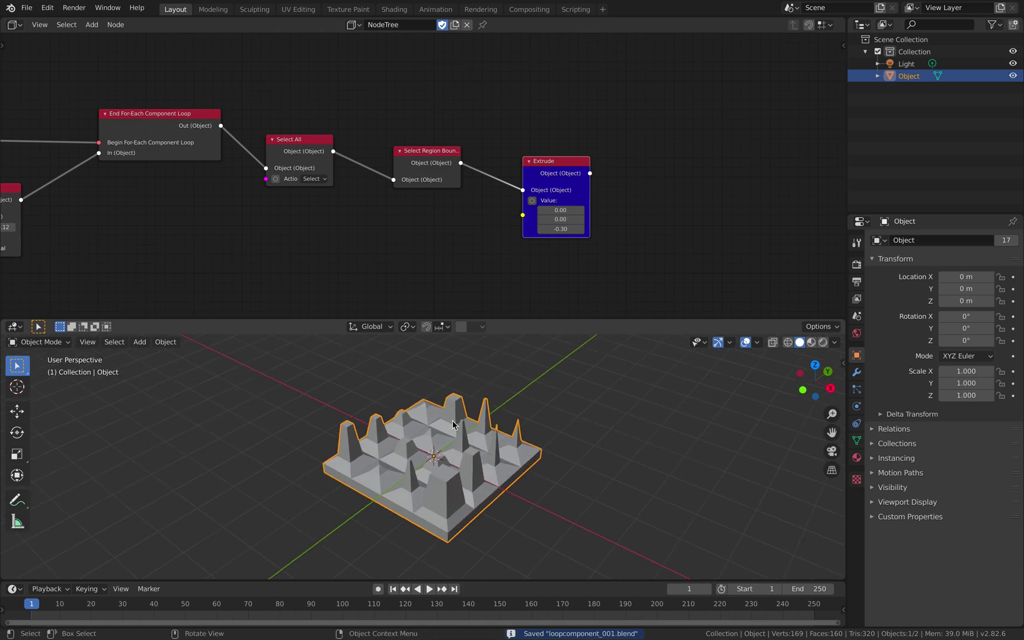
middle_drag(397, 476, 471, 475)
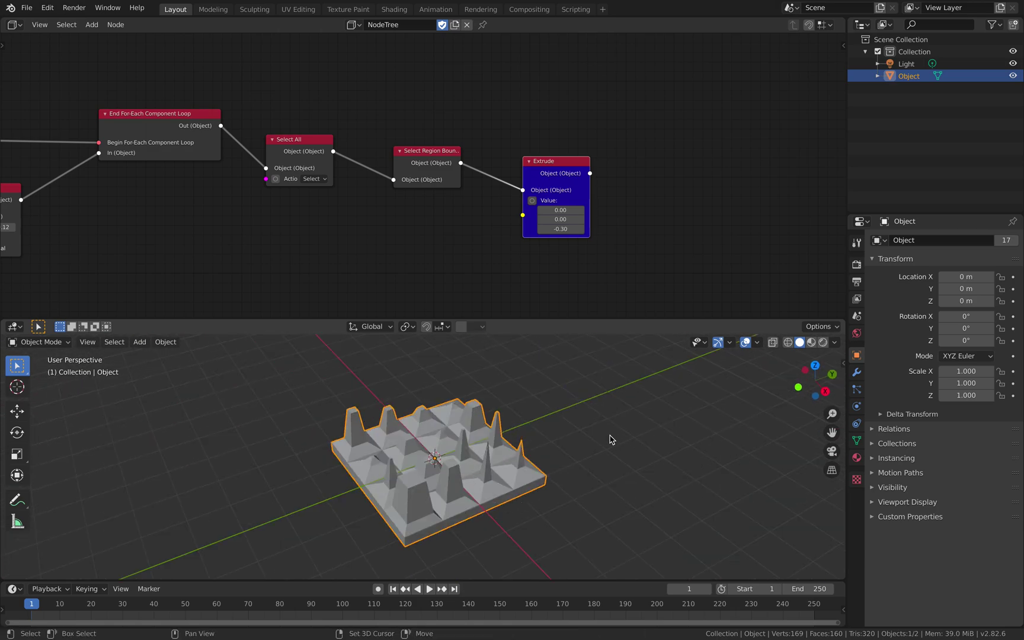
Step: Add a cube, move it beside the generated object and scale it up to about 1.724
middle_drag(611, 440, 521, 413)
key(shift+a)
mouse_move(539, 407)
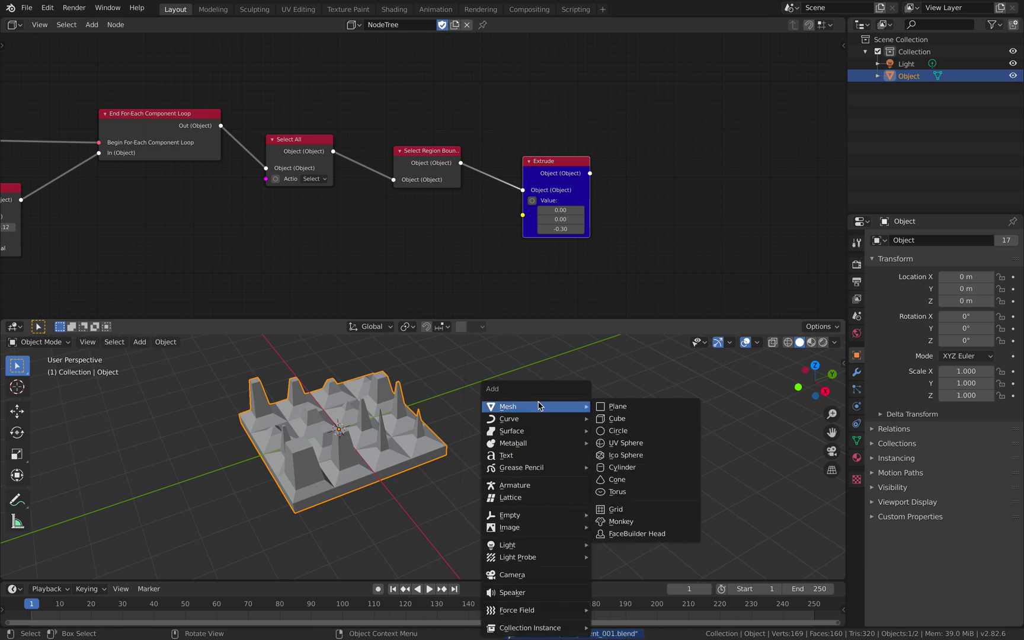
click(618, 418)
key(g)
click(725, 429)
key(s)
click(702, 474)
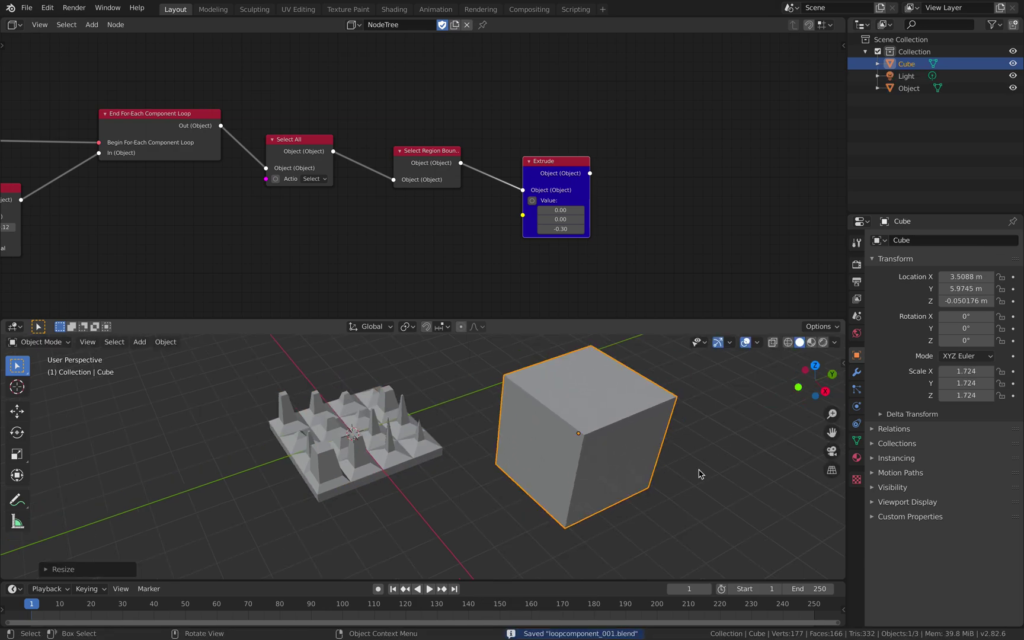
Step: Enlarge the 3D viewport and bring up the Tissue Tools
scroll(700, 471, down, 3)
middle_drag(699, 470, 647, 460)
click(844, 363)
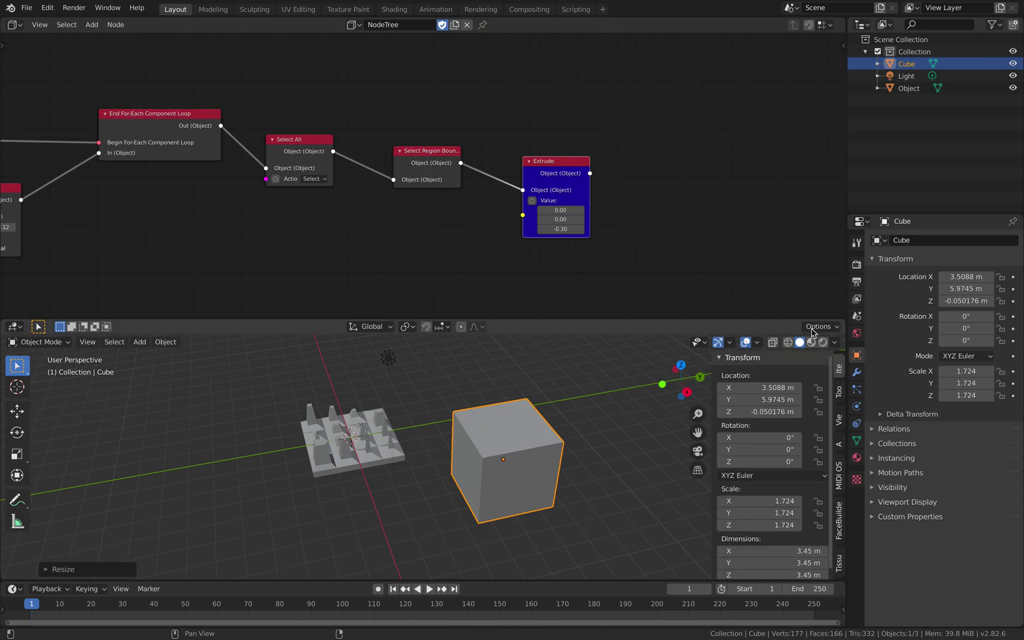
drag(806, 323, 812, 193)
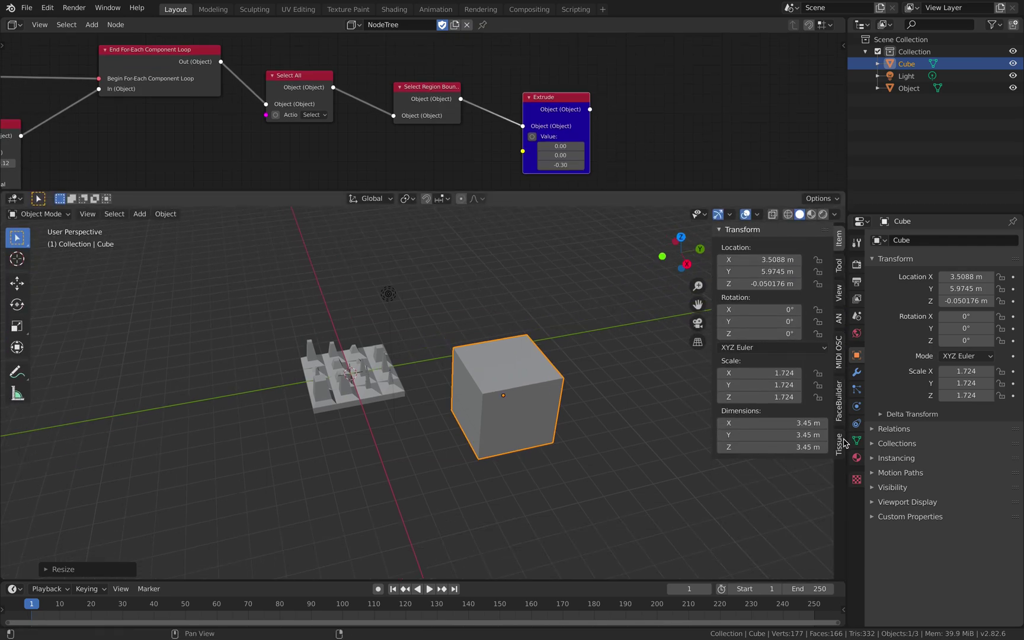
click(845, 444)
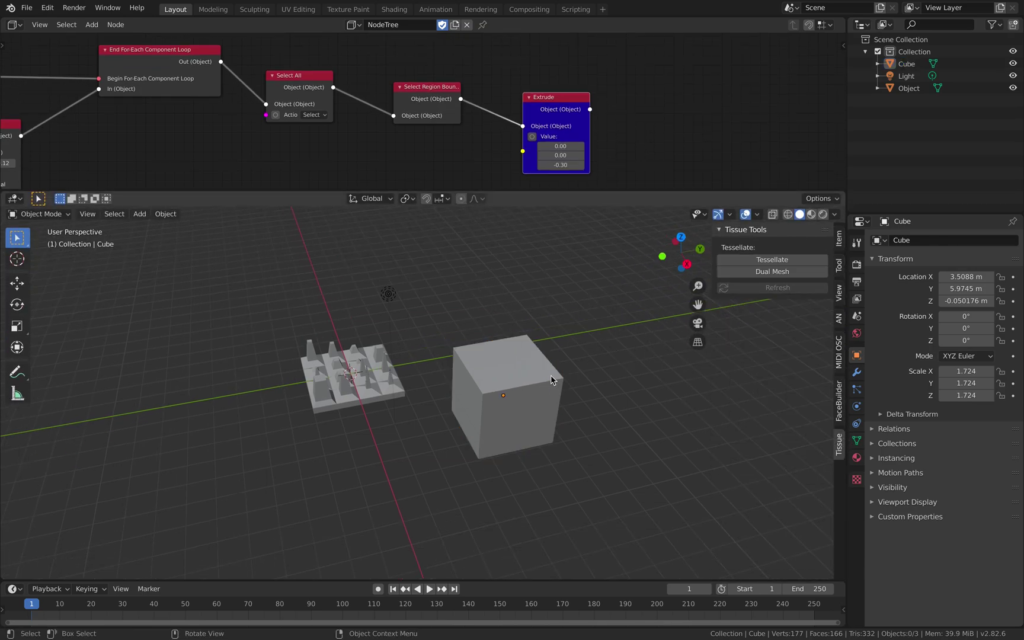
Step: Try to tessellate the spiked object using the cube as component with the default settings, and undo it
scroll(571, 334, up, 2)
shift+click(370, 340)
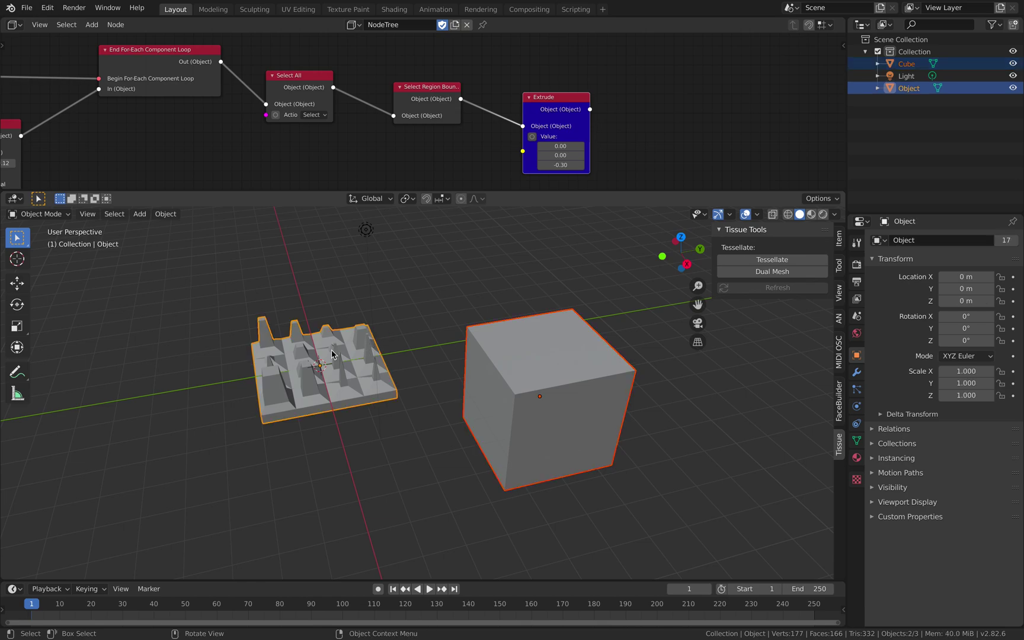
click(771, 261)
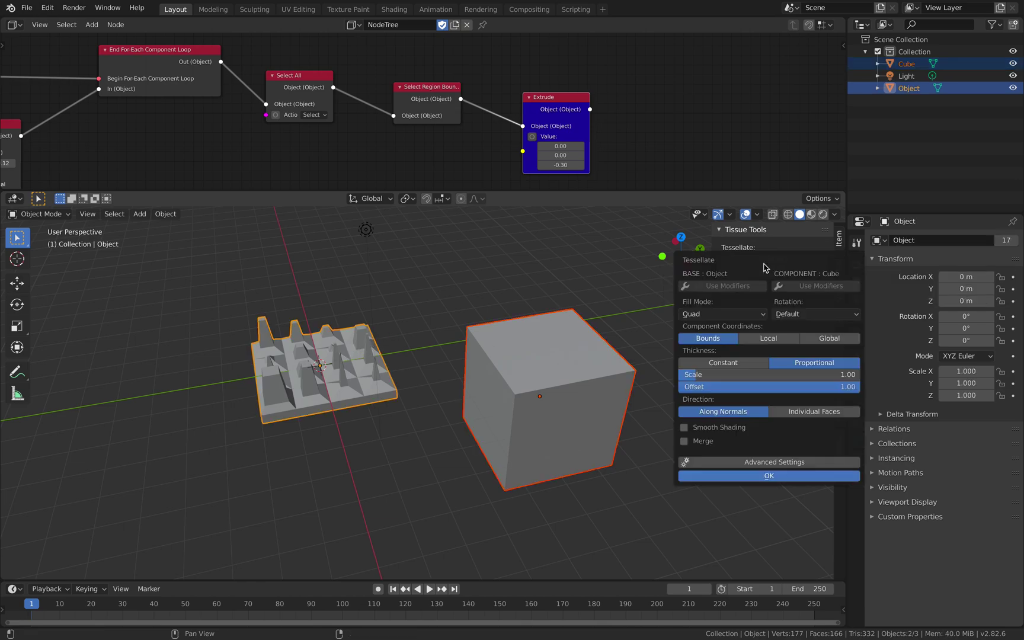
click(758, 476)
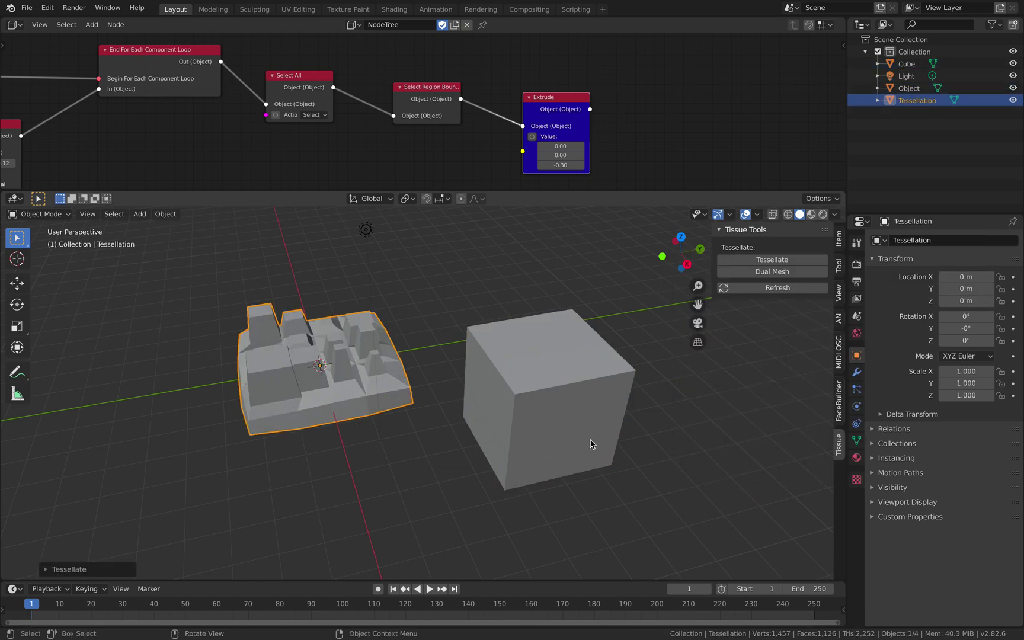
mouse_move(480, 411)
middle_down()
mouse_move(496, 450)
mouse_move(489, 418)
middle_up()
key(ctrl+z)
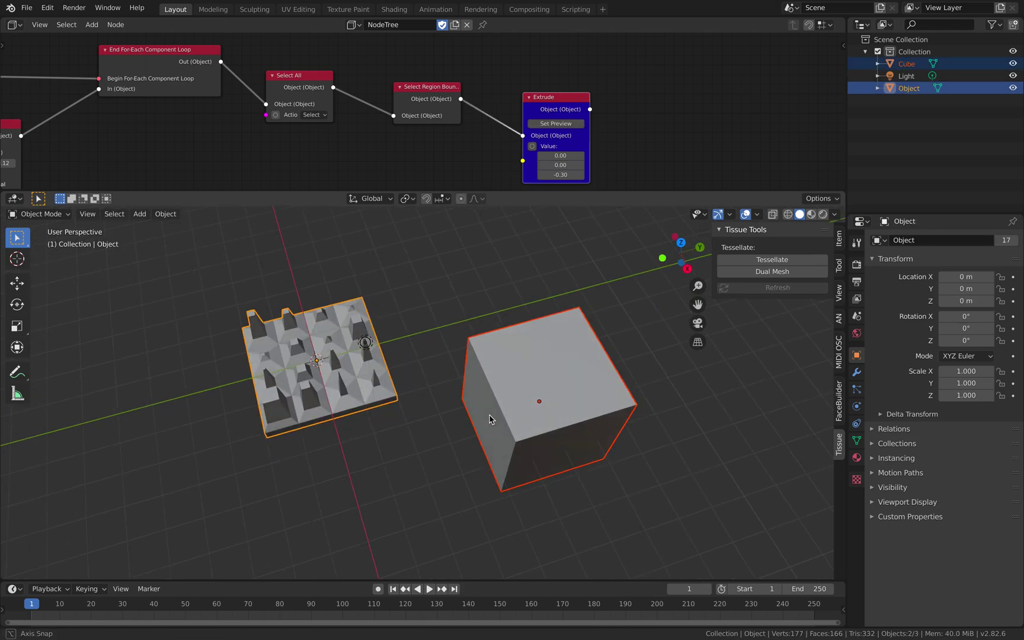
Step: Tessellate the cube using the spiked object as the component with the default settings
click(352, 356)
shift+click(531, 359)
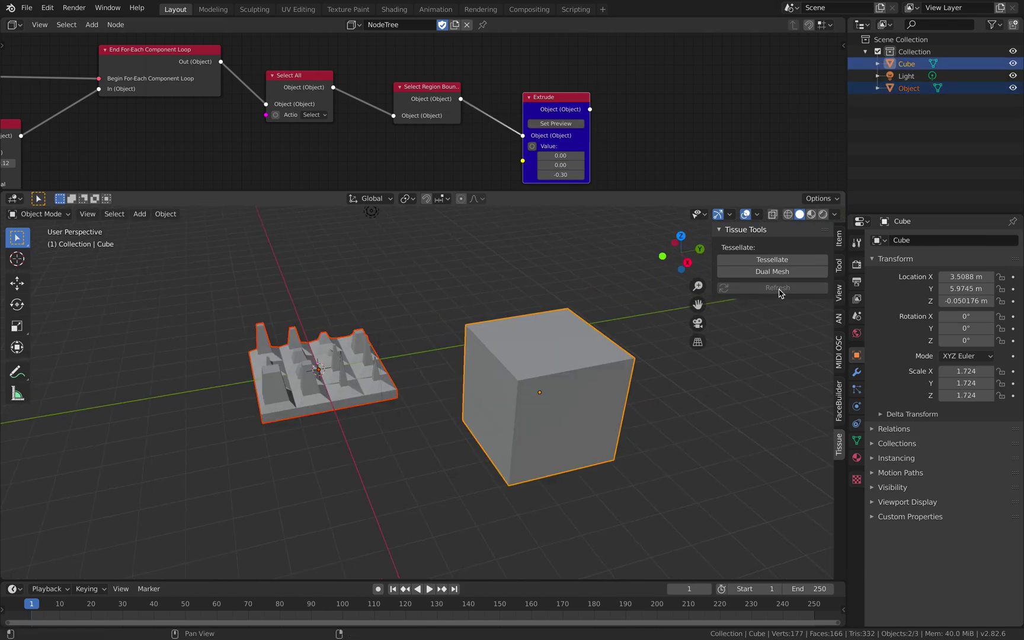
click(772, 259)
click(743, 479)
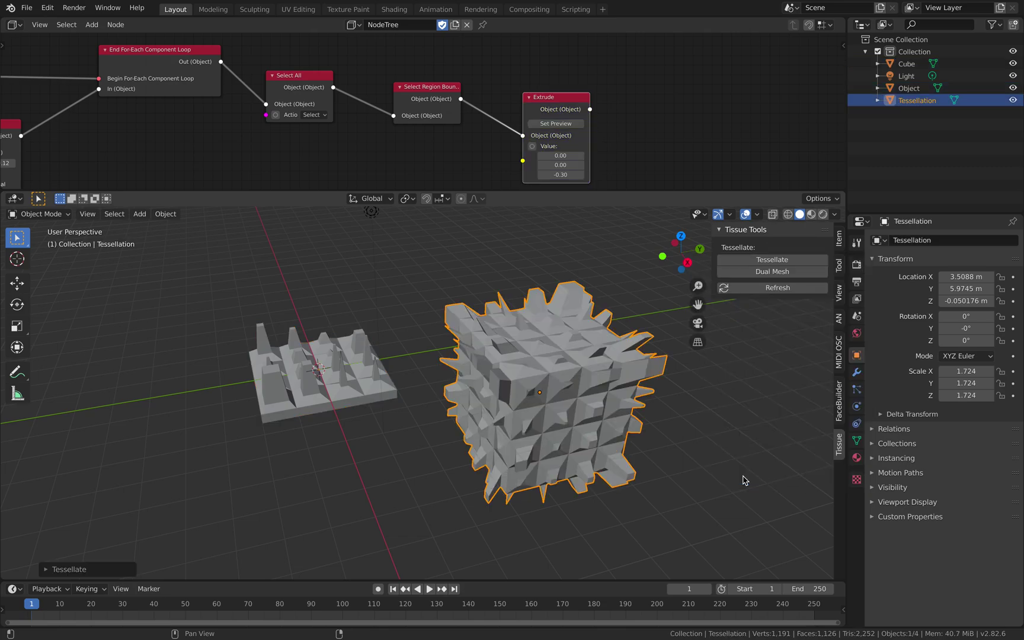
middle_drag(744, 479, 476, 419)
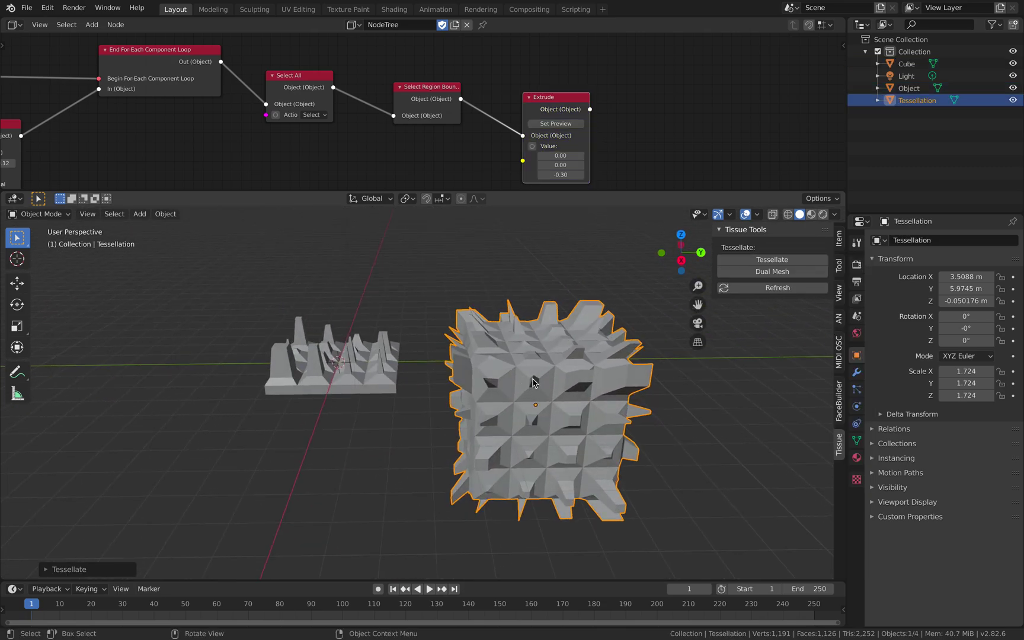
Step: View the tessellated cube from several sides and expand its Tessellate operator settings
middle_drag(533, 382, 384, 290)
scroll(435, 400, up, 2)
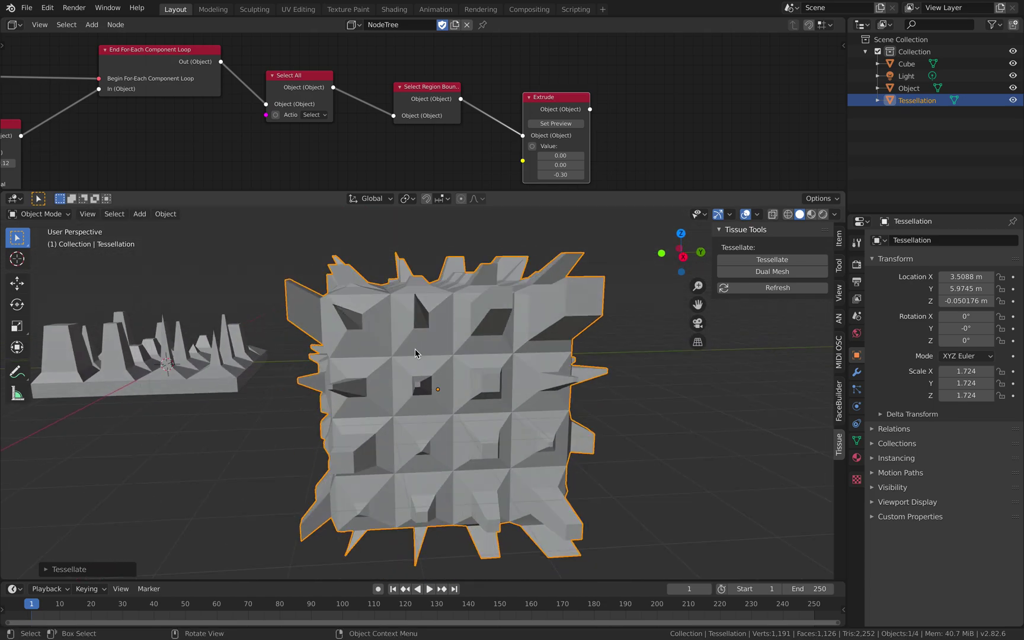
middle_drag(415, 350, 416, 389)
click(62, 569)
scroll(458, 348, down, 2)
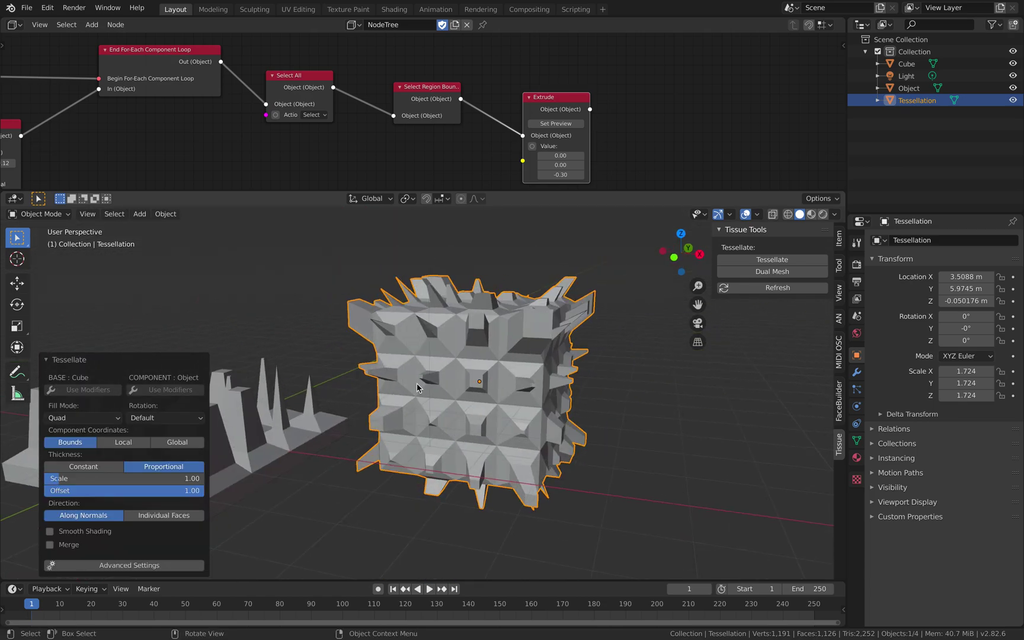
Step: Try Constant thickness and Local component coordinates on the tessellation, returning to Proportional thickness and Bounds coordinates
click(113, 471)
click(137, 472)
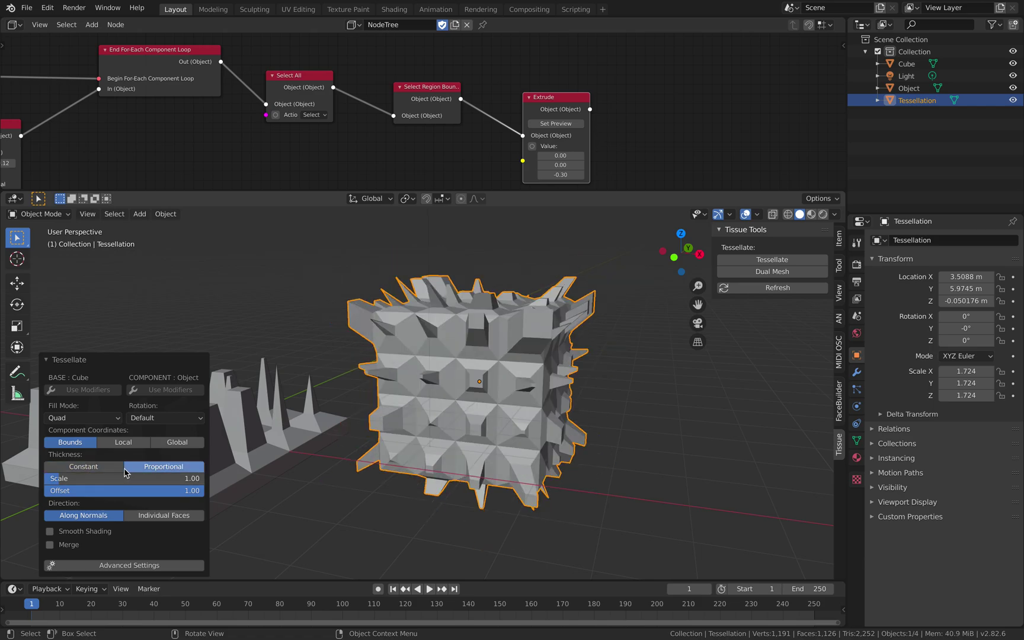
click(118, 468)
click(137, 470)
click(124, 443)
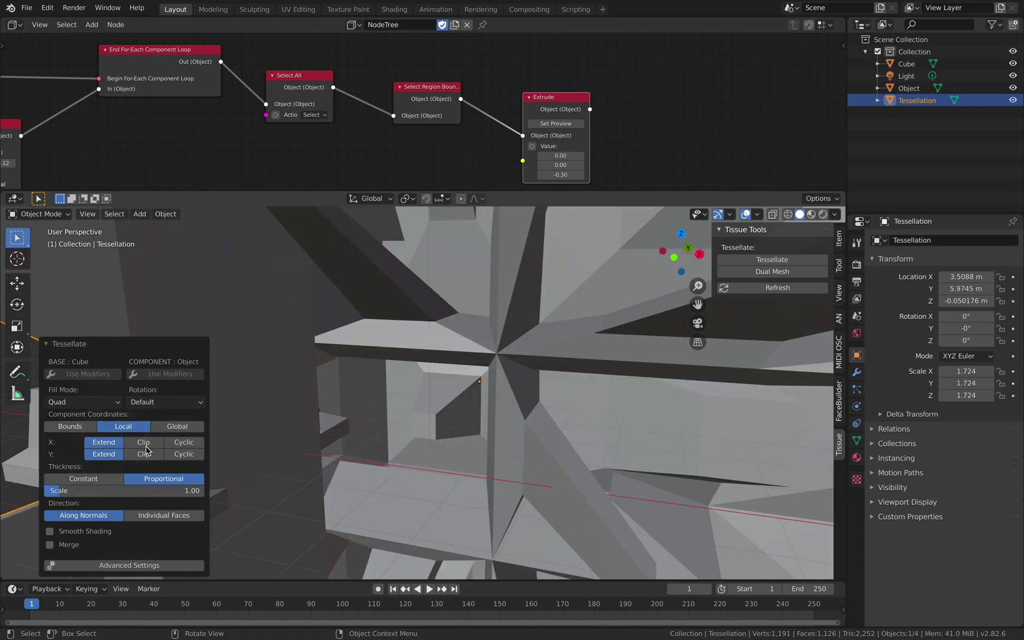
scroll(407, 448, down, 8)
scroll(393, 449, up, 2)
click(80, 427)
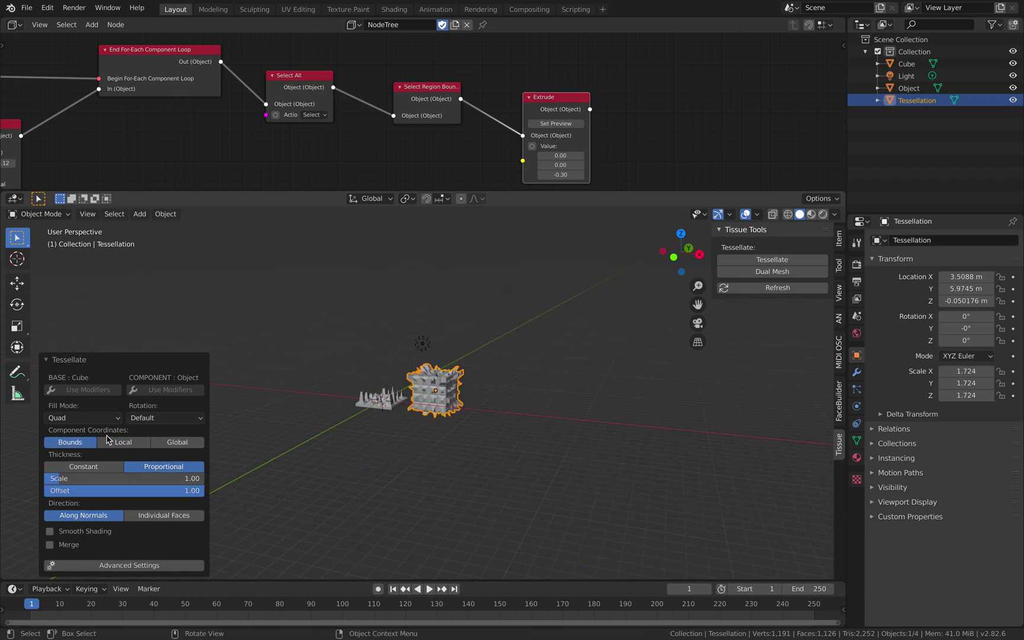
Step: Compare the two tessellation directions and set the direction to Individual Faces
click(135, 518)
scroll(393, 430, up, 9)
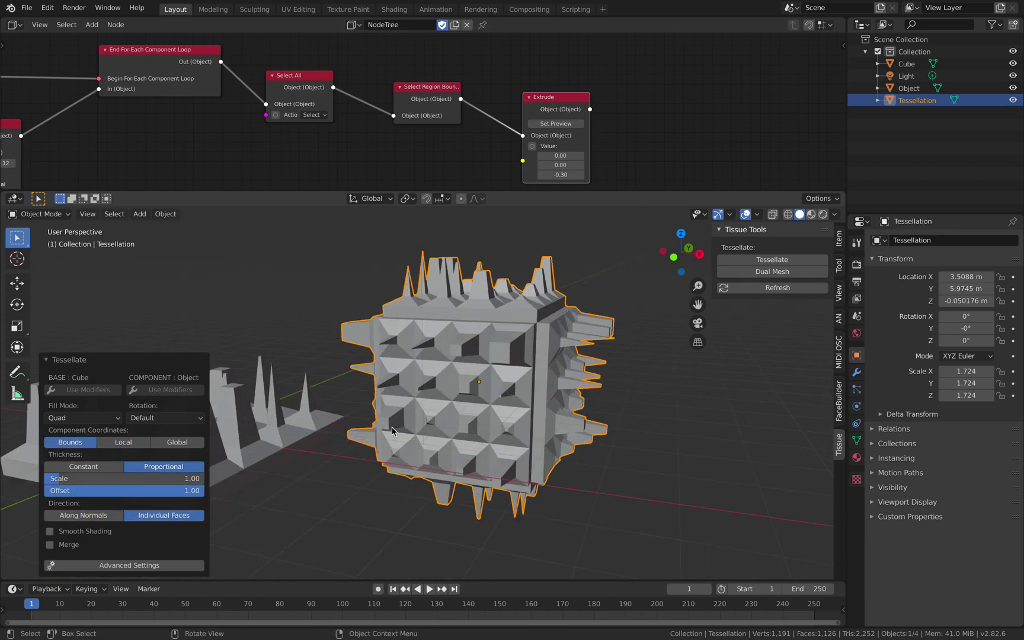
middle_drag(393, 430, 459, 427)
click(112, 520)
click(152, 520)
Step: Try Smooth Shading and Merge on the tessellation, turning each option off again
click(103, 535)
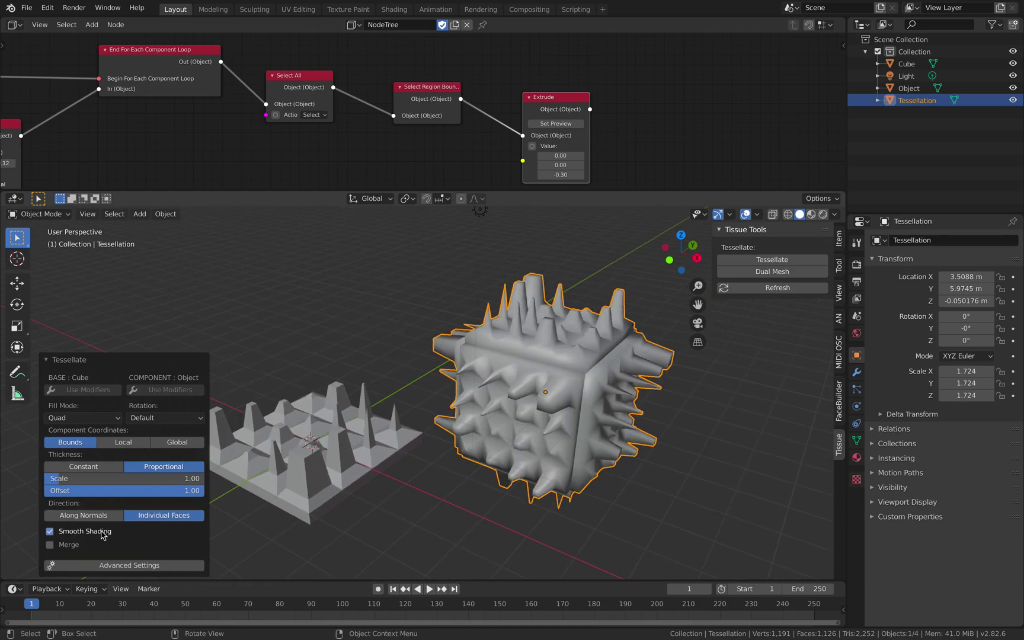
click(103, 536)
click(51, 544)
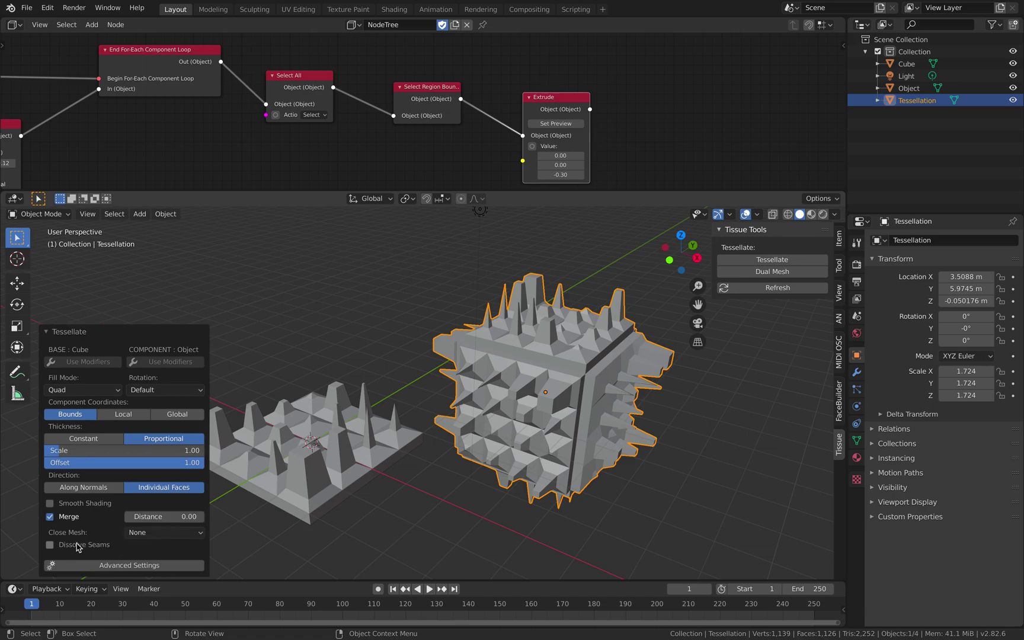
click(71, 518)
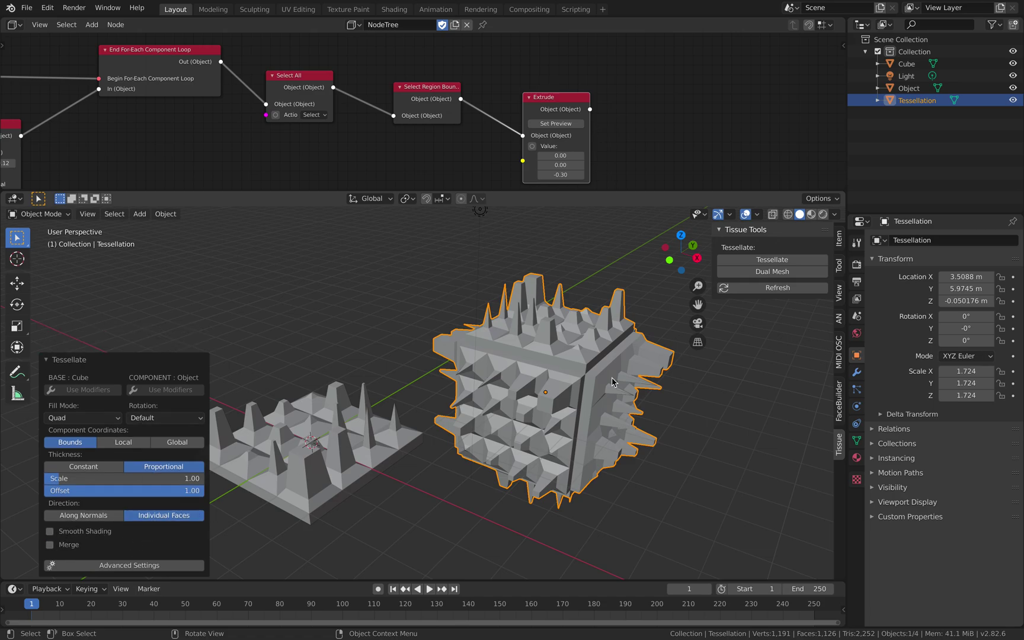
Step: Set the tessellation's thickness scale to about 2.10 and its offset to about 0.89
middle_drag(566, 349, 559, 344)
drag(120, 480, 79, 492)
middle_drag(607, 388, 536, 382)
scroll(477, 380, up, 2)
middle_drag(536, 383, 556, 382)
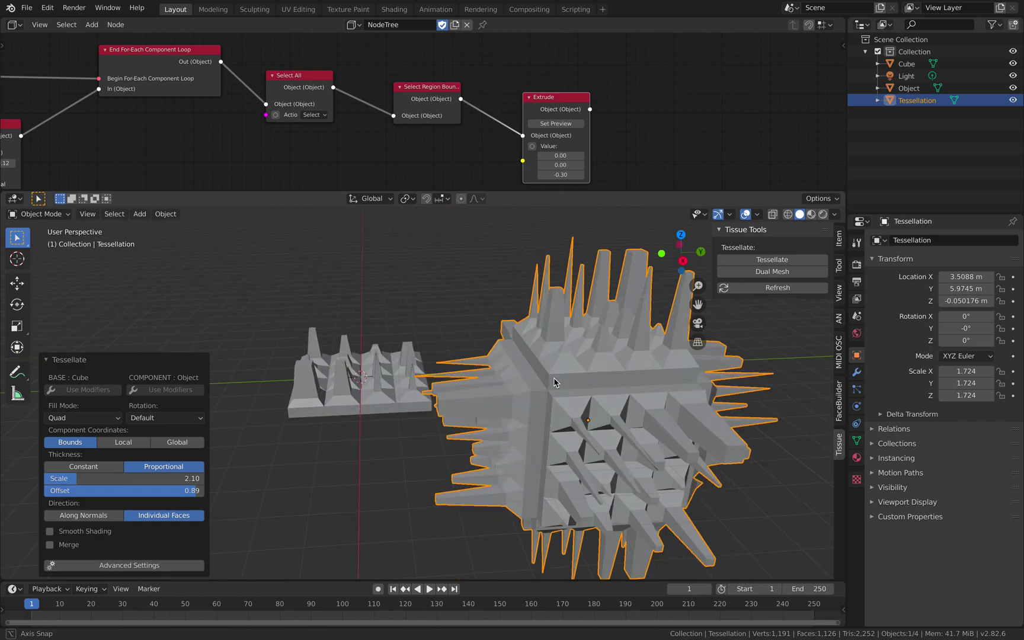
scroll(356, 140, down, 2)
Step: Enlarge the node editor and bring the whole node tree from the loop to the Extrude node into view
middle_drag(356, 140, 490, 142)
middle_drag(386, 113, 423, 106)
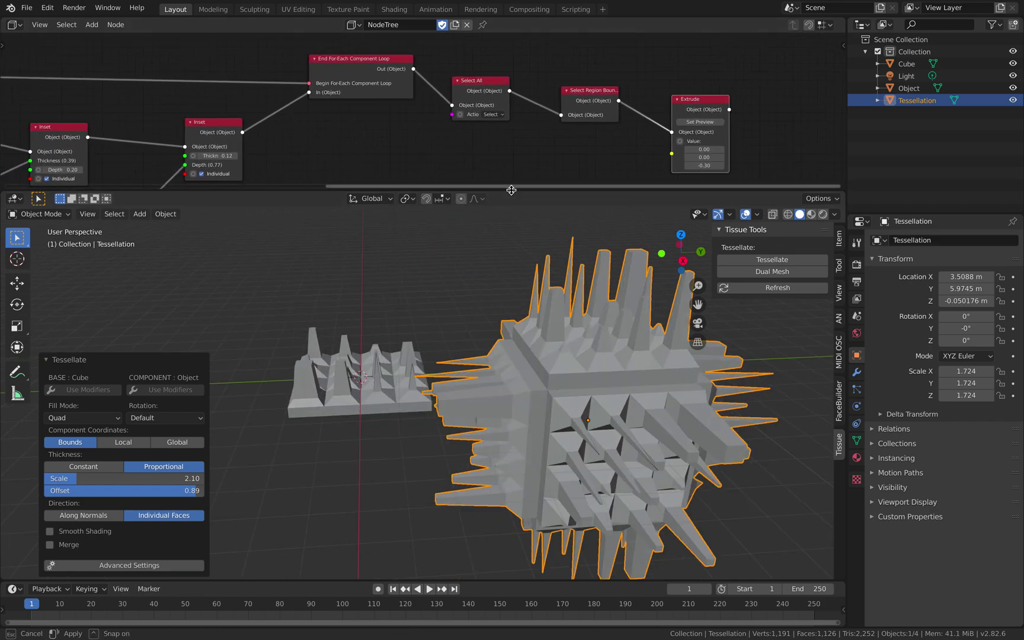
drag(511, 190, 513, 241)
scroll(474, 178, down, 4)
middle_drag(429, 175, 522, 153)
middle_drag(213, 105, 320, 91)
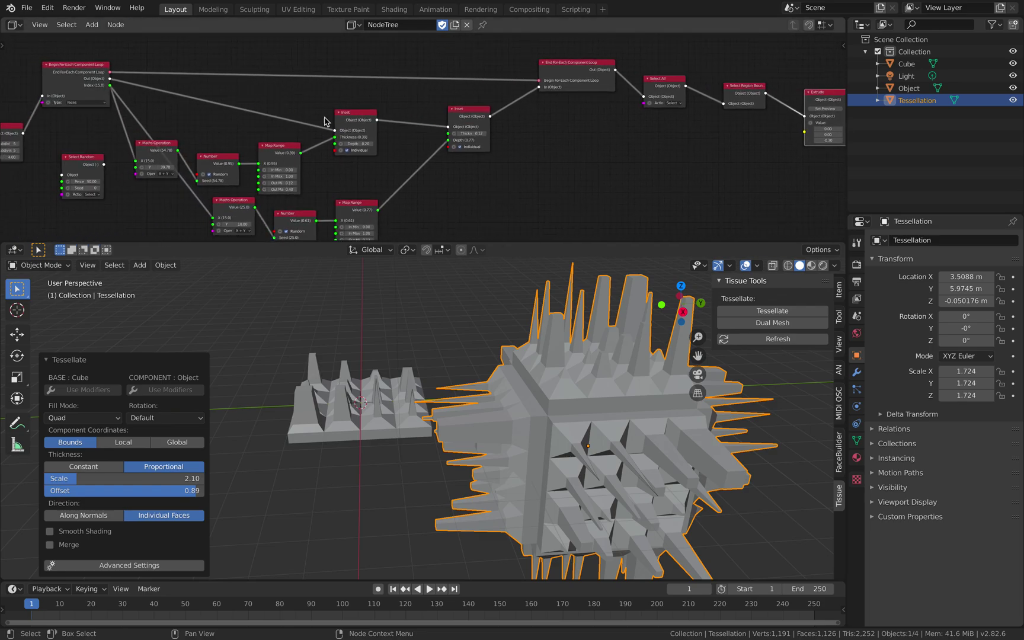
Step: Scale the tessellation down to about 1.02 and move it away from the base cube
middle_drag(422, 386, 449, 403)
middle_drag(331, 431, 510, 370)
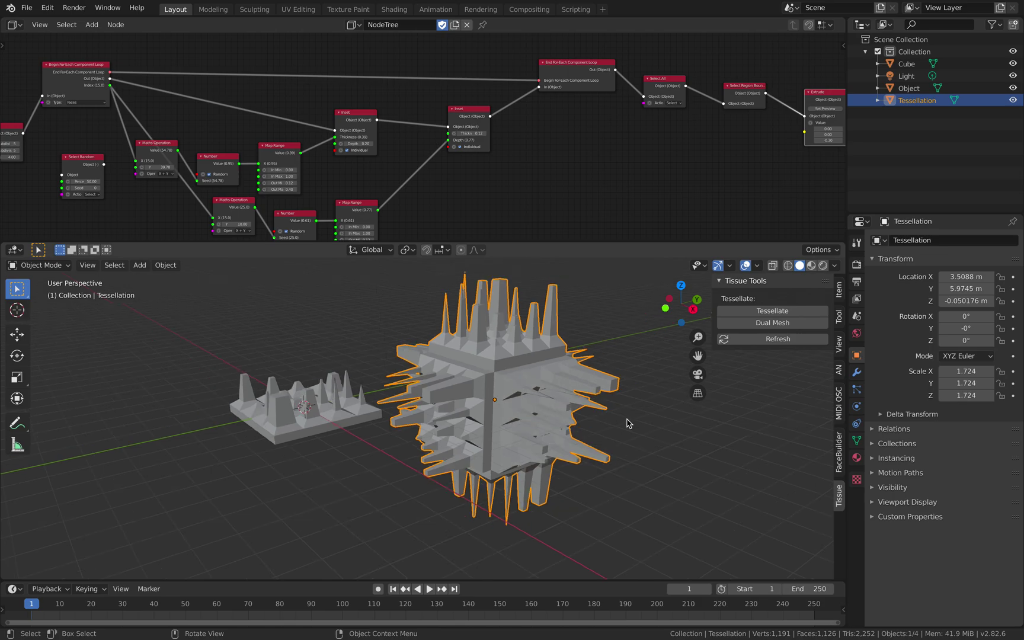
key(s)
click(570, 414)
key(g)
click(600, 398)
Step: Delete the base cube that the tessellation was made from
click(550, 389)
key(x)
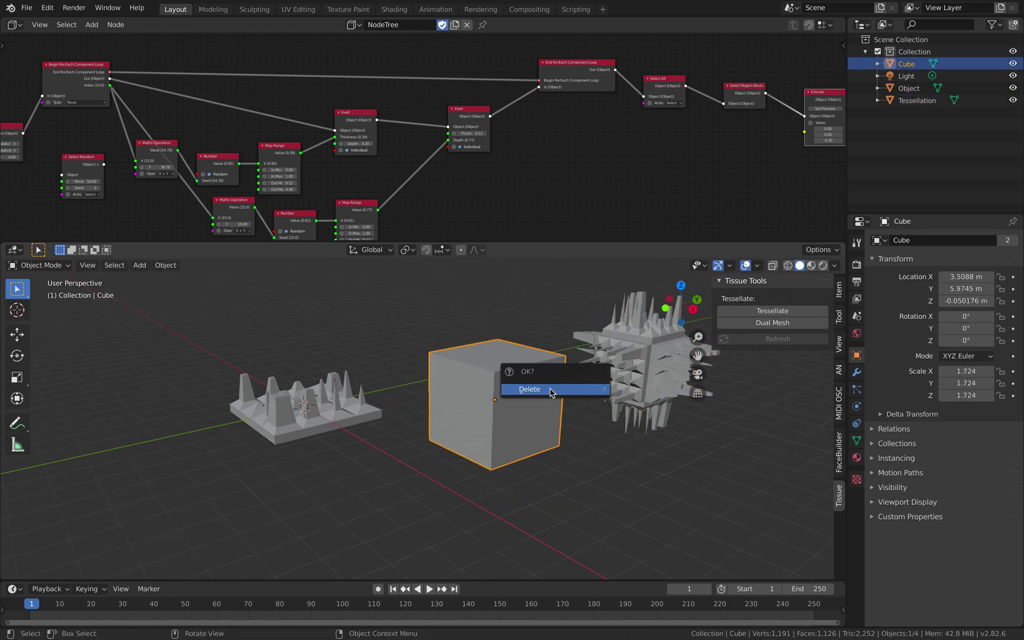
click(551, 390)
shift+middle_drag(553, 390, 519, 404)
Step: Move the tessellation nearer the generated object and give it a level 2 subdivision with smooth surfaces
click(645, 370)
key(g)
click(521, 368)
scroll(521, 368, up, 3)
scroll(522, 375, down, 2)
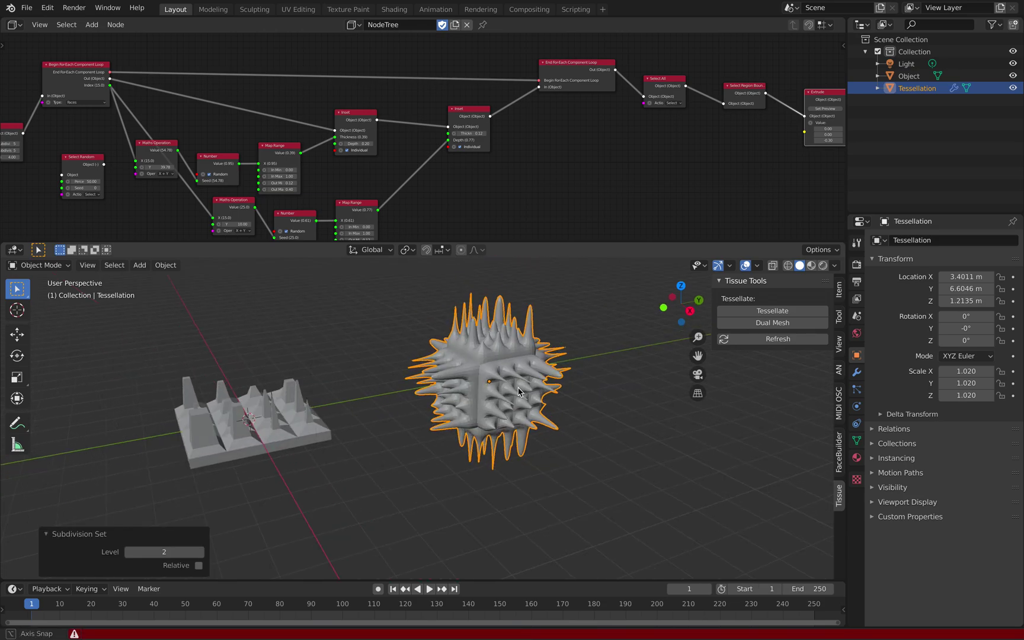
scroll(518, 391, up, 2)
middle_drag(518, 391, 494, 392)
right_click(508, 362)
click(506, 358)
Step: Delete the tessellated object, keeping only the node-generated object and the light
key(alt+a)
click(375, 392)
key(Delete)
click(442, 389)
Step: Set the preview on the Extrude node and inspect the generated object's extruded boundary from below
middle_drag(775, 156, 494, 185)
click(548, 137)
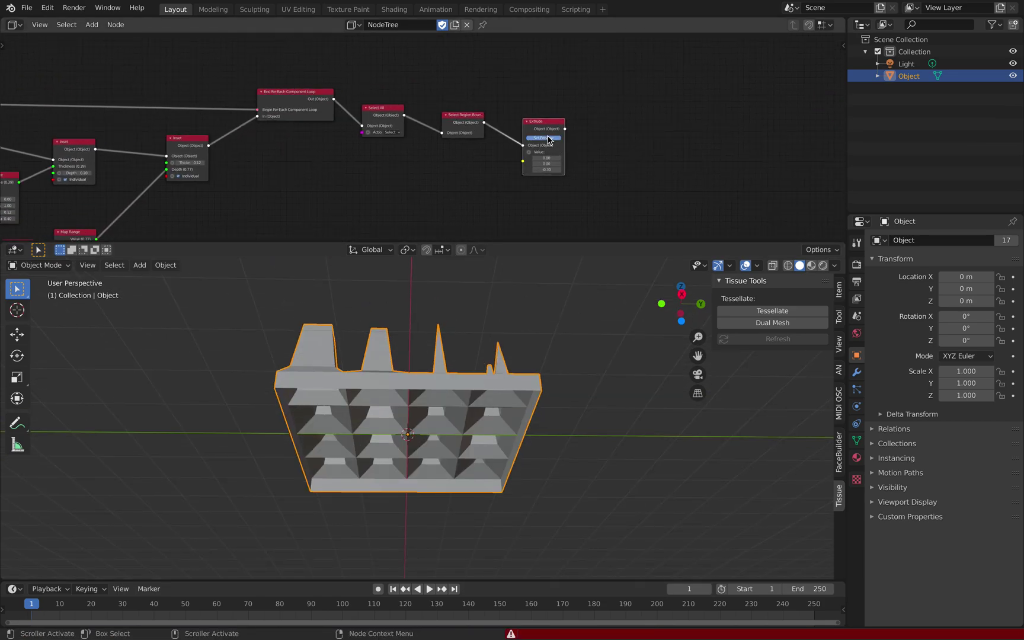
middle_drag(522, 457, 589, 465)
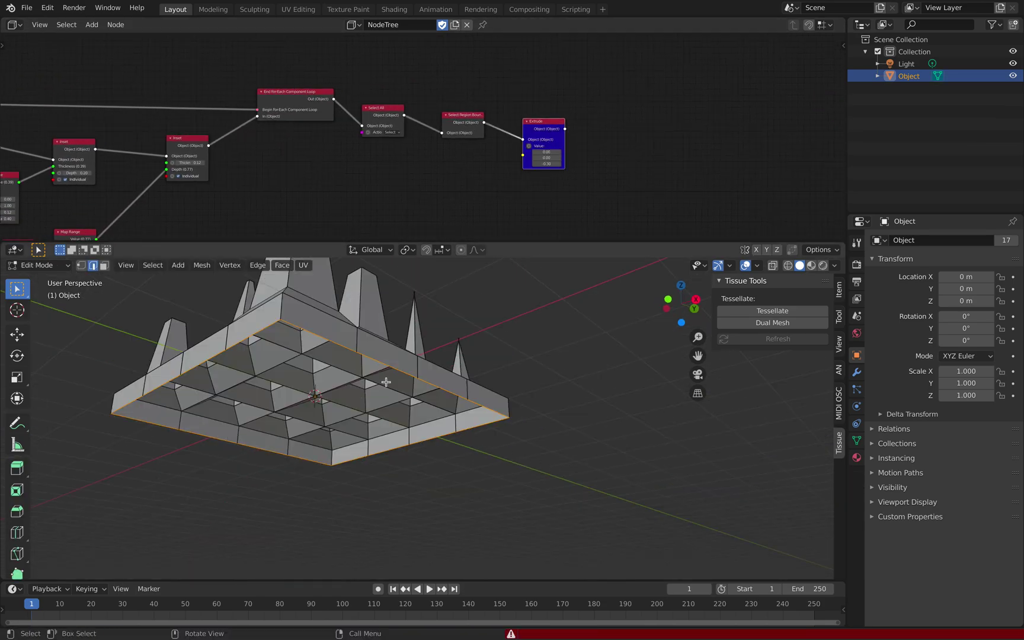
middle_drag(387, 381, 381, 416)
scroll(422, 138, up, 2)
drag(611, 172, 591, 169)
Step: Check the generated mesh's normals with the Face Orientation overlay, and switch the overlay off again
click(757, 265)
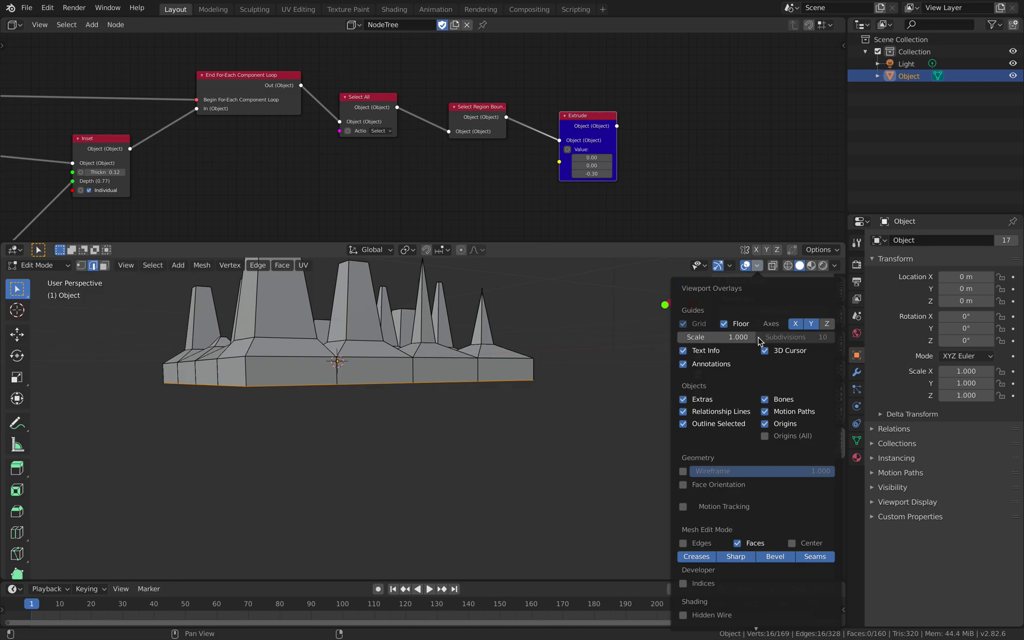
click(684, 485)
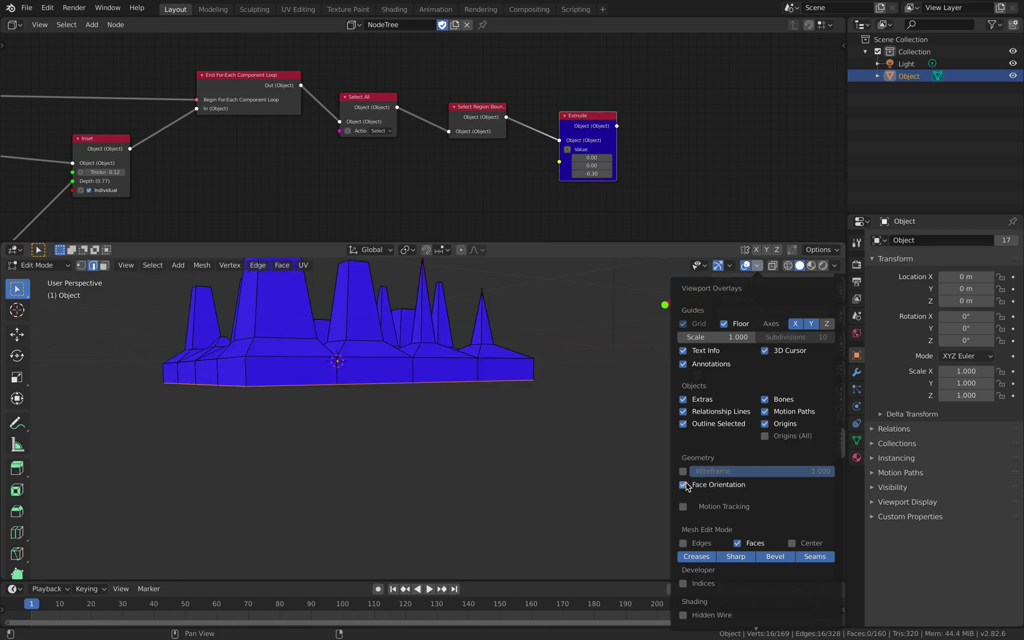
middle_drag(581, 451, 521, 450)
click(758, 265)
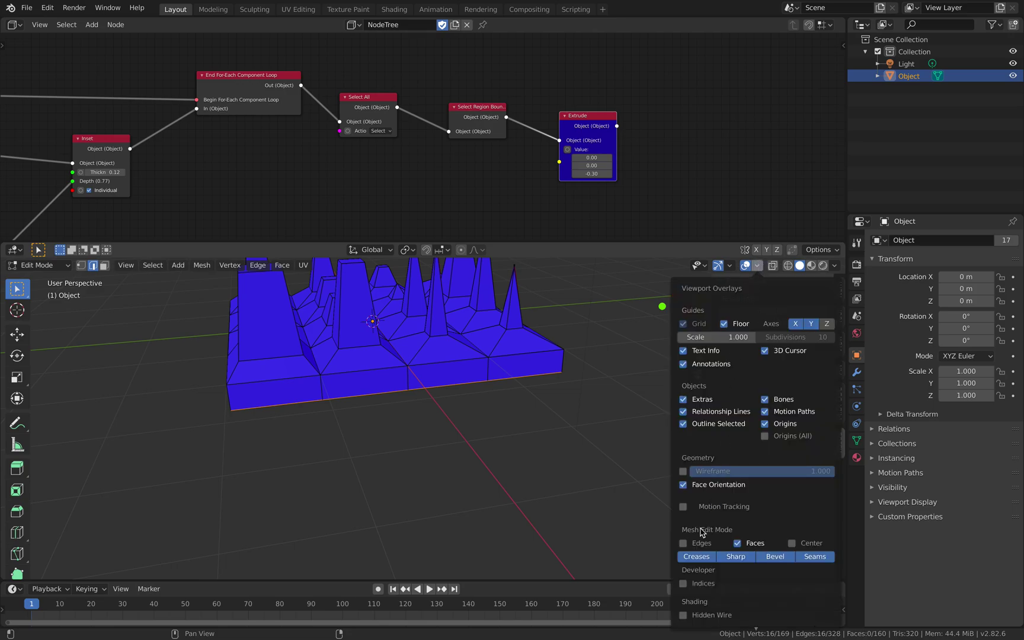
click(684, 485)
middle_drag(652, 486, 524, 451)
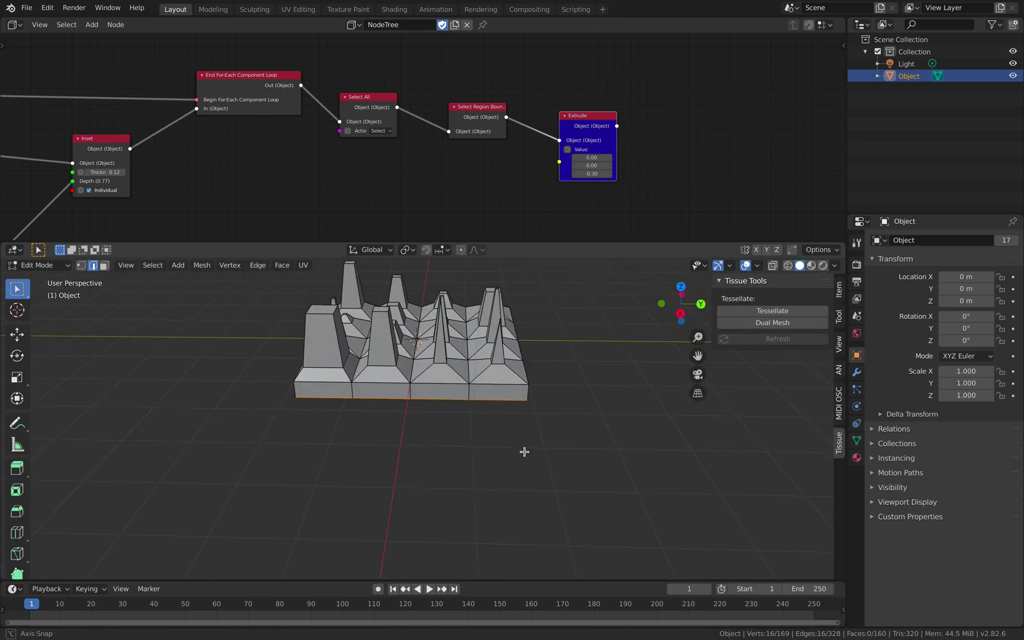
Step: Spread the Grid and Begin For-Each Component Loop nodes apart to make room at the start of the tree
middle_drag(291, 168, 784, 133)
middle_drag(290, 127, 549, 146)
scroll(409, 119, down, 2)
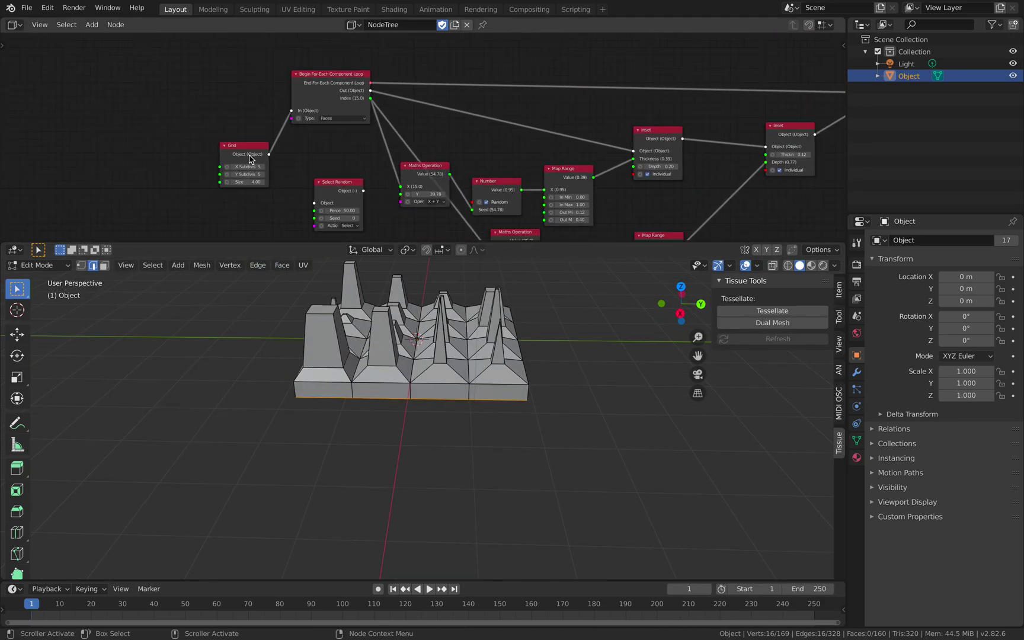
drag(242, 150, 139, 132)
drag(317, 76, 249, 78)
middle_drag(293, 92, 352, 97)
scroll(393, 201, up, 2)
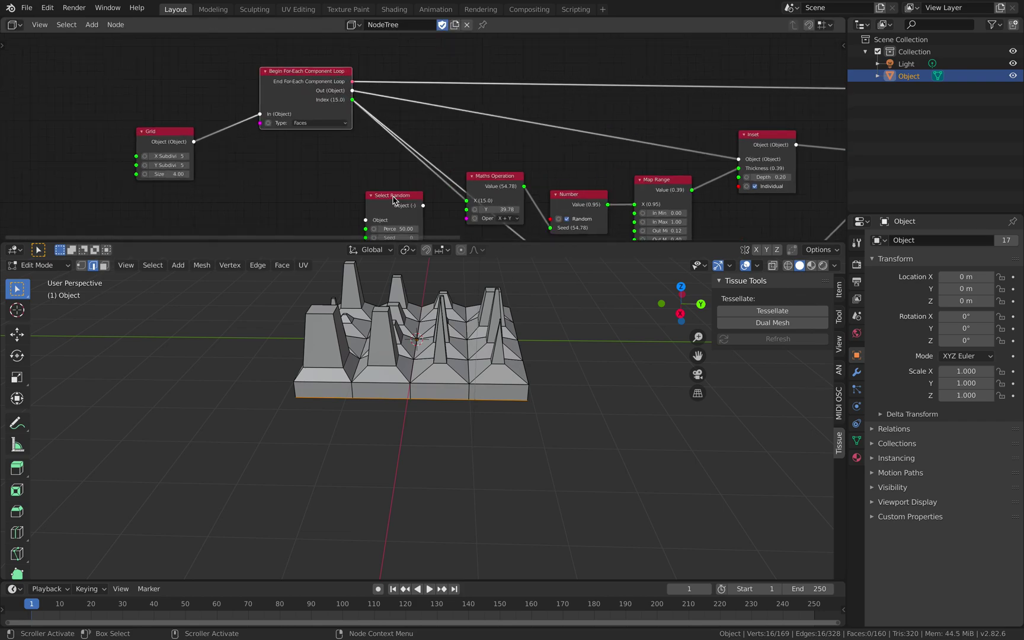
Step: Place the unconnected Select Random node below the loop's start node, save the file and tidy the neighbouring nodes
drag(393, 199, 306, 154)
key(ctrl+s)
drag(306, 85, 280, 102)
drag(300, 154, 278, 172)
drag(180, 131, 139, 144)
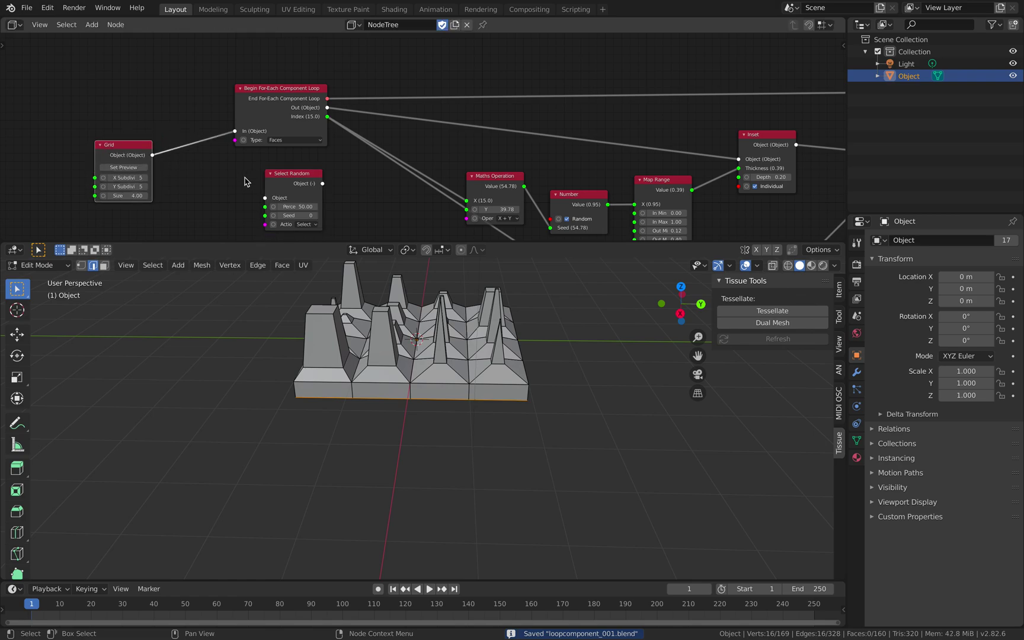
Step: Insert the Select Random node between Grid and Begin For-Each Component Loop and set its selection type to faces
drag(279, 178, 198, 121)
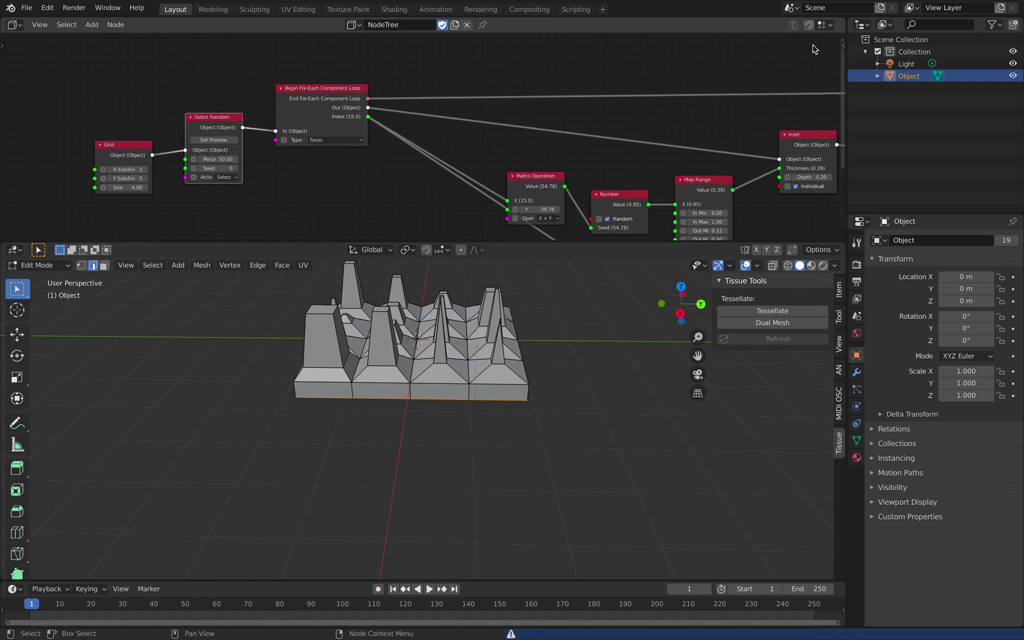
click(842, 45)
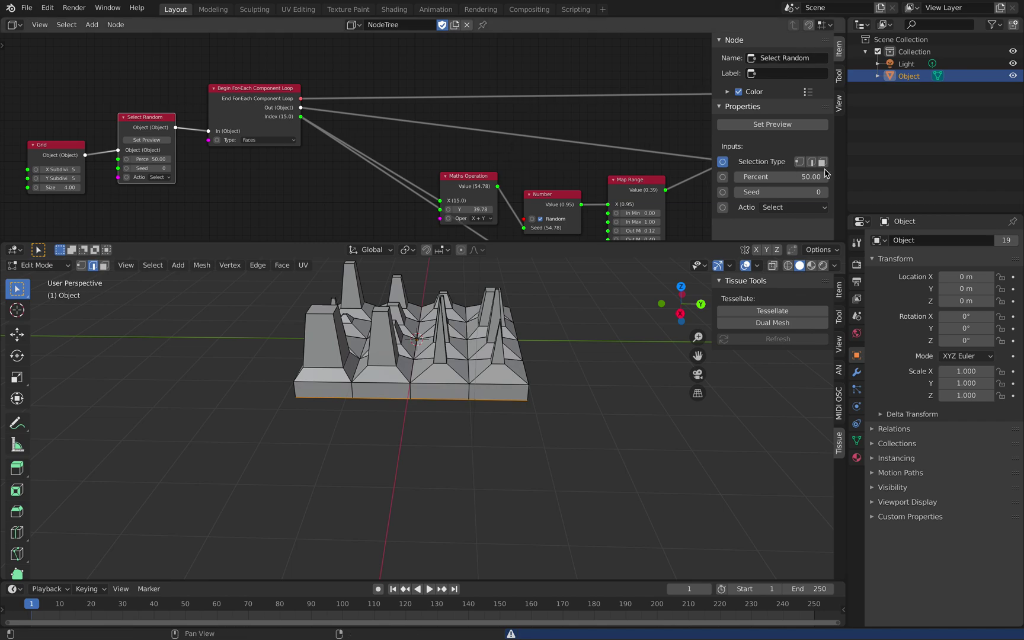
scroll(507, 119, down, 2)
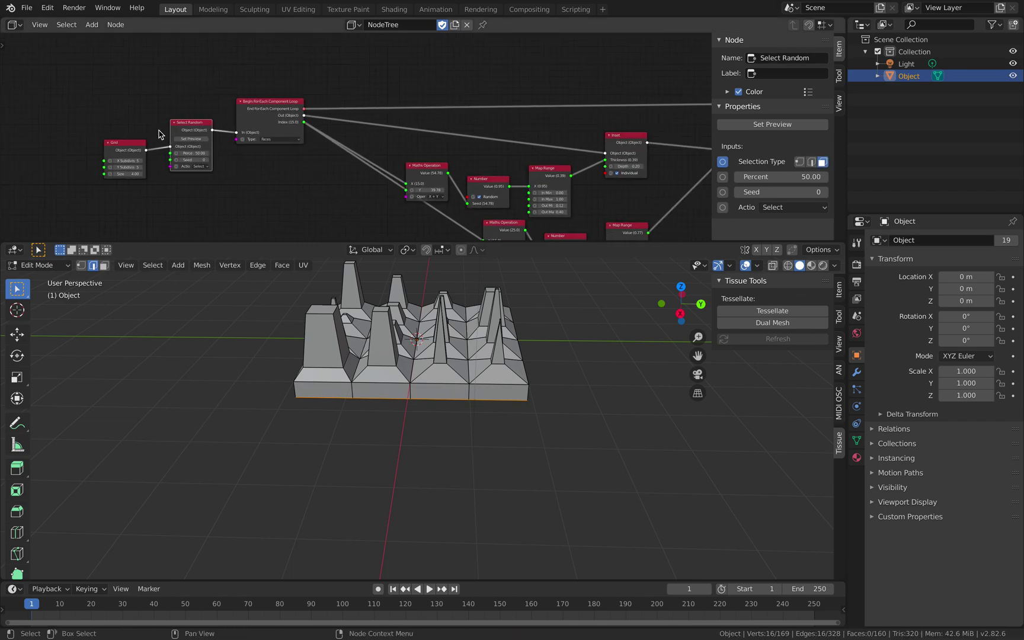
drag(181, 125, 165, 123)
Step: Preview the Select Region Boundary node's output and put the preview back on the Extrude node
middle_drag(410, 112, 198, 121)
click(642, 129)
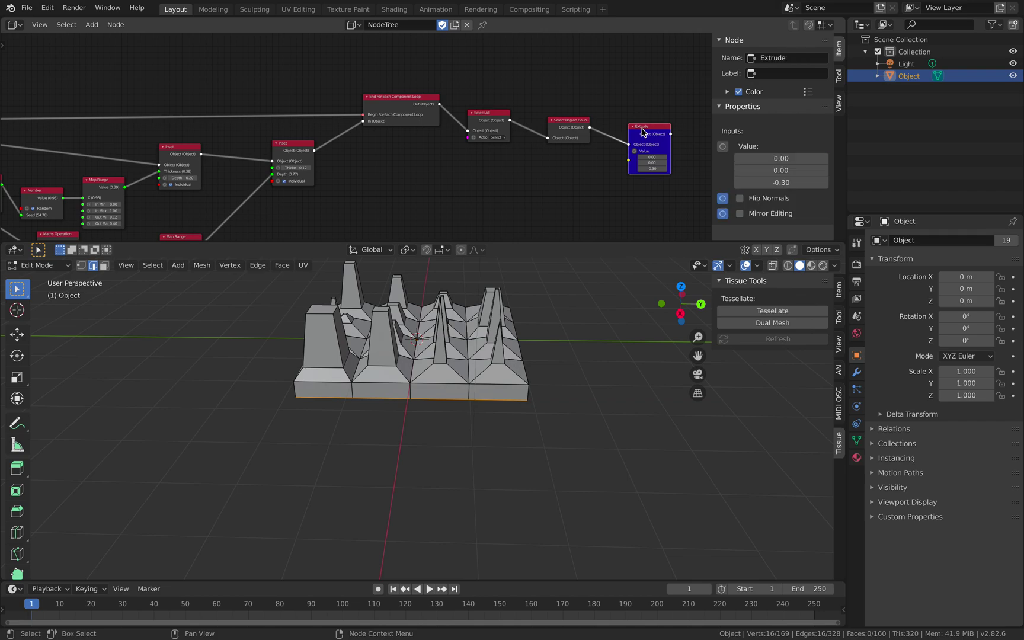
click(580, 124)
drag(628, 144, 618, 137)
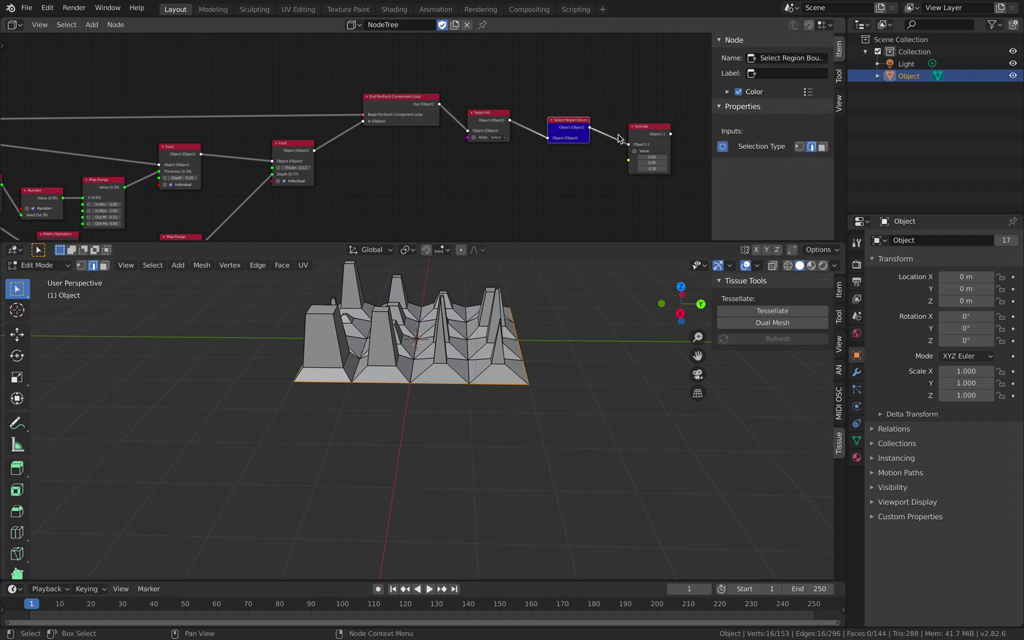
click(645, 127)
click(649, 144)
Step: Review the preview result and slightly reposition the Begin For-Each Component Loop and Select Random nodes
middle_drag(117, 126, 376, 121)
middle_drag(259, 102, 377, 110)
scroll(377, 110, up, 2)
middle_drag(203, 121, 278, 127)
drag(253, 120, 249, 114)
scroll(238, 107, up, 2)
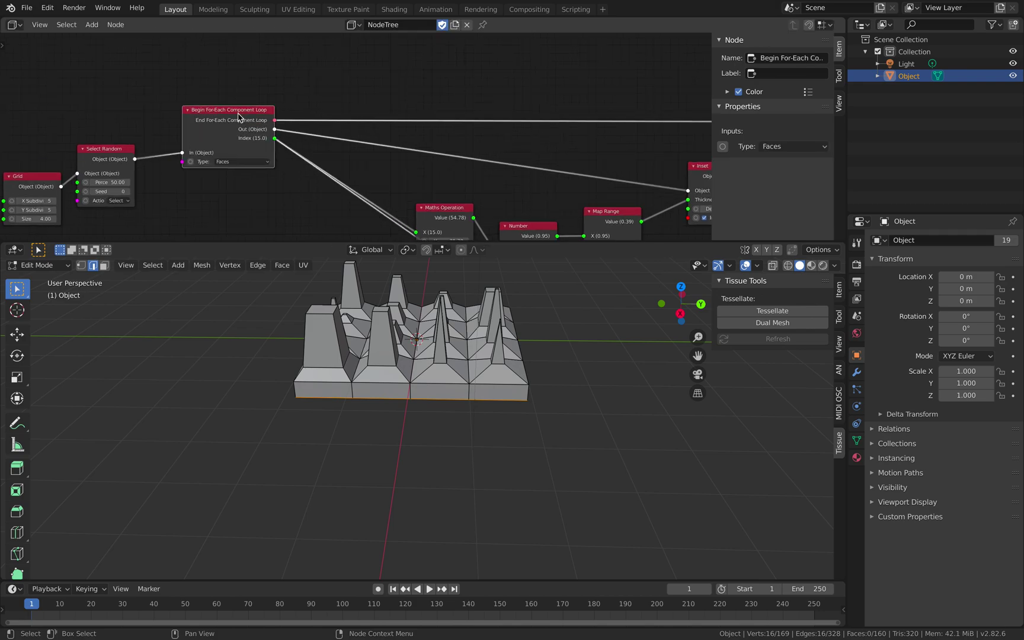
middle_drag(403, 362, 418, 406)
middle_drag(155, 183, 361, 151)
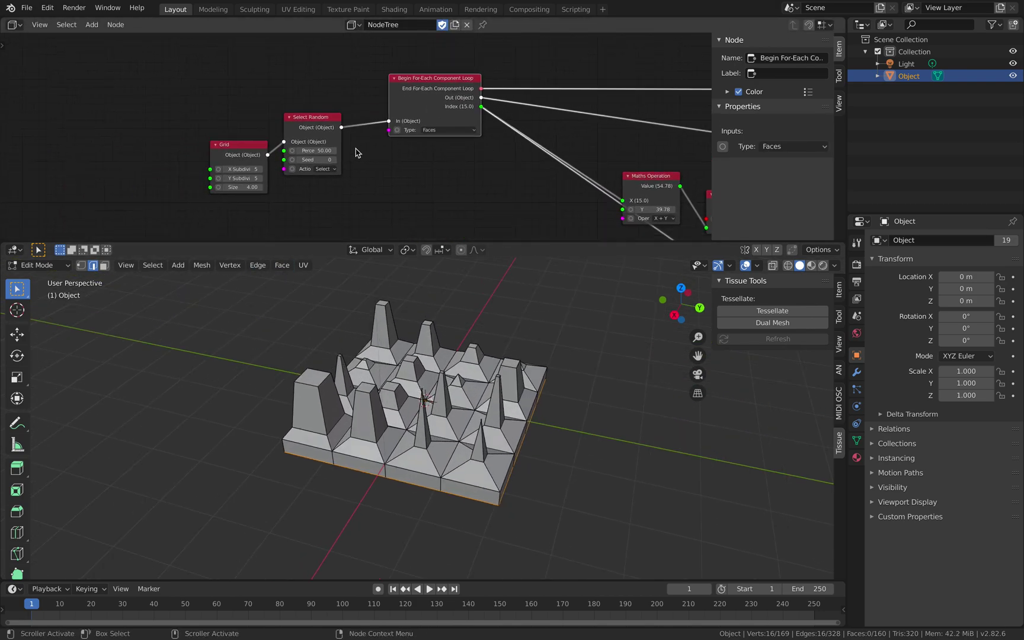
drag(312, 127, 331, 113)
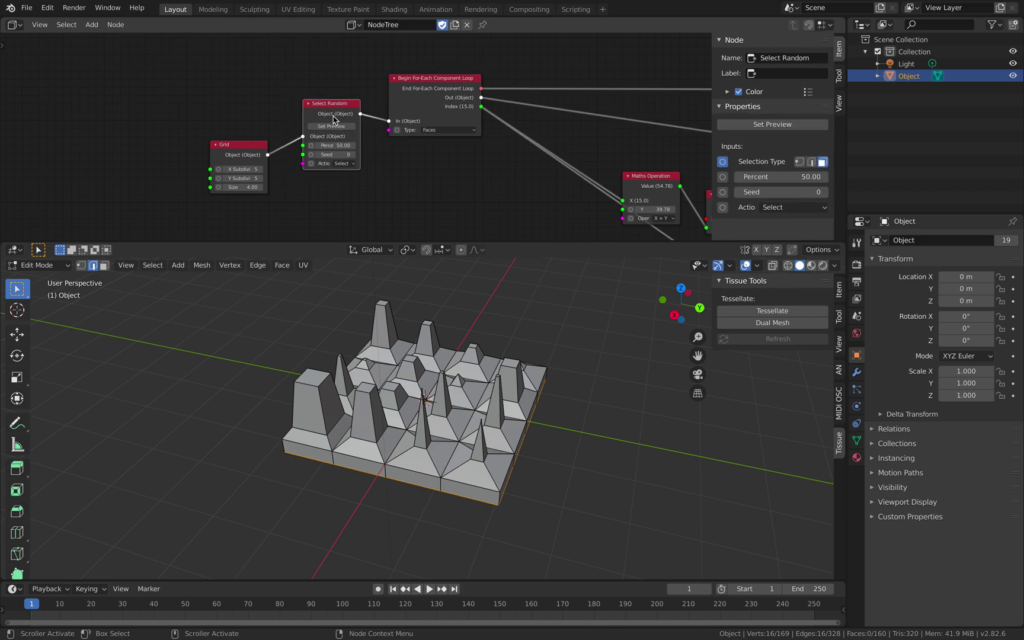
middle_drag(325, 129, 235, 145)
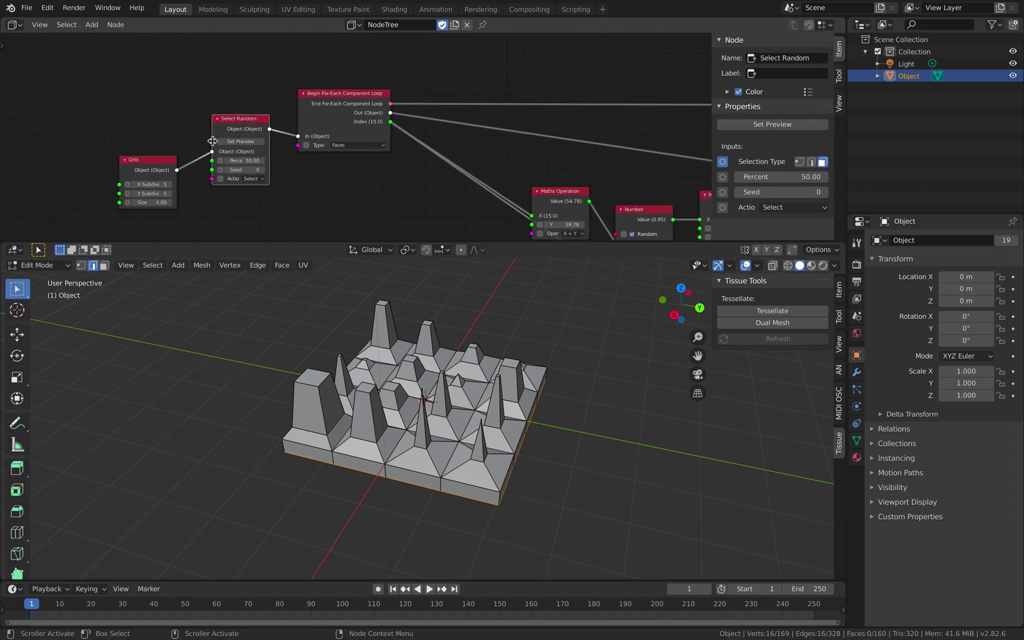
Step: Detach the Select Random node from the link between Grid and the loop and move it away
click(166, 166)
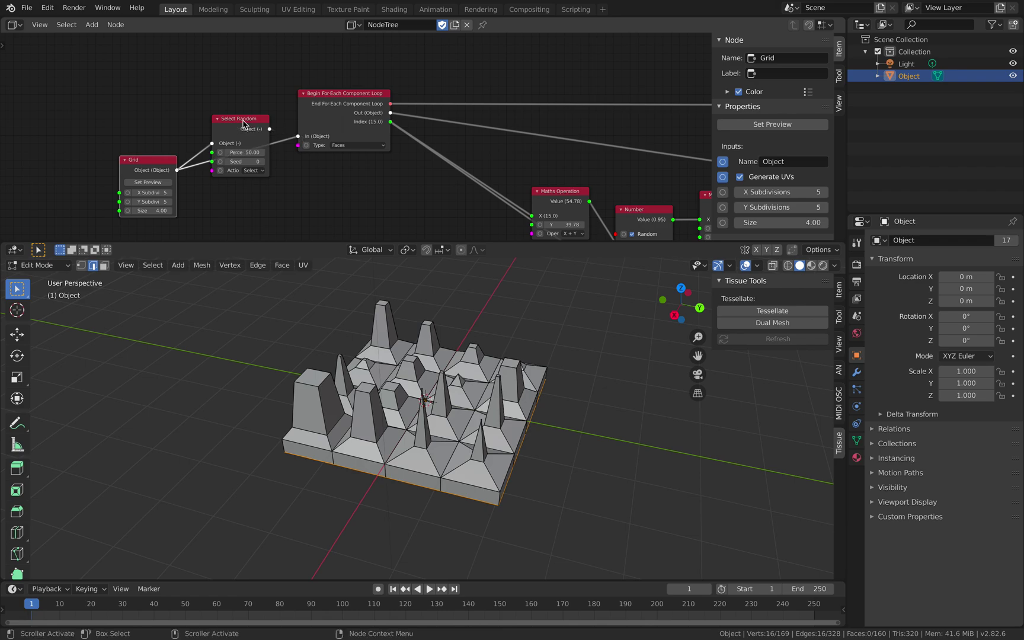
drag(255, 120, 358, 174)
middle_drag(341, 175, 231, 171)
alt+drag(229, 171, 502, 120)
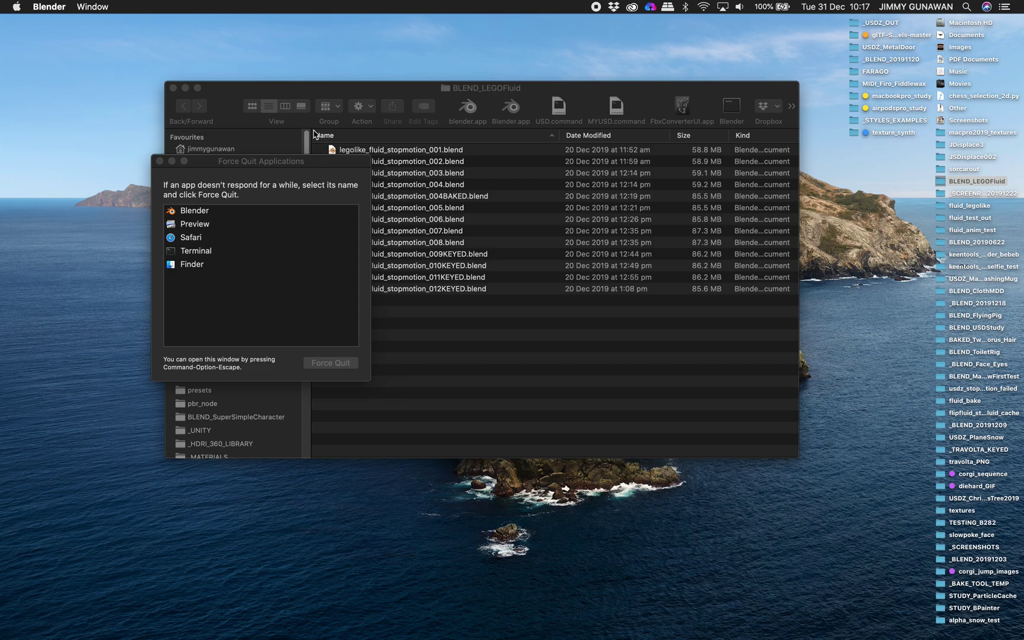
Step: Close the Force Quit window and reopen the recent file loopcomponent_001.blend
click(280, 93)
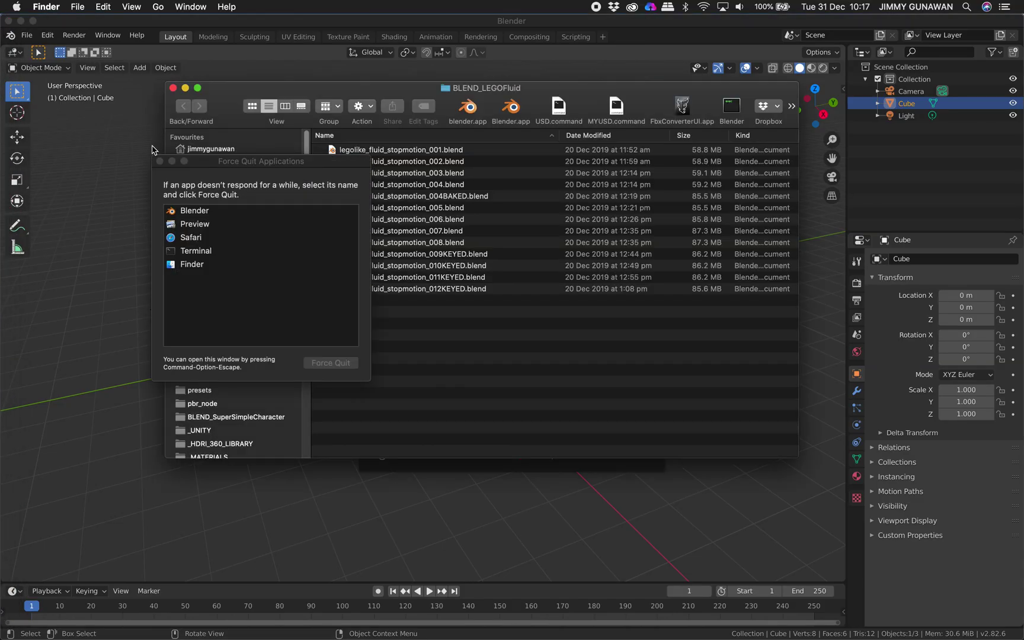
click(146, 144)
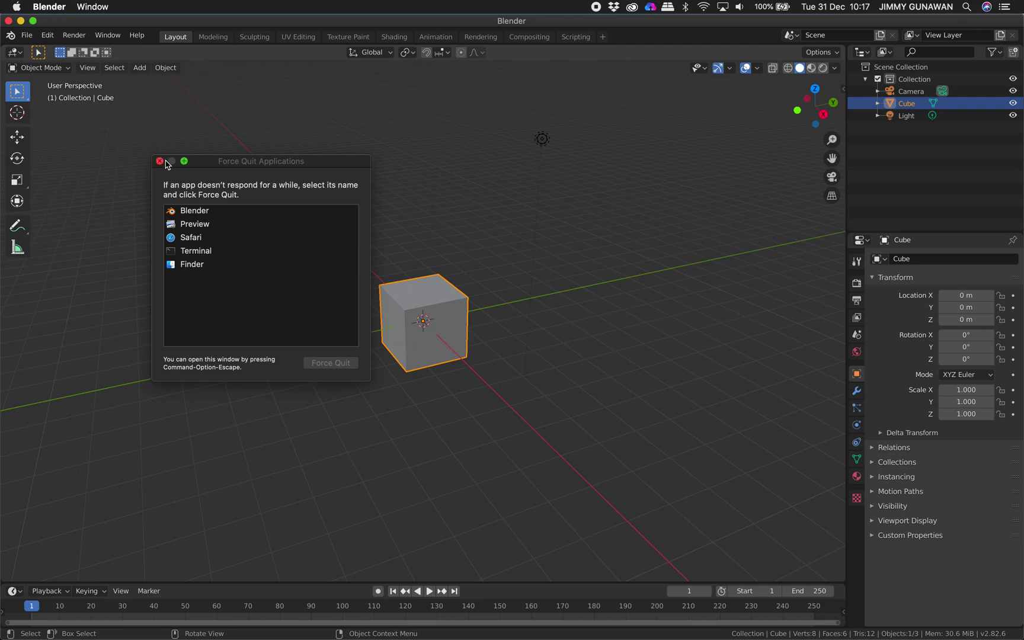
click(160, 161)
click(27, 35)
mouse_move(65, 74)
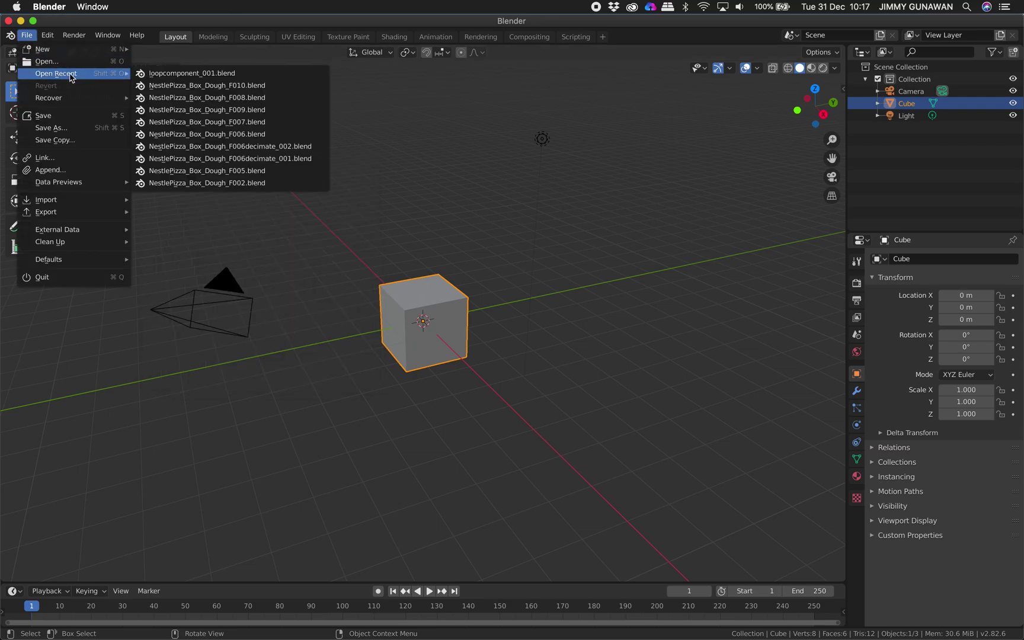
click(155, 74)
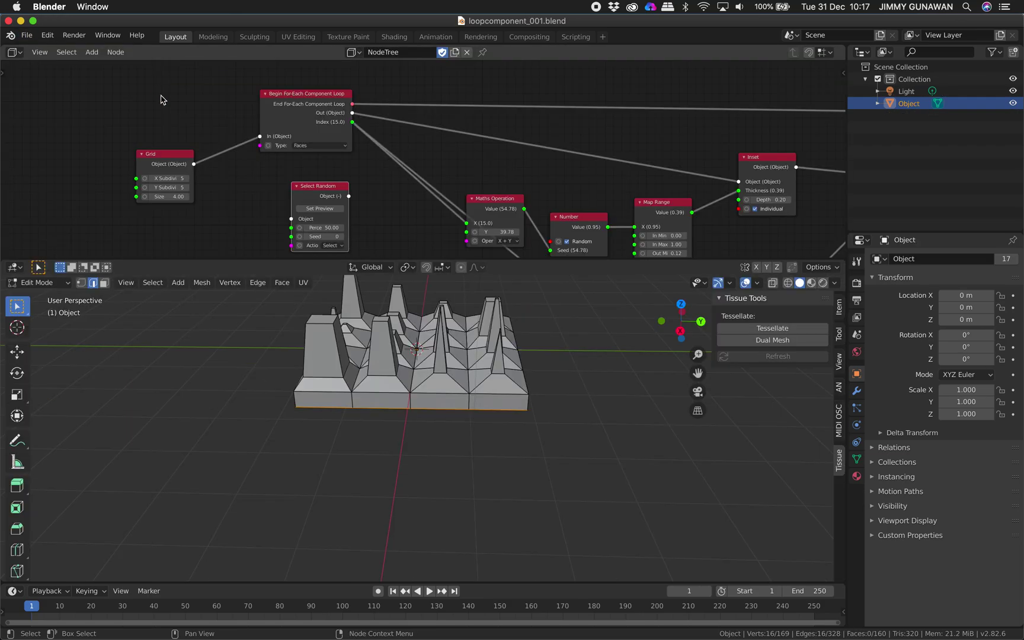
Step: Save the file as an incremented copy named loopcomponent_002.blend
click(27, 35)
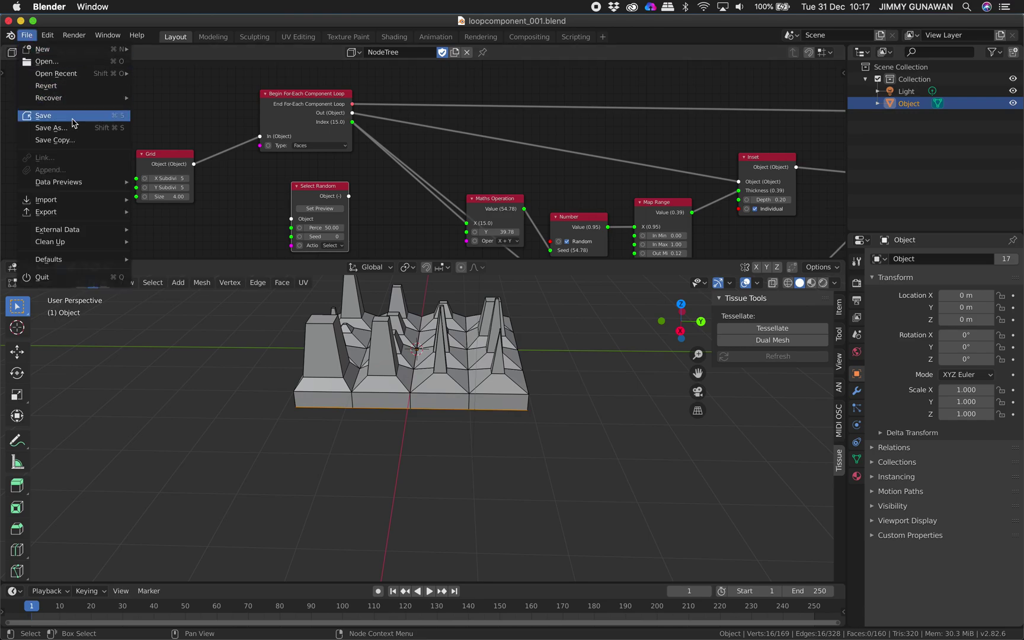
click(45, 125)
click(639, 547)
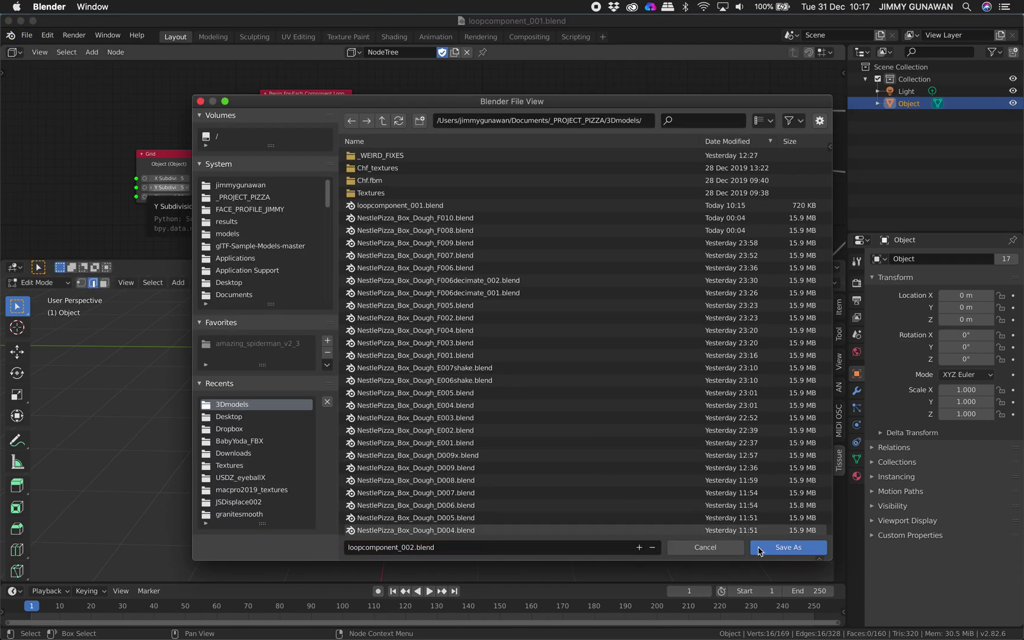
click(789, 547)
Step: Detach the Begin and End For-Each Component Loop nodes from the tree and move the Grid node aside
middle_drag(605, 202, 578, 193)
drag(250, 104, 236, 104)
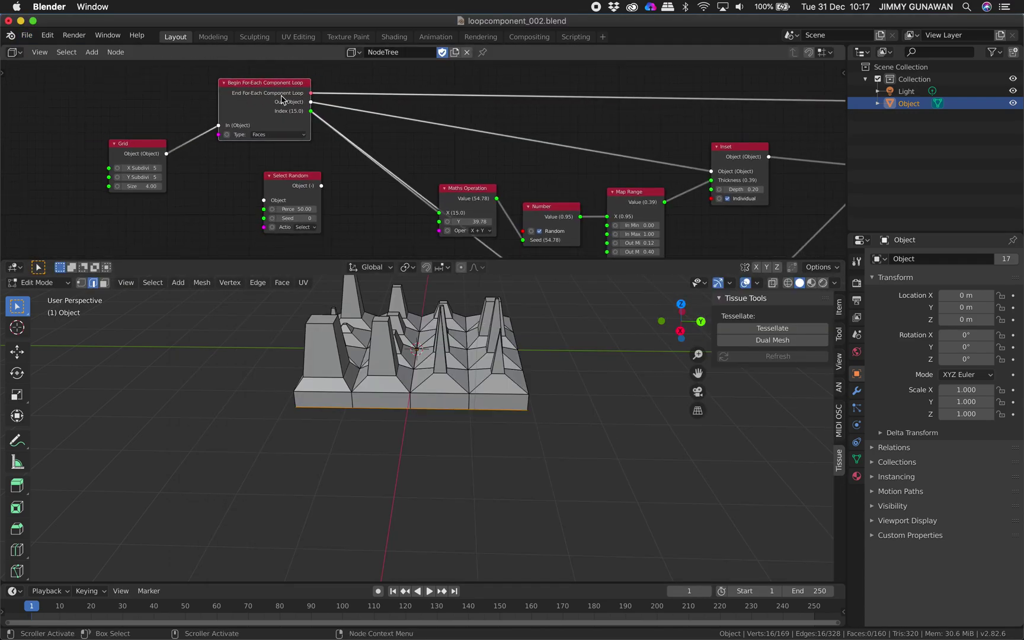
scroll(359, 149, down, 4)
middle_drag(440, 127, 275, 131)
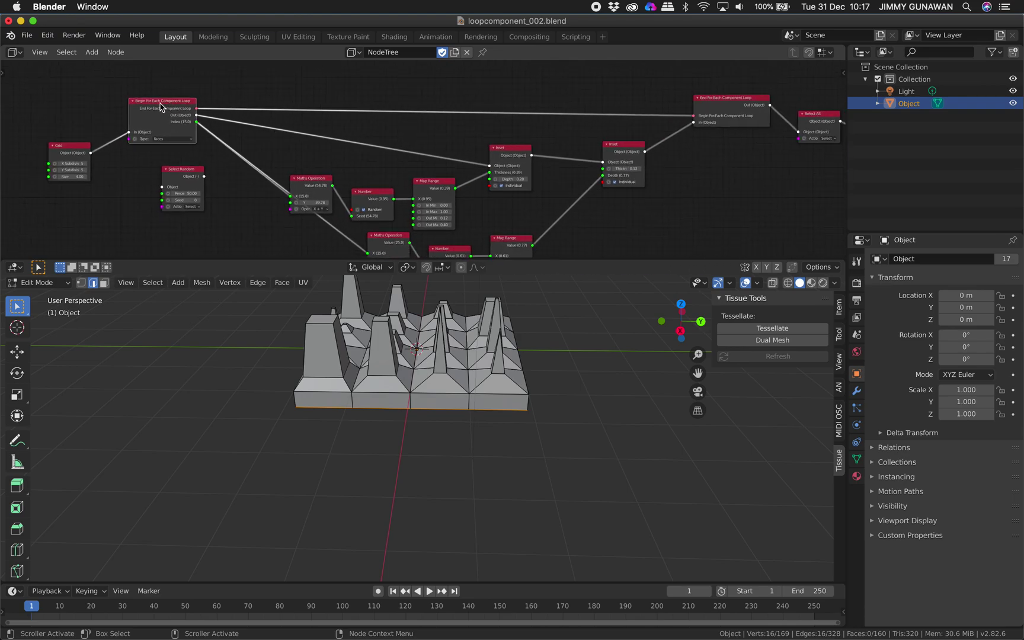
alt+drag(165, 105, 163, 86)
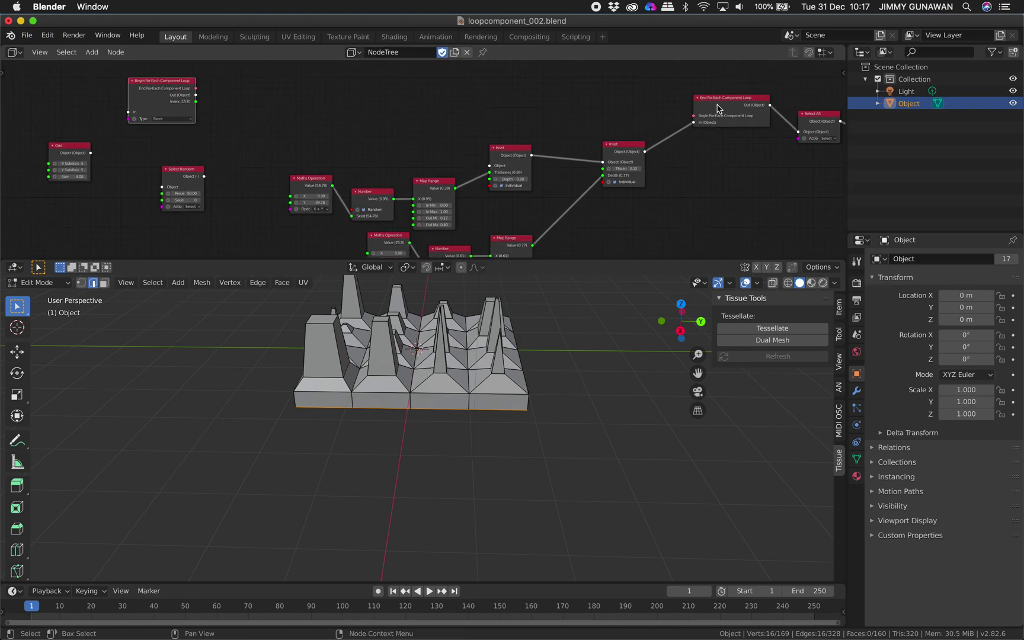
alt+drag(718, 102, 718, 95)
middle_drag(306, 117, 335, 112)
drag(111, 149, 67, 169)
scroll(126, 140, up, 1)
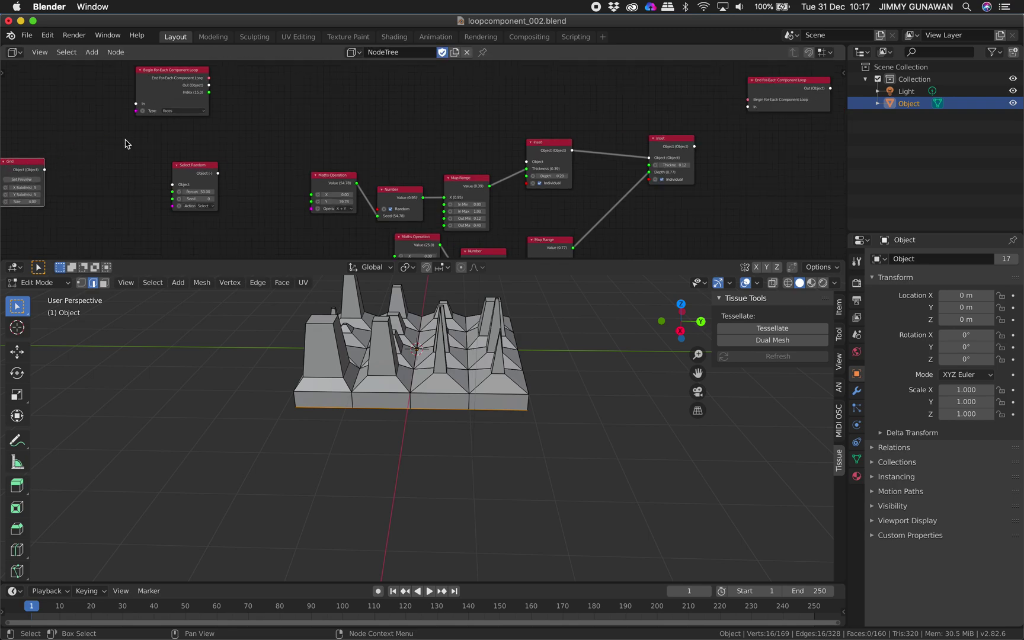
Step: Add a Begin For-Each Loop node beside Grid and connect Grid's object output to its In socket
key(shift+a)
click(110, 147)
text(be)
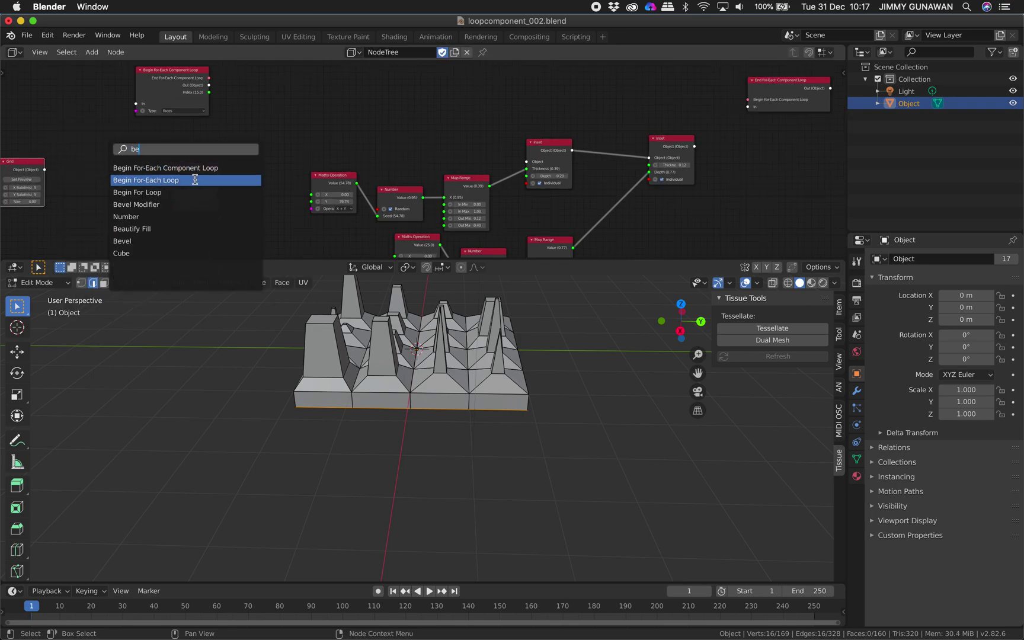
click(187, 180)
click(96, 144)
middle_drag(97, 144, 128, 145)
scroll(142, 153, up, 1)
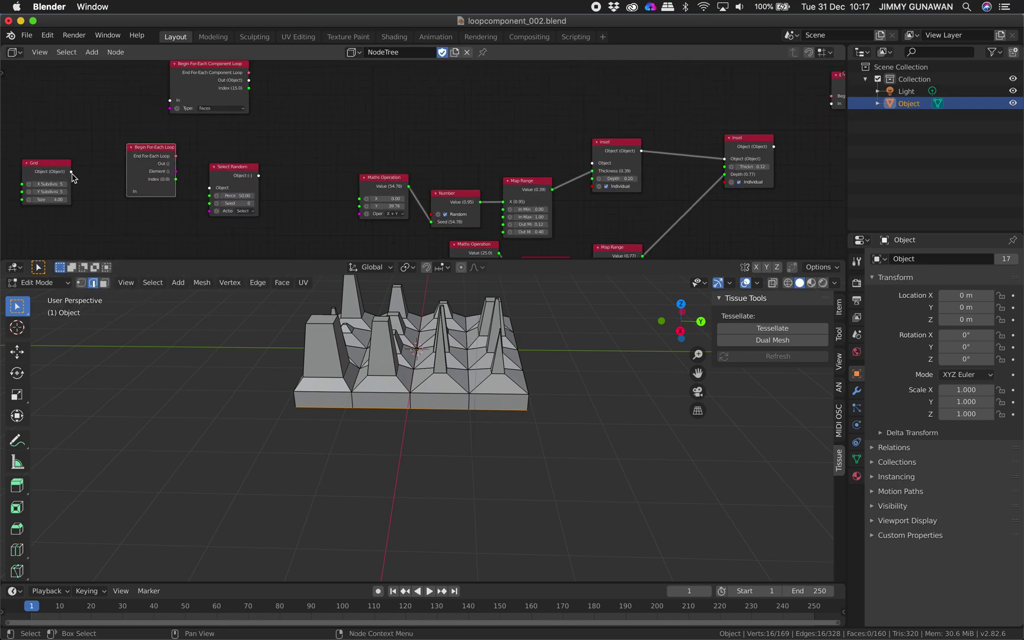
drag(71, 172, 128, 192)
scroll(260, 180, down, 1)
middle_drag(264, 178, 178, 188)
scroll(199, 165, right, 3)
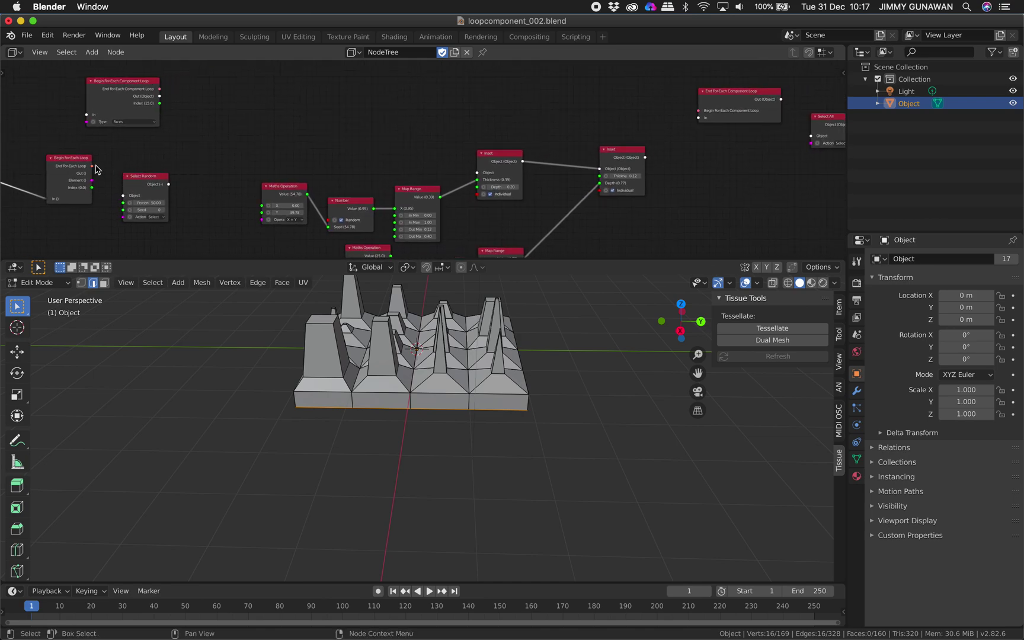
drag(92, 167, 578, 86)
scroll(665, 142, down, 2)
key(shift+a)
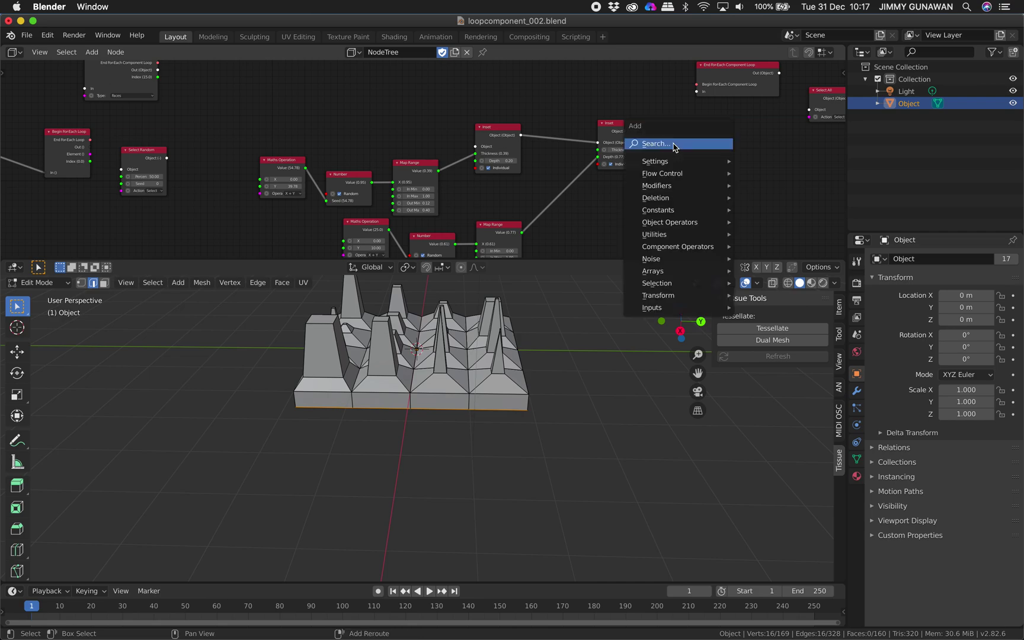
mouse_move(680, 173)
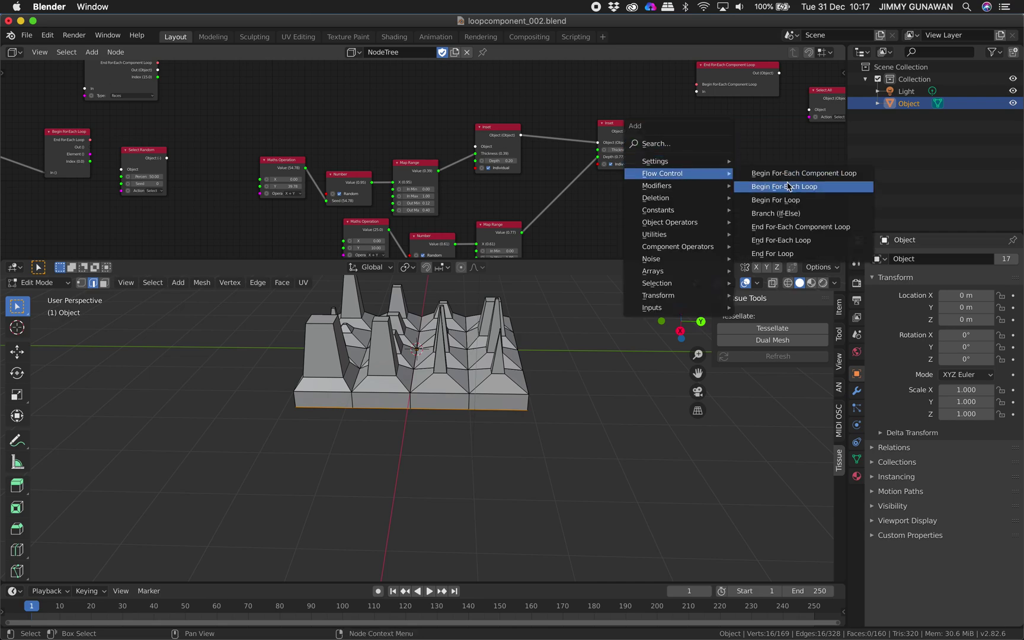
click(789, 188)
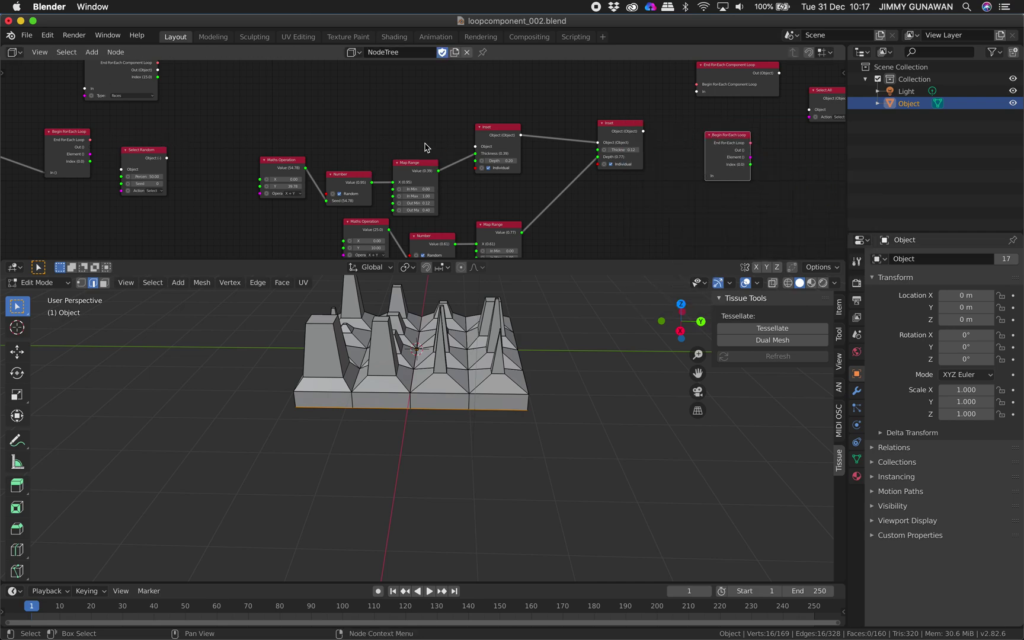
middle_drag(190, 122, 194, 121)
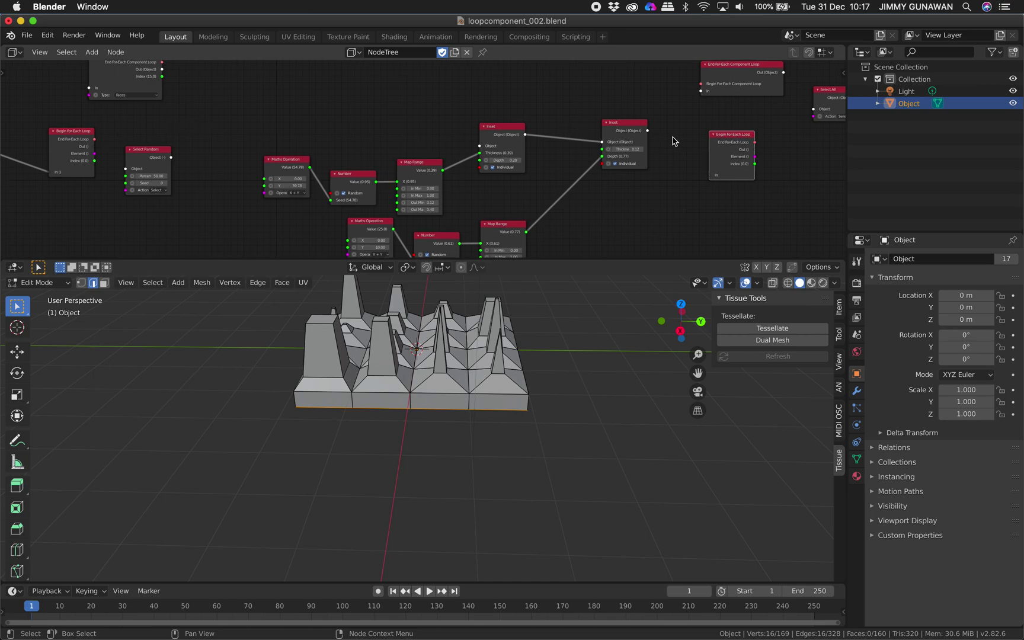
Step: Add an End For-Each Loop node after the second Inset and link the Begin For-Each Loop node to it
key(shift+a)
mouse_move(722, 147)
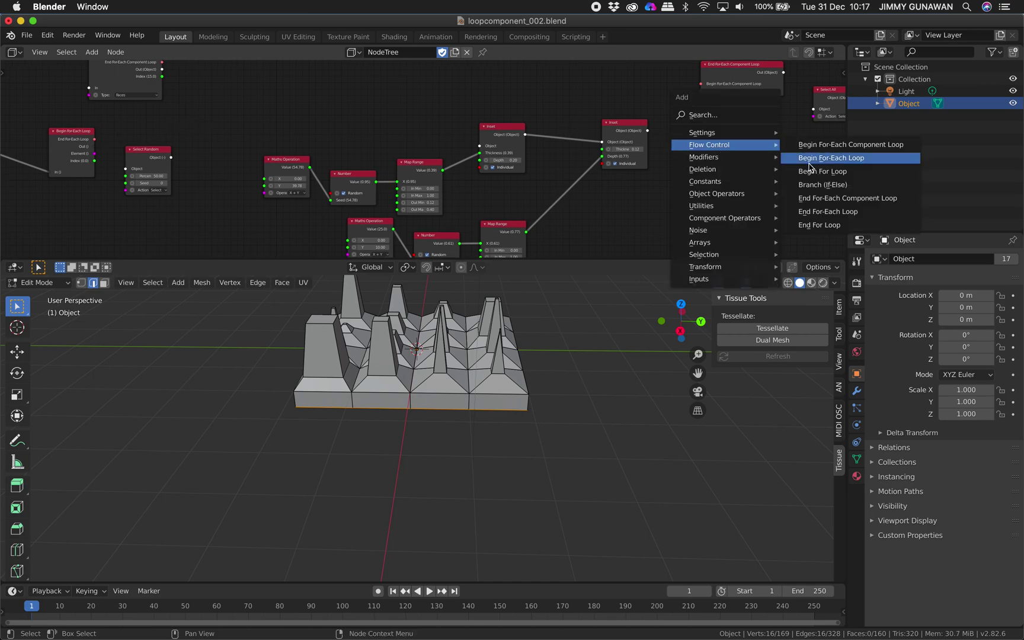
click(832, 212)
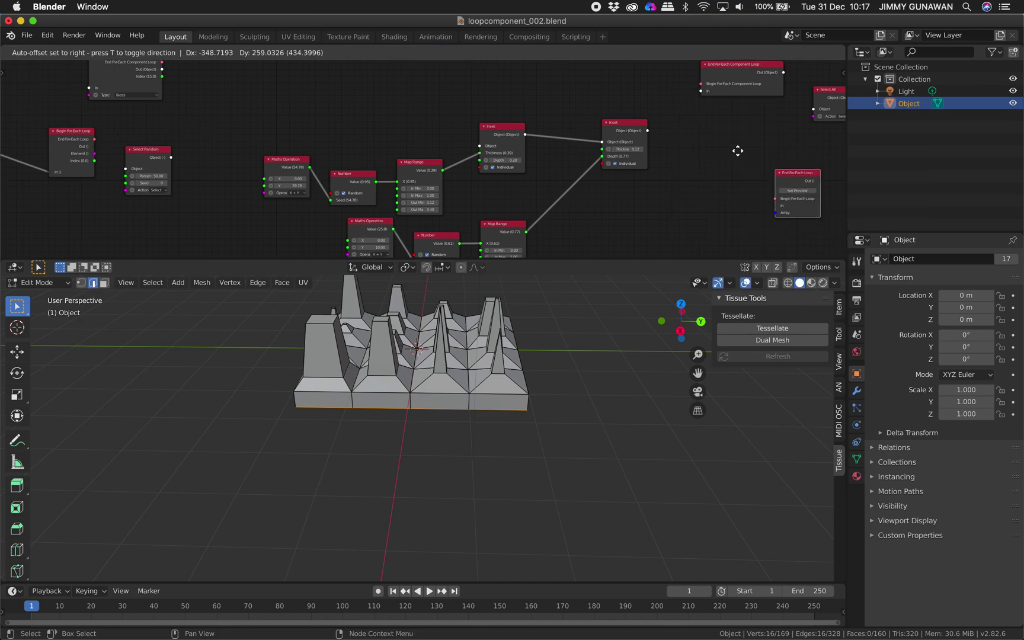
click(705, 132)
click(94, 142)
drag(95, 140, 730, 139)
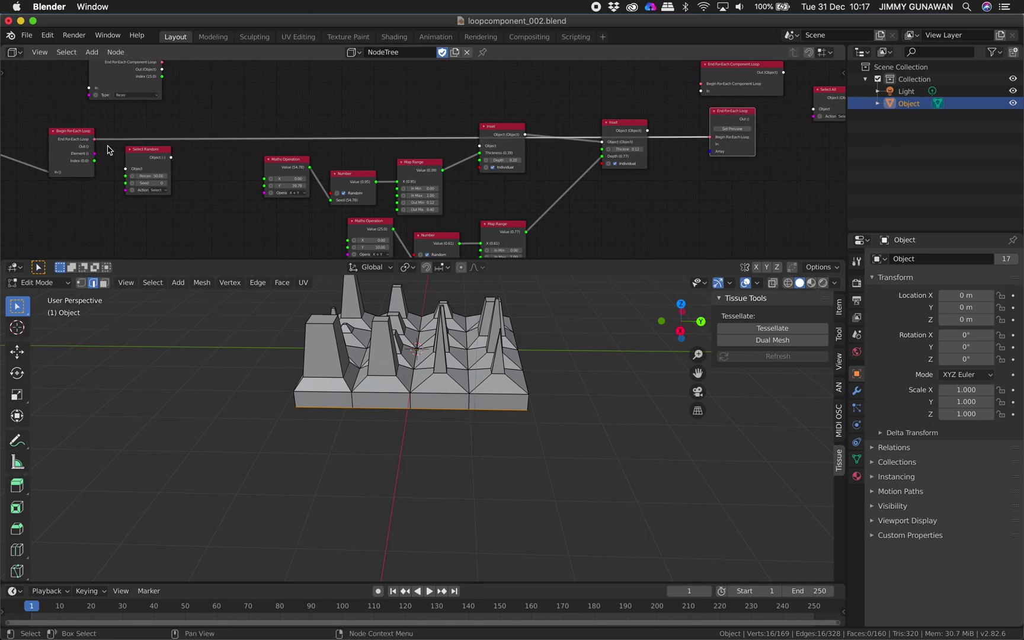
Step: Connect the loop's Out socket to Select Random and the first Inset, and the second Inset's output to End For-Each Loop's In
drag(94, 147, 167, 198)
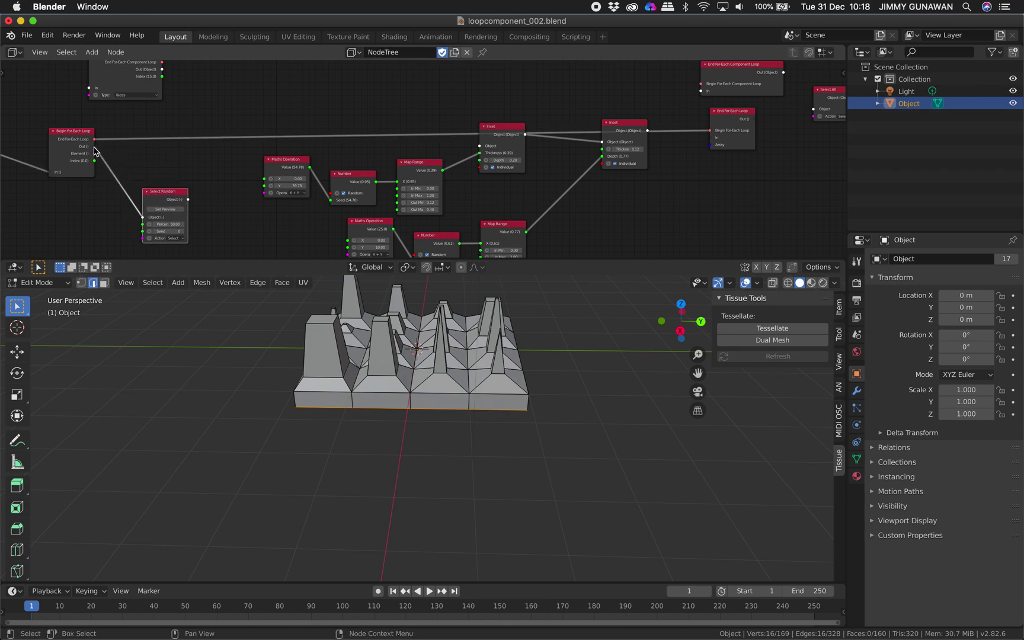
drag(95, 148, 477, 157)
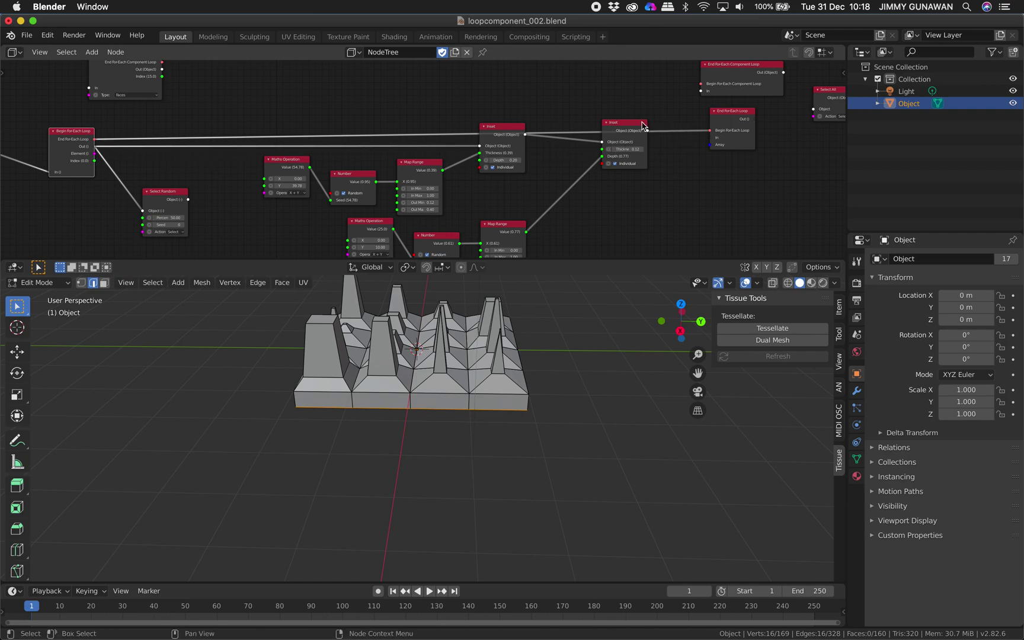
drag(643, 126, 709, 138)
Step: Connect End For-Each Loop's output to Select All and preview the End For-Each Loop node
middle_drag(755, 133, 679, 146)
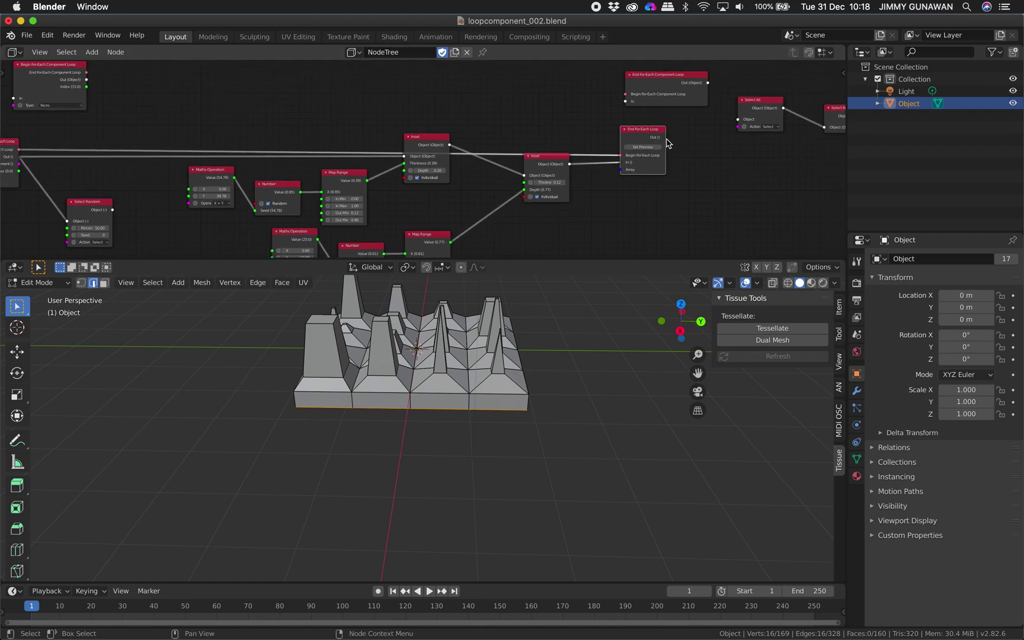
middle_drag(741, 141, 605, 153)
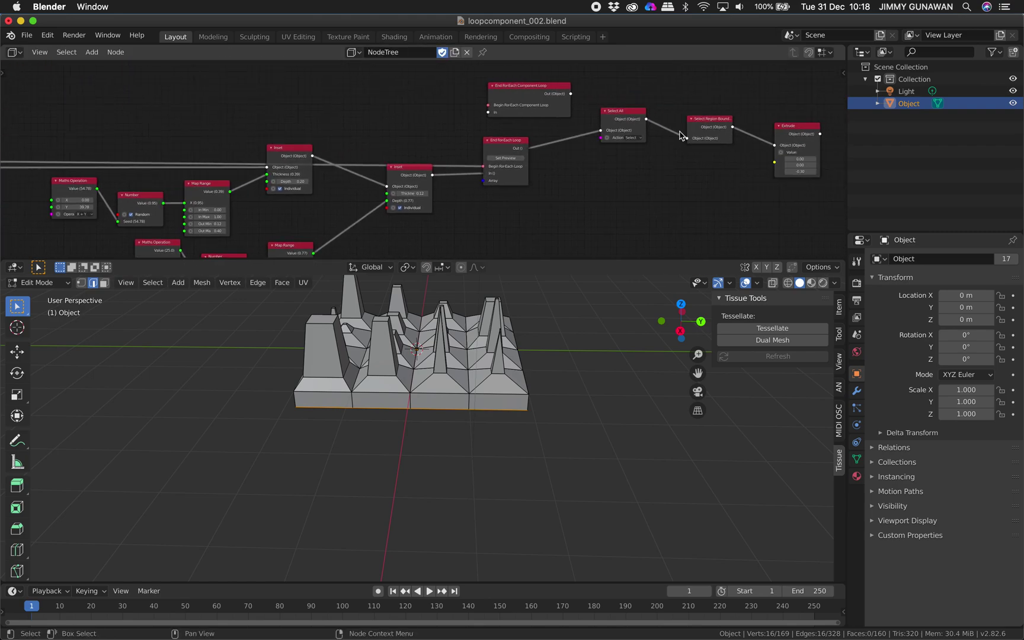
click(507, 147)
middle_drag(491, 350, 446, 357)
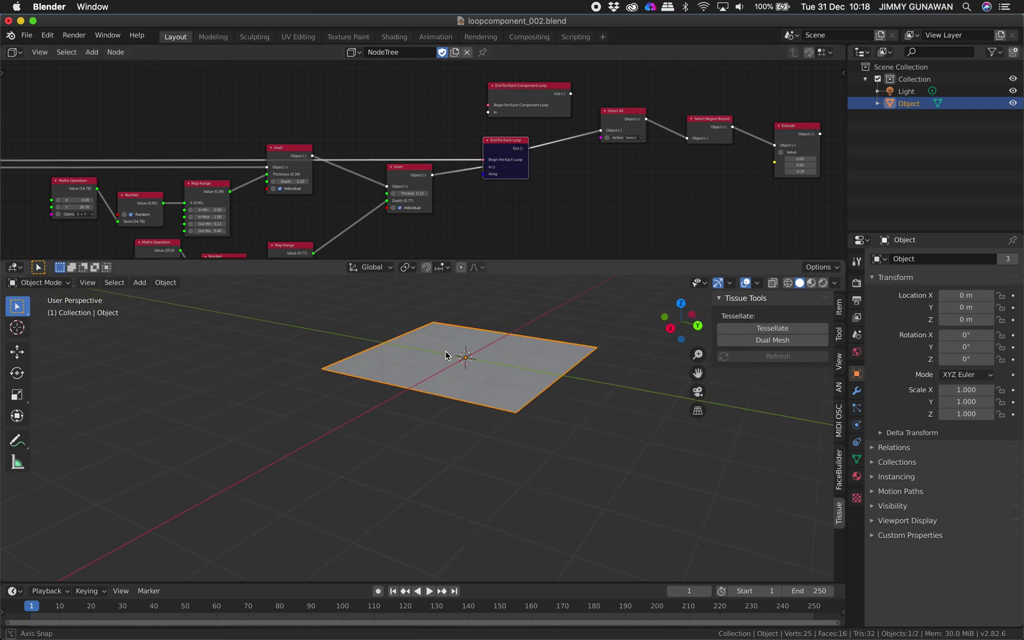
Step: Connect the loop's Element socket to Select Random's Action input and Select Random's output to the first Inset's Object input
middle_drag(301, 183, 473, 124)
middle_drag(307, 142, 353, 142)
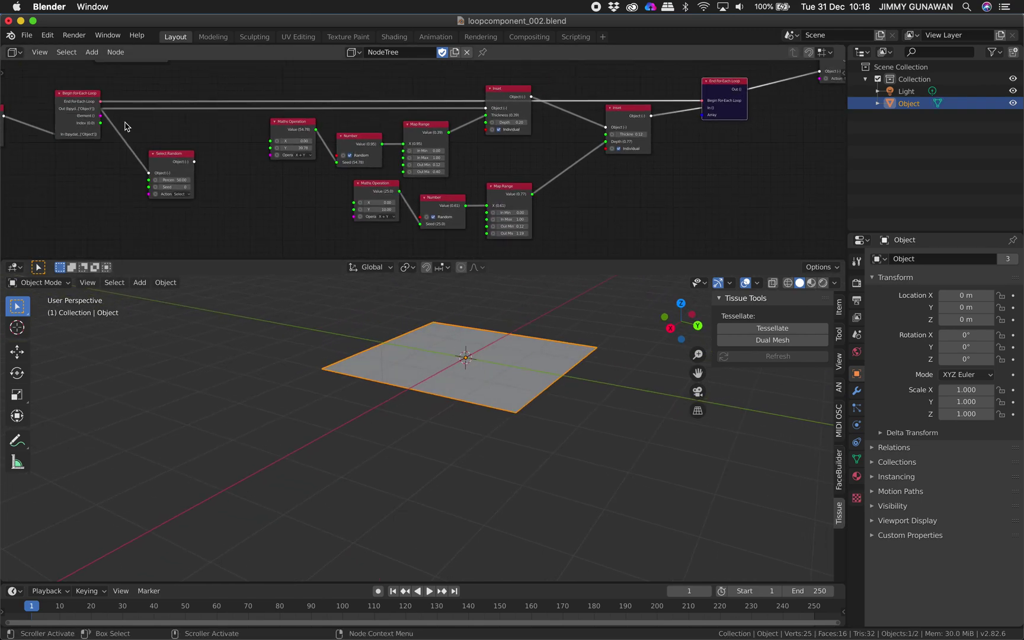
drag(103, 118, 118, 127)
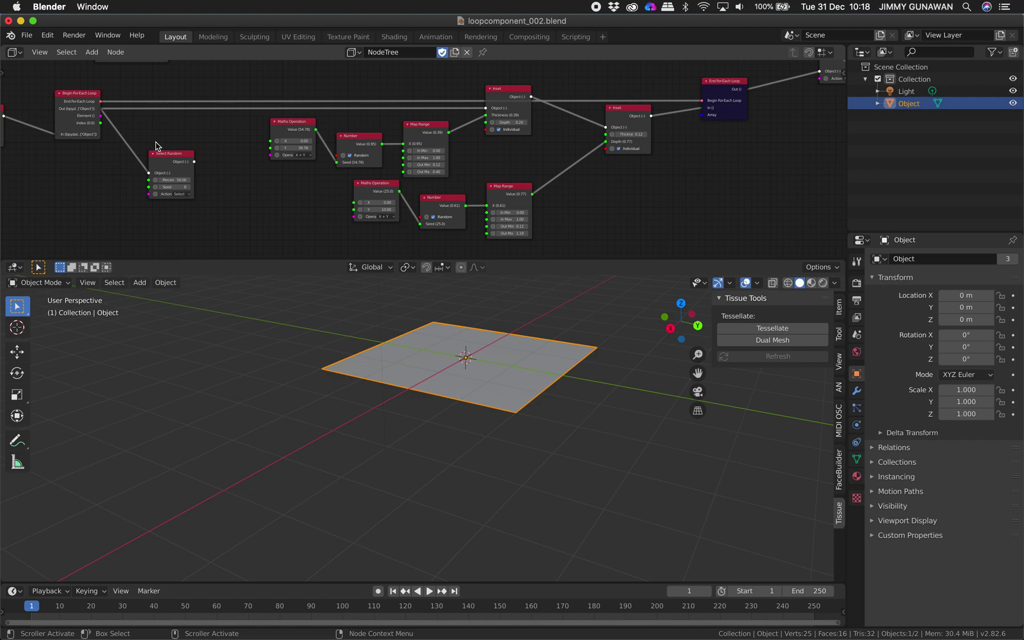
drag(166, 155, 178, 135)
middle_drag(132, 133, 135, 133)
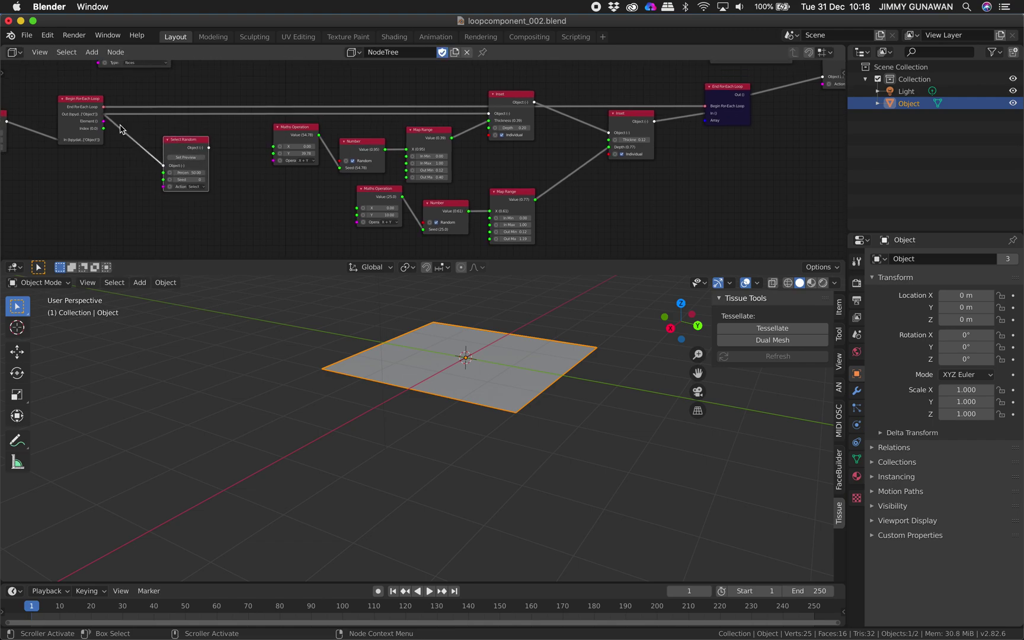
drag(104, 126, 164, 180)
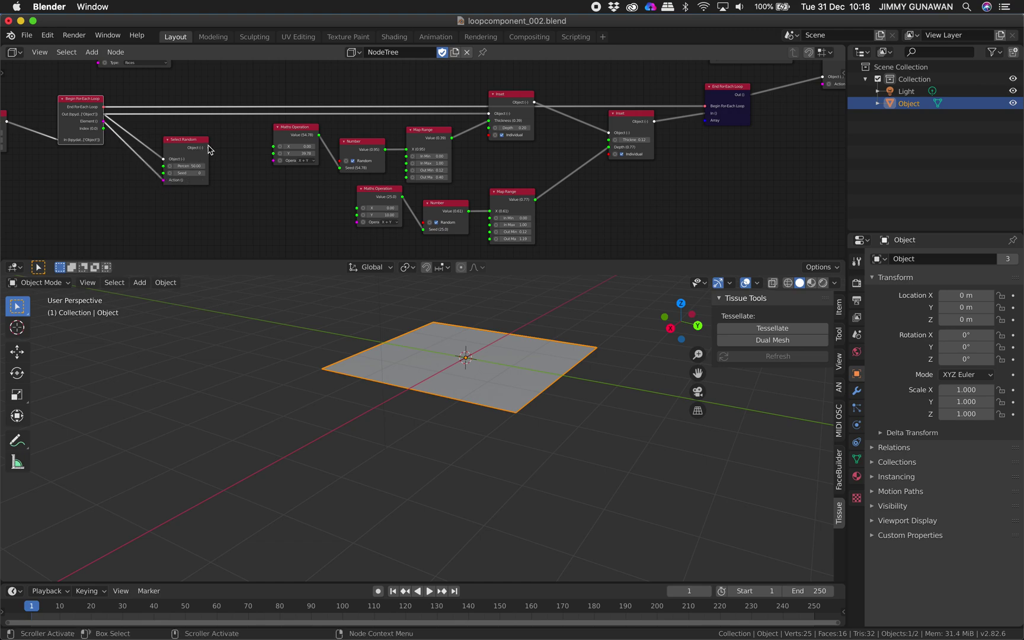
drag(208, 150, 488, 114)
Step: Examine the node chain from Begin For-Each Loop through the Inset nodes and End For-Each Loop to Select All
middle_drag(655, 125, 514, 142)
click(338, 124)
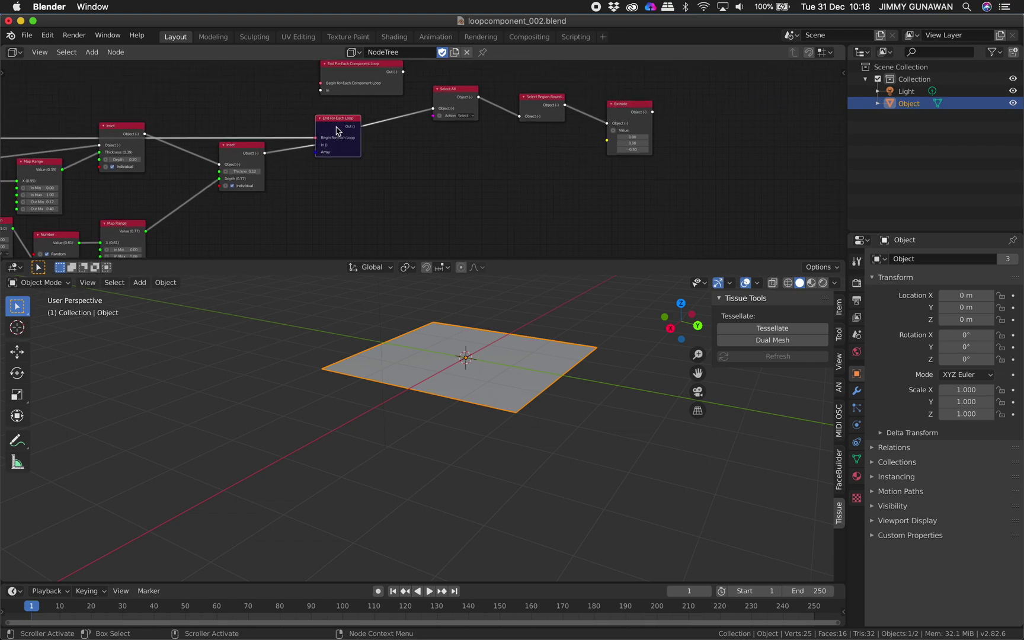
middle_drag(336, 130, 380, 149)
scroll(380, 148, up, 2)
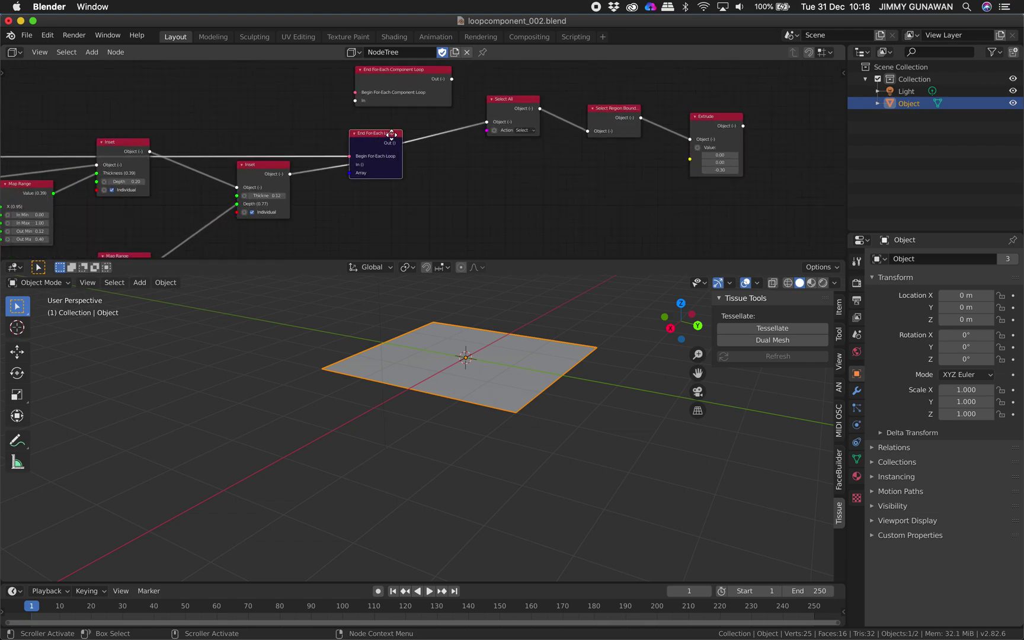
scroll(359, 125, left, 15)
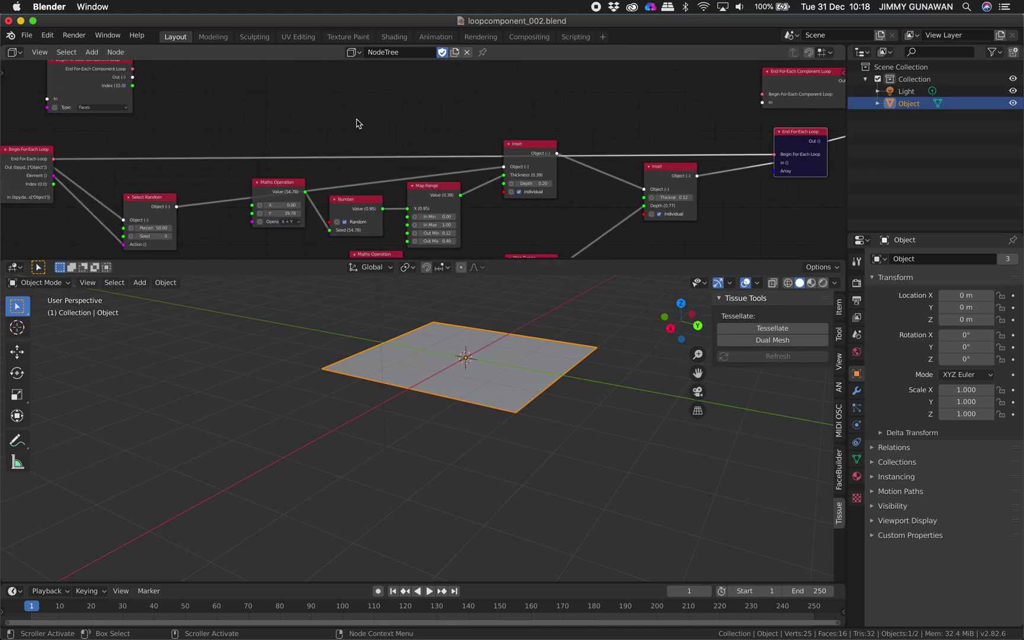
click(152, 150)
scroll(324, 149, down, 5)
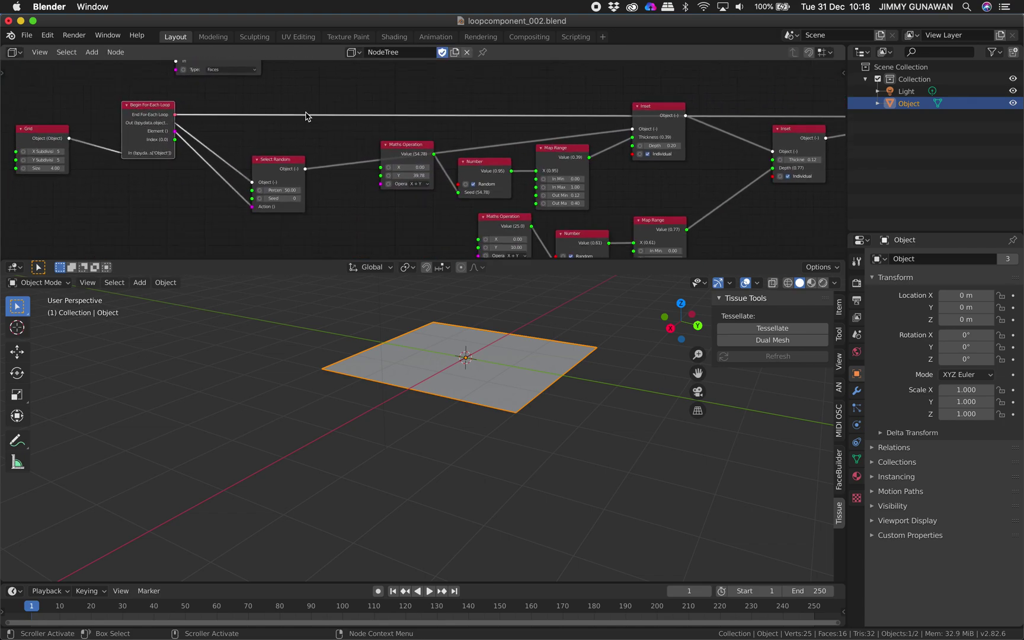
scroll(273, 129, right, 11)
click(387, 127)
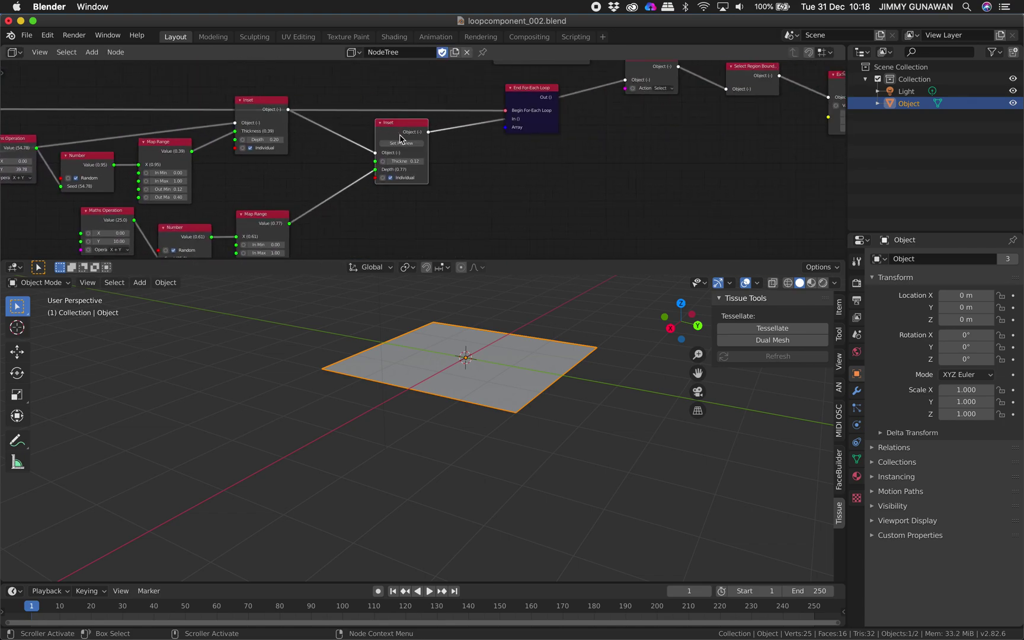
click(541, 96)
middle_drag(540, 95, 441, 126)
click(541, 89)
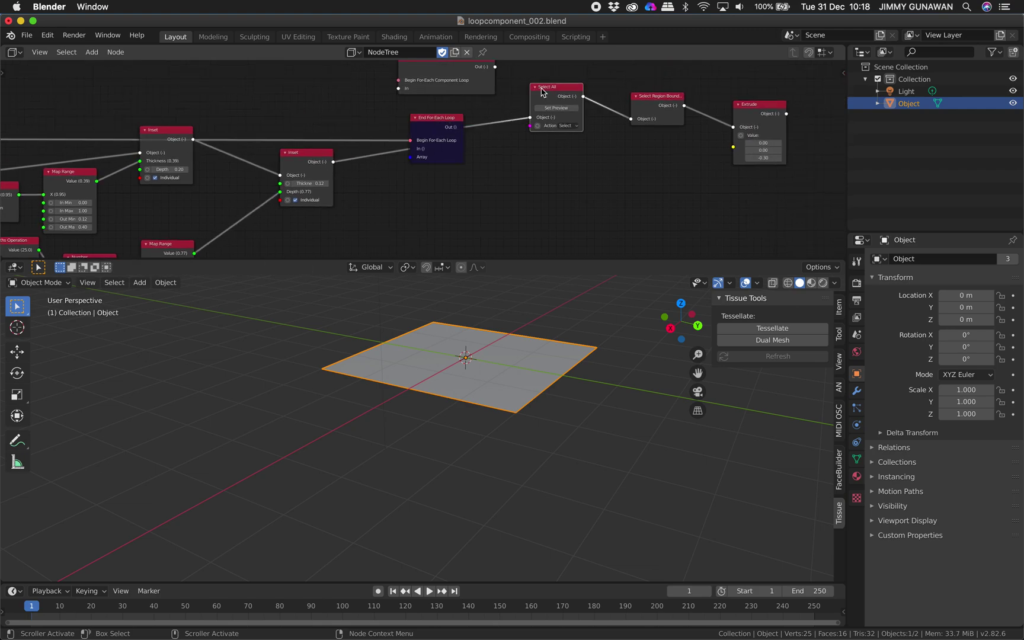
Step: Preview the Select All node, switch the preview back to End For-Each Loop, and nudge that node upward
click(557, 109)
click(434, 126)
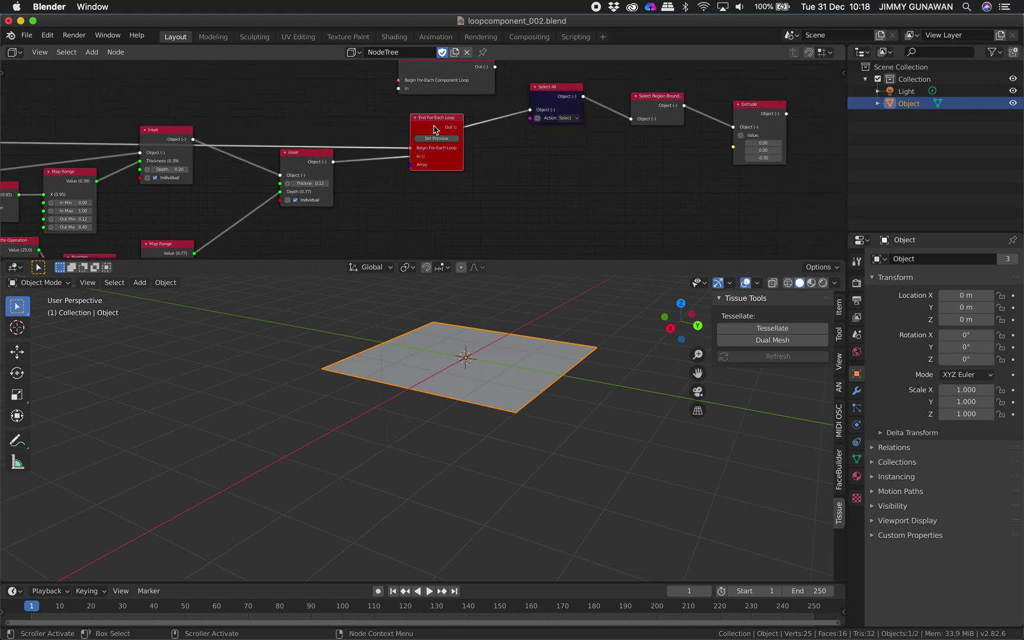
click(433, 140)
drag(430, 121, 431, 111)
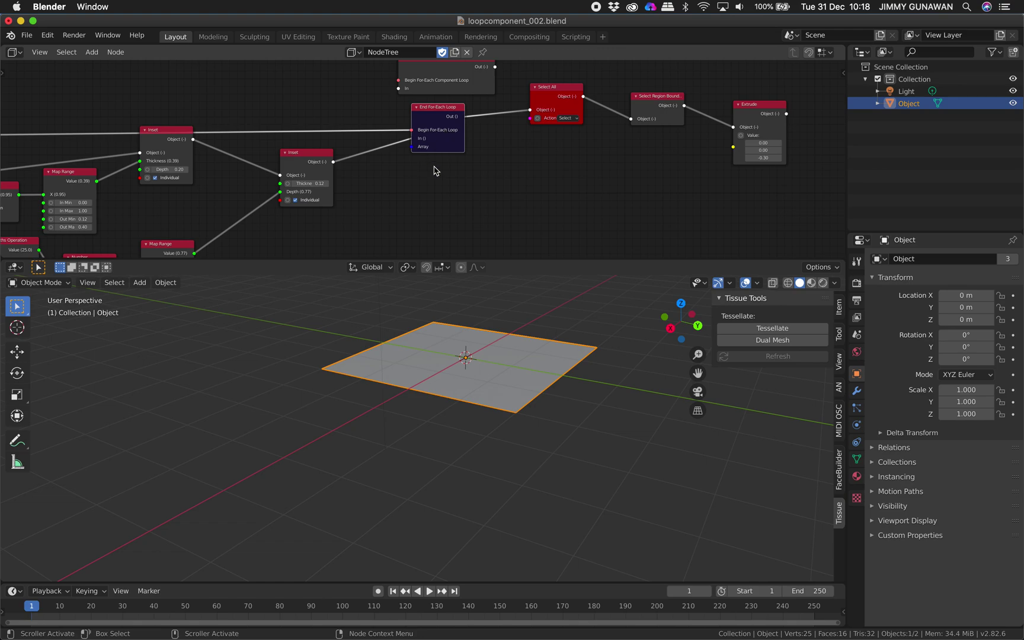
Step: Examine the links from Begin For-Each Loop through both Inset nodes into the End For-Each Loop inputs
middle_drag(435, 171, 592, 165)
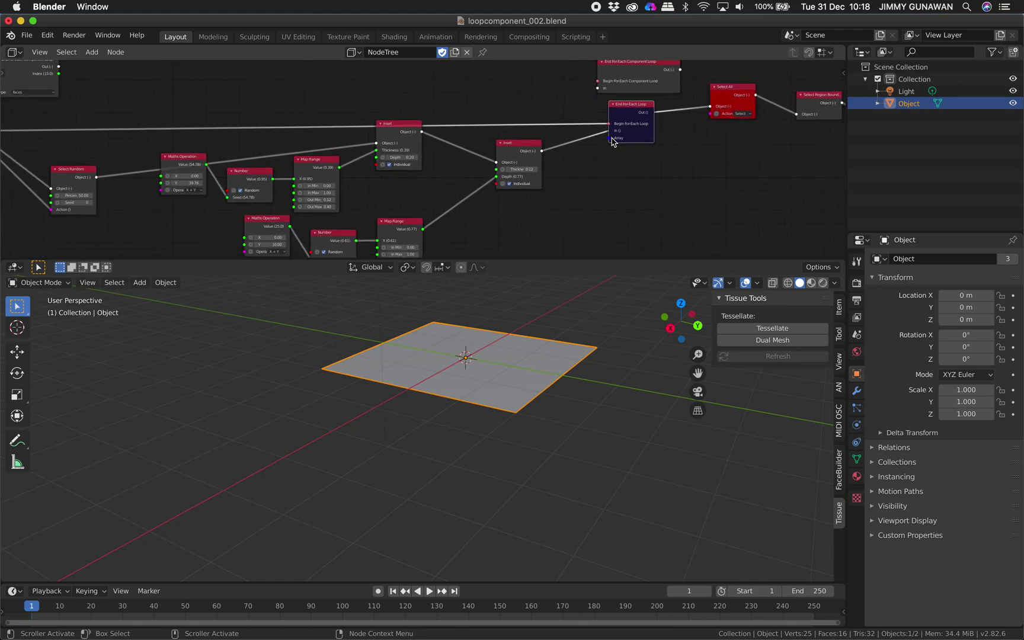
scroll(613, 144, left, 5)
drag(701, 135, 697, 141)
middle_drag(486, 129, 559, 123)
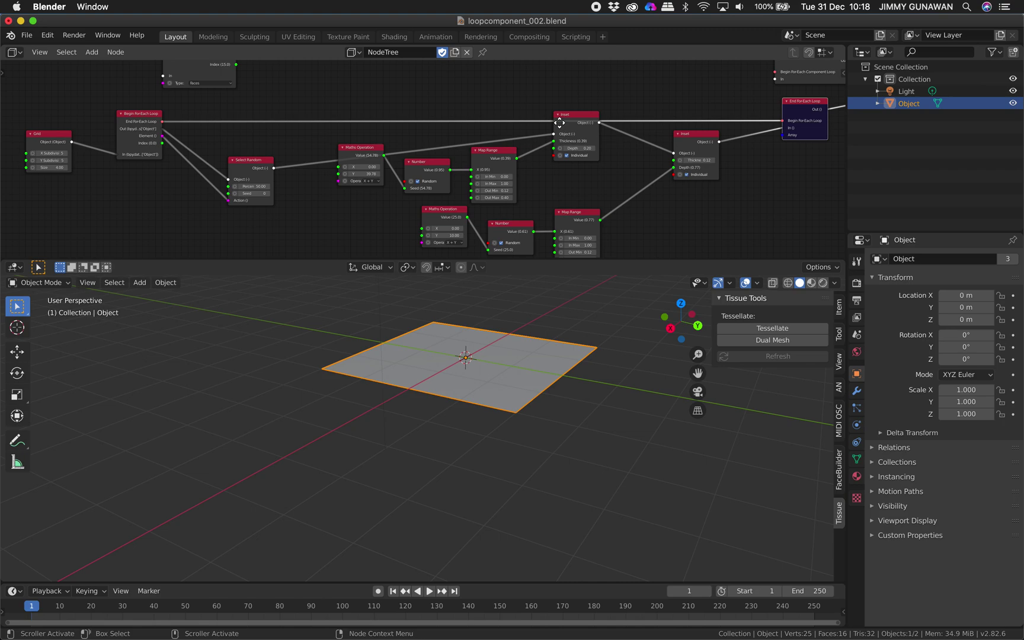
middle_drag(448, 139, 305, 169)
scroll(537, 162, up, 4)
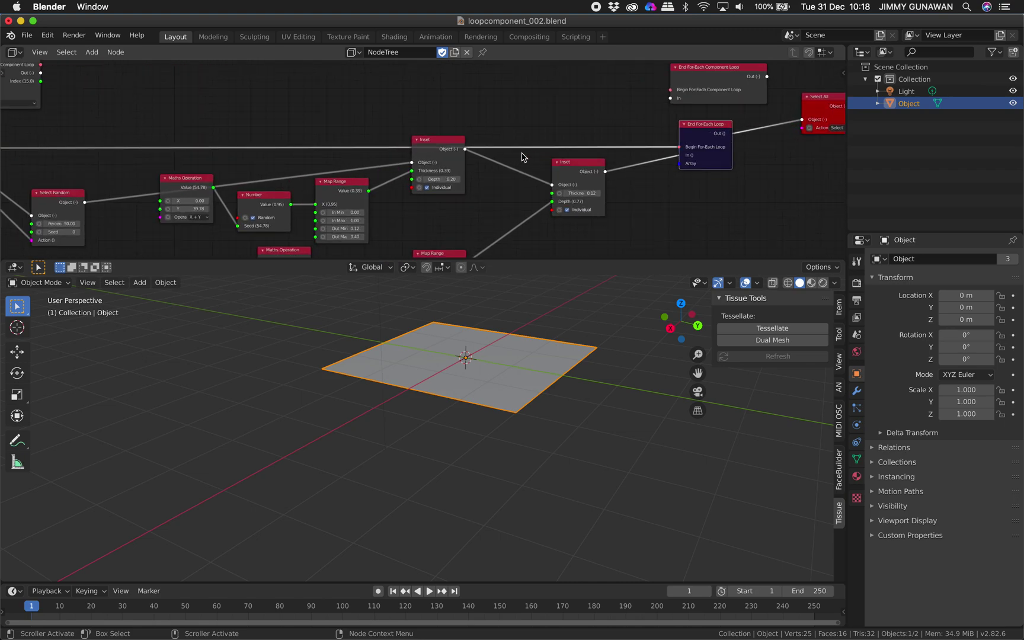
middle_drag(500, 154, 420, 156)
middle_drag(651, 146, 623, 142)
scroll(632, 138, up, 1)
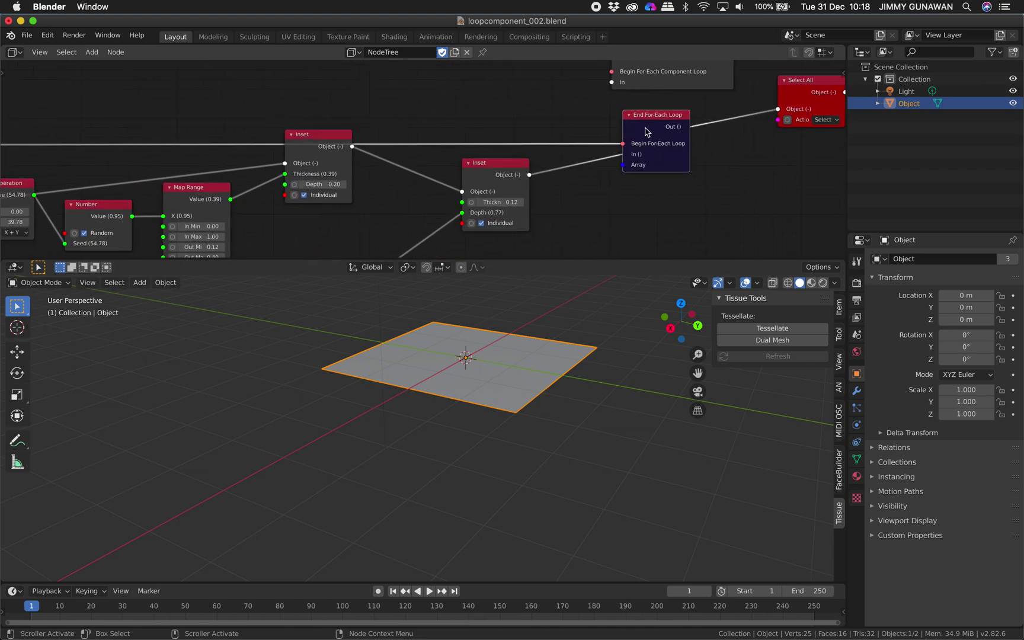
drag(646, 128, 689, 133)
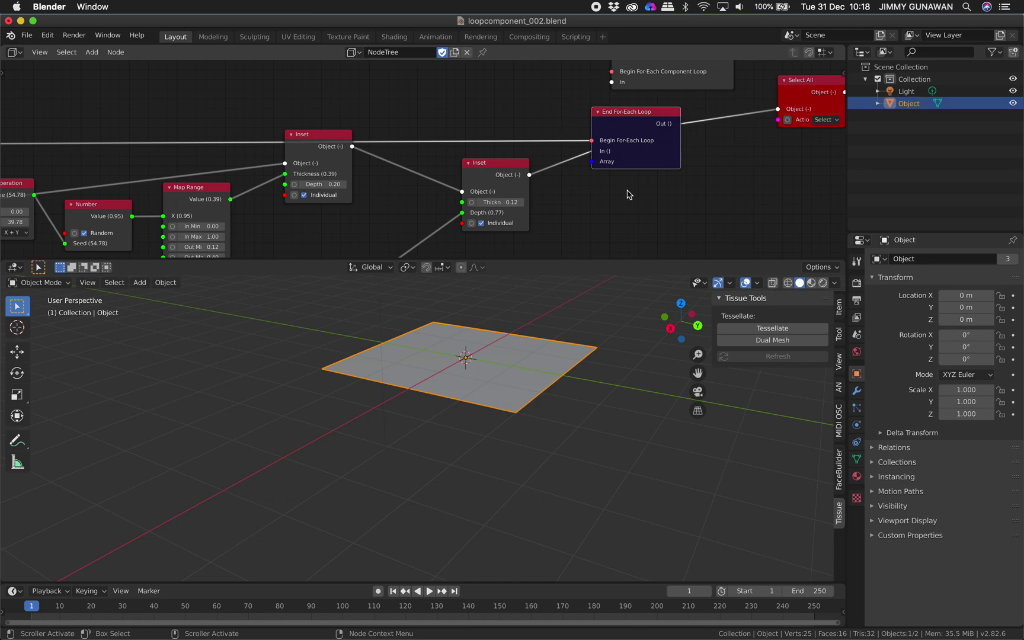
middle_drag(570, 148, 562, 159)
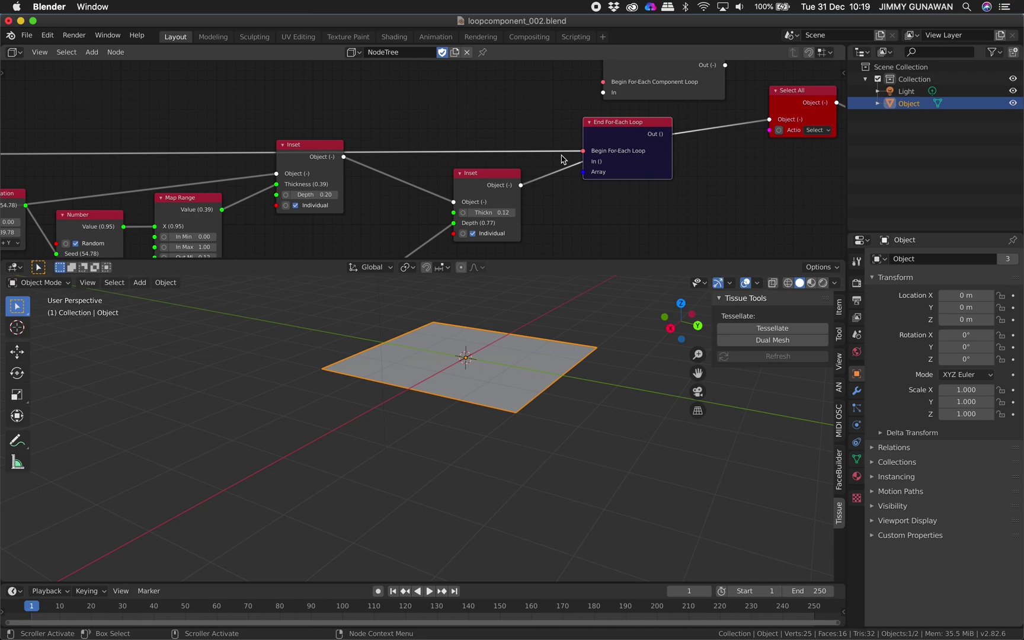
Step: Add a Make Array node below the second Inset node
scroll(562, 159, down, 2)
middle_drag(524, 187, 540, 121)
key(shift+a)
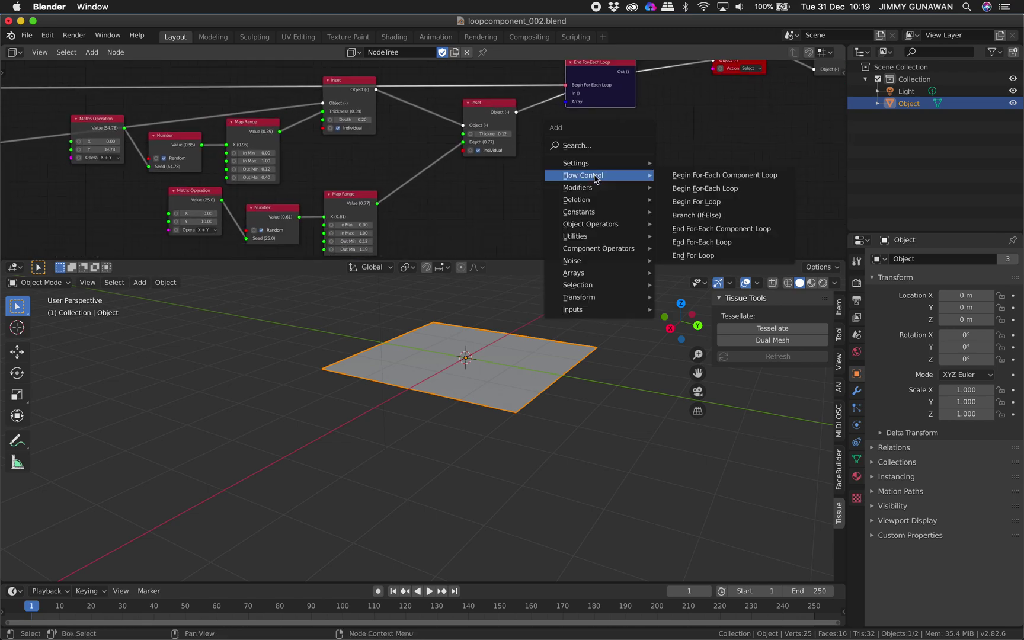
click(594, 145)
text(rr)
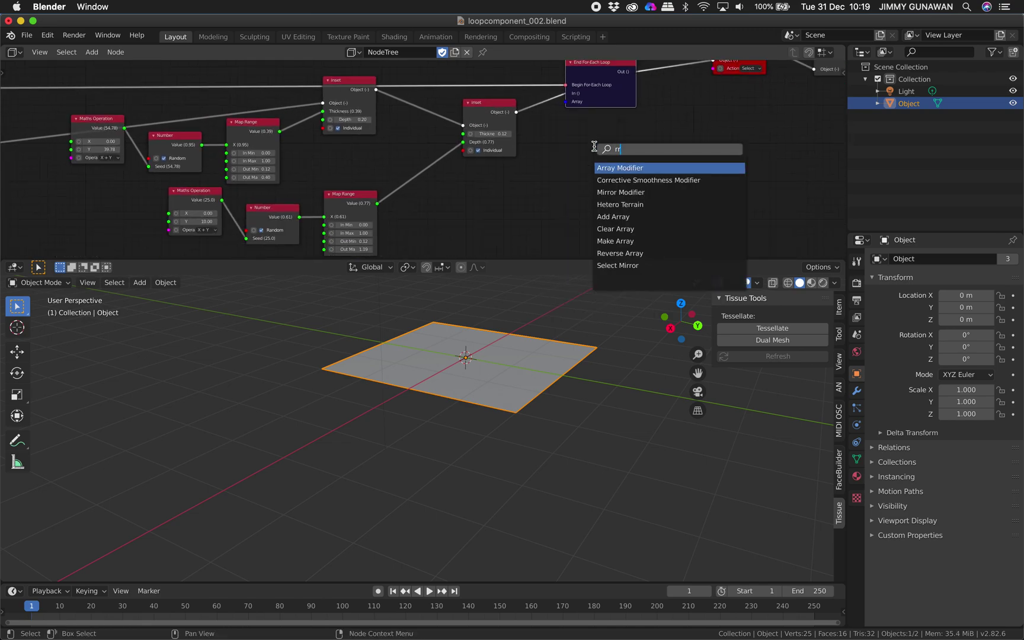
key(BackSpace)
key(BackSpace)
text(arra)
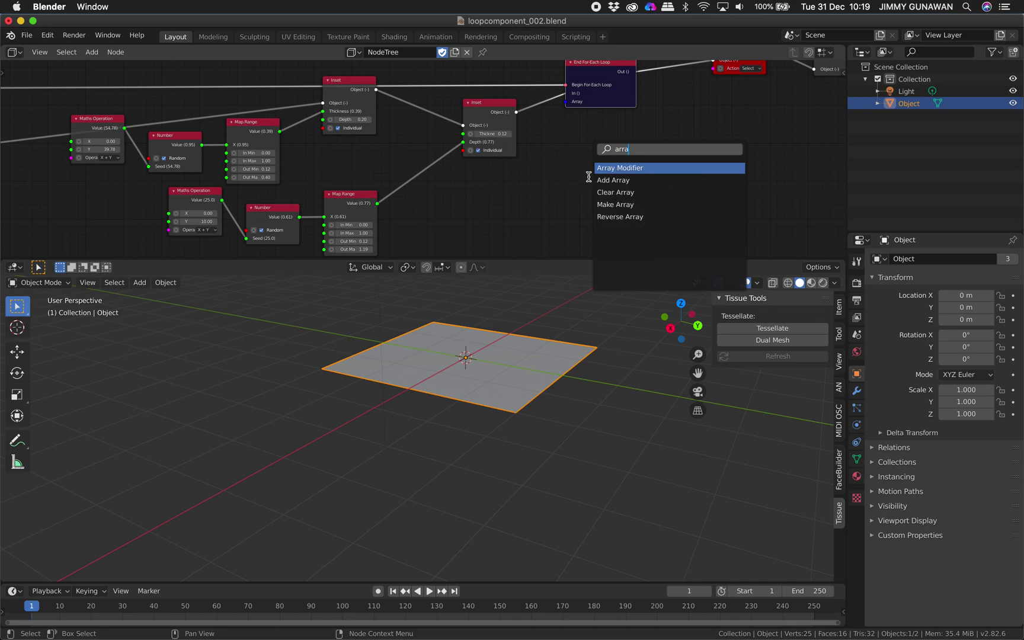
click(605, 204)
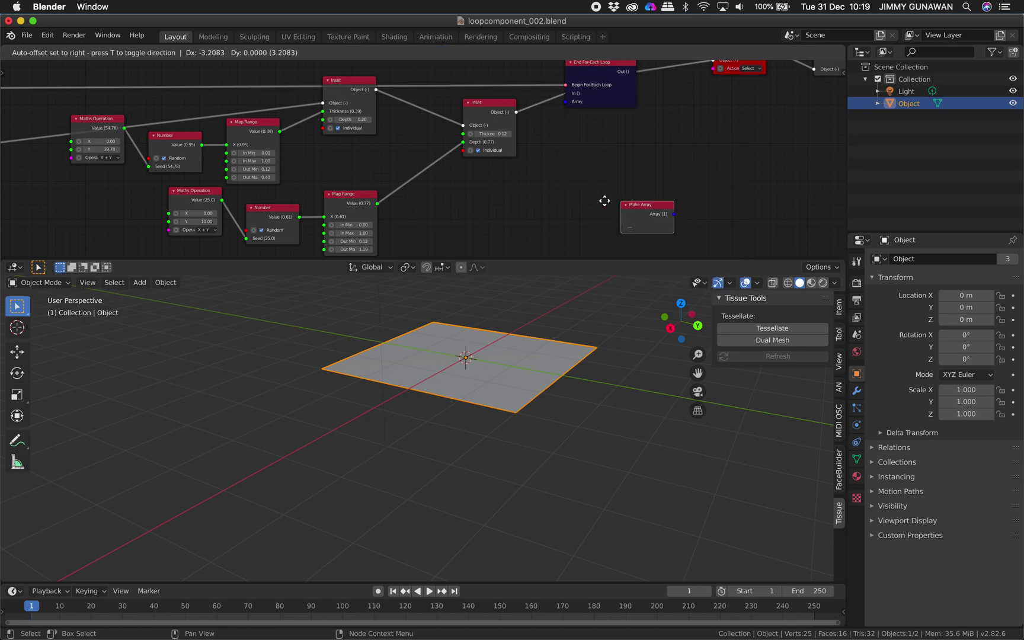
click(518, 193)
Step: Connect Make Array's output to the Array input of End For-Each Loop
drag(528, 193, 567, 102)
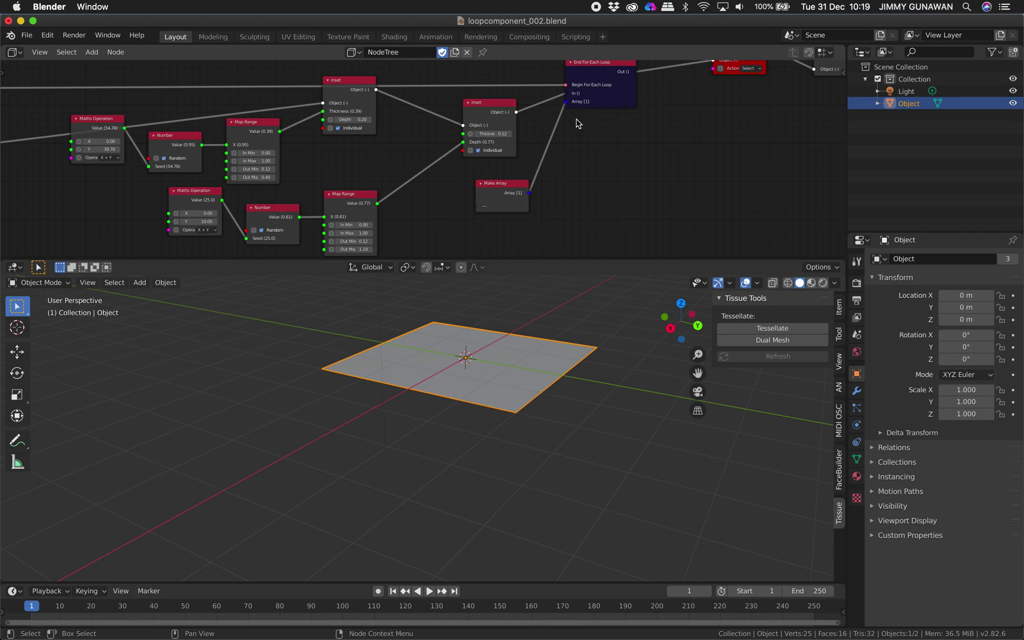
drag(526, 183, 521, 185)
middle_drag(570, 179, 551, 187)
click(579, 75)
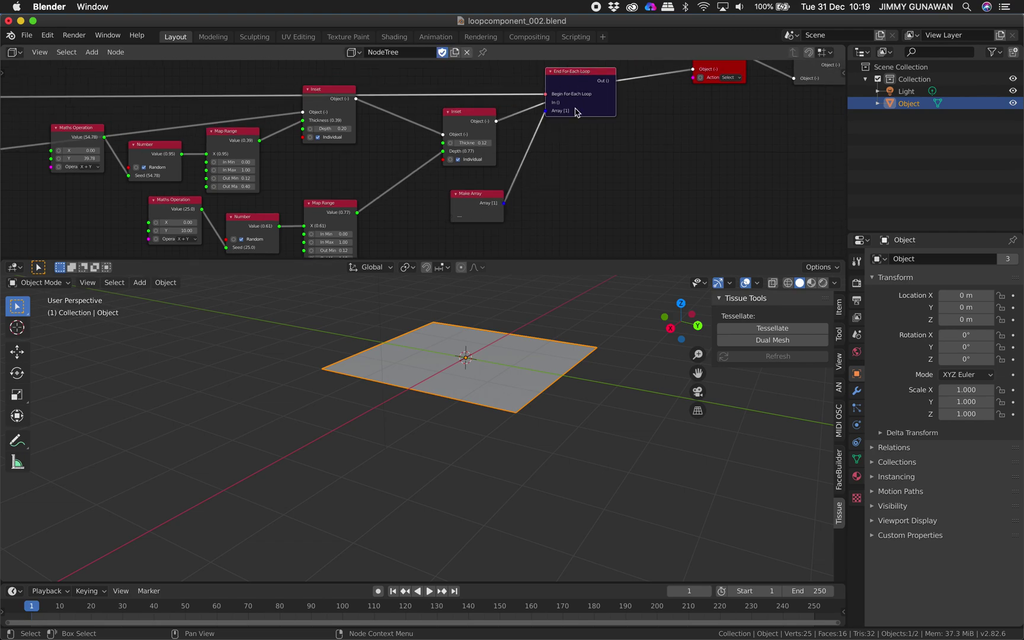
Step: Examine the whole For-Each Loop chain again, from Grid and Select Random to End For-Each Loop with its array input
scroll(389, 144, left, 15)
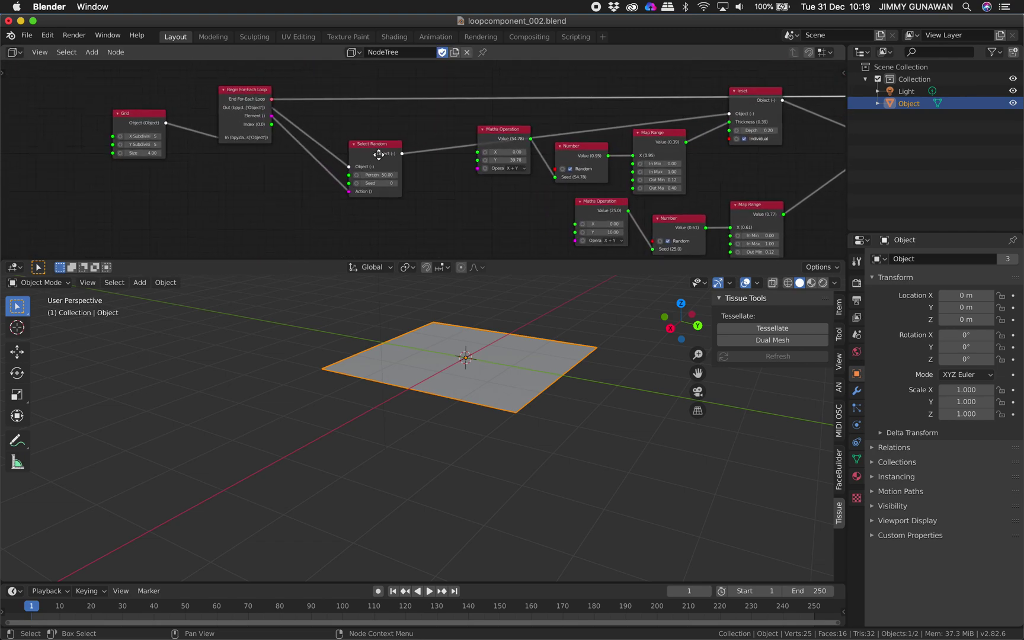
scroll(378, 155, up, 2)
drag(209, 130, 184, 140)
drag(346, 146, 337, 131)
scroll(363, 140, right, 12)
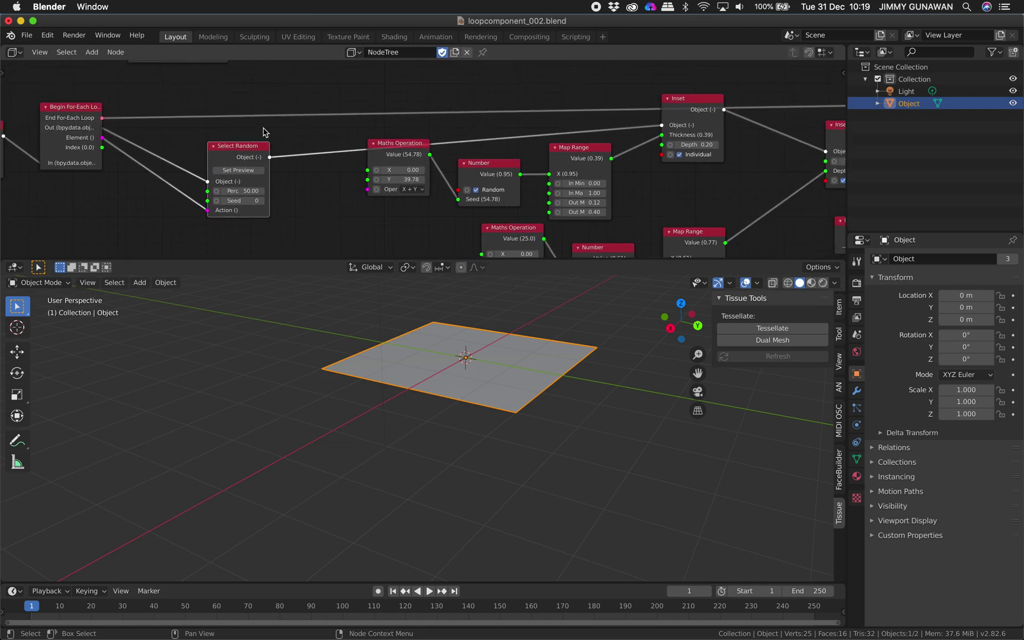
scroll(415, 118, right, 8)
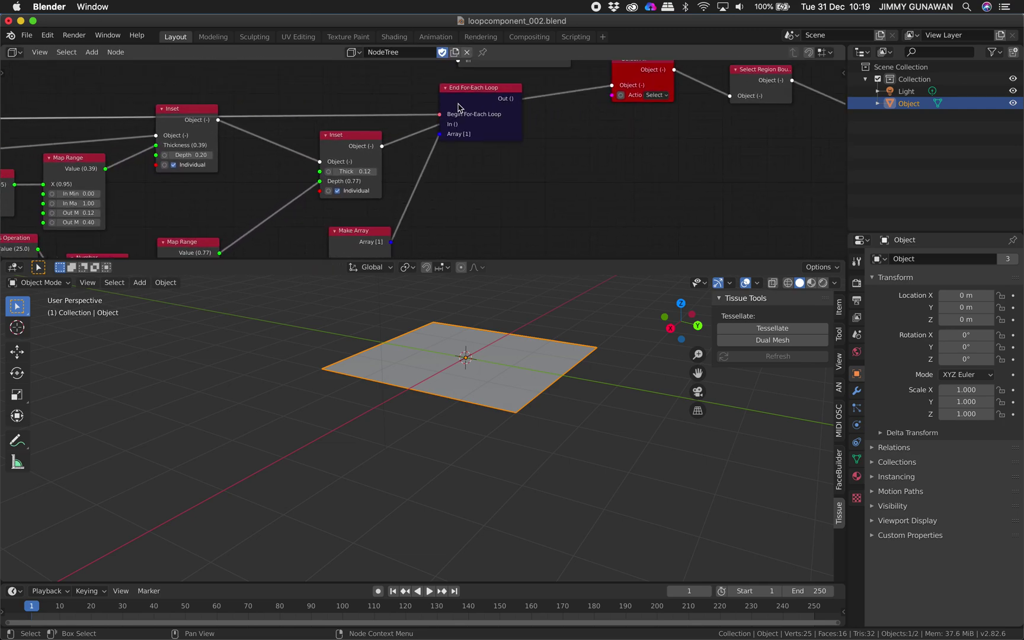
scroll(533, 124, left, 4)
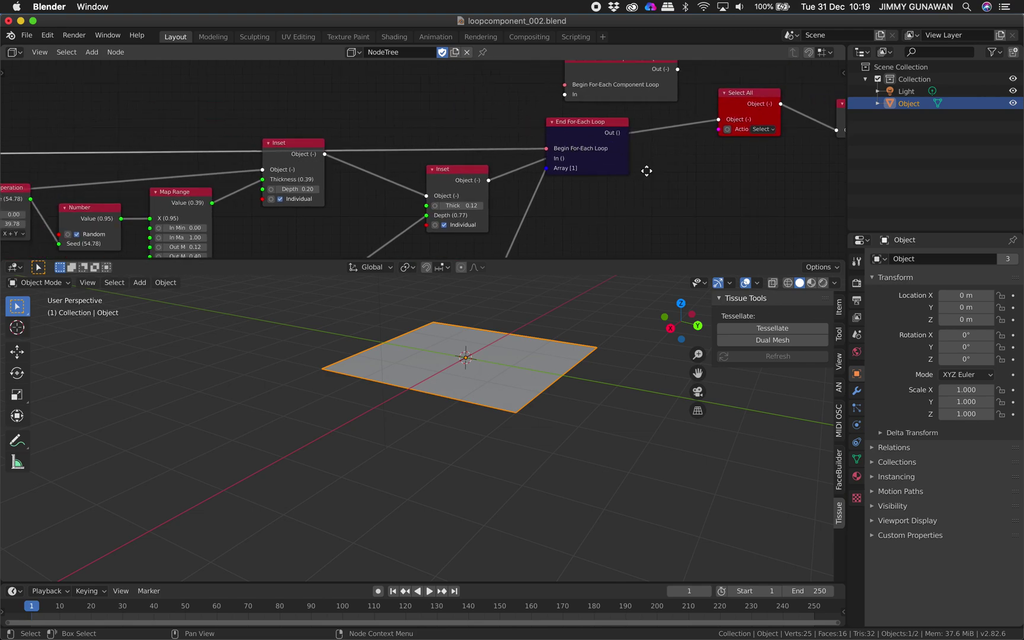
middle_drag(646, 170, 737, 185)
drag(527, 226, 504, 220)
scroll(552, 106, left, 12)
scroll(552, 106, up, 2)
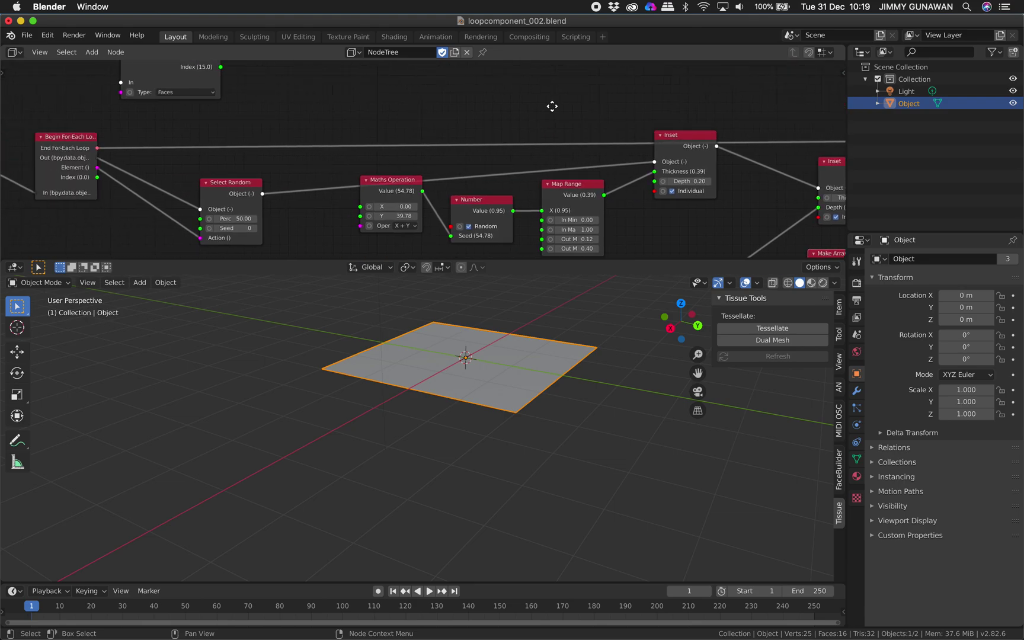
scroll(552, 106, left, 1)
Step: Open the recent file loopcomponent_001.blend
click(26, 35)
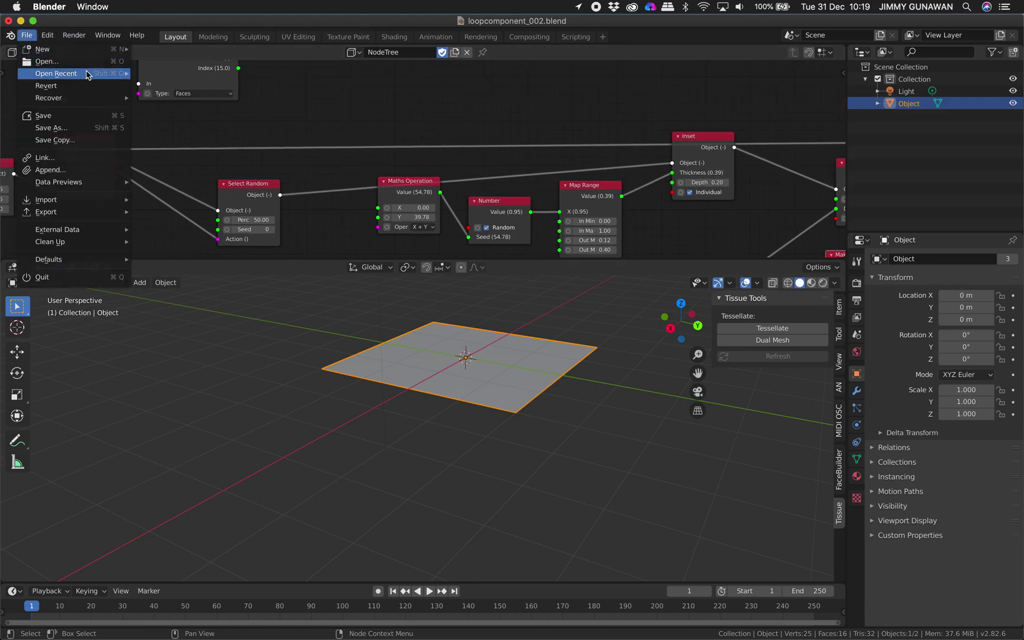
mouse_move(87, 74)
click(178, 86)
click(428, 351)
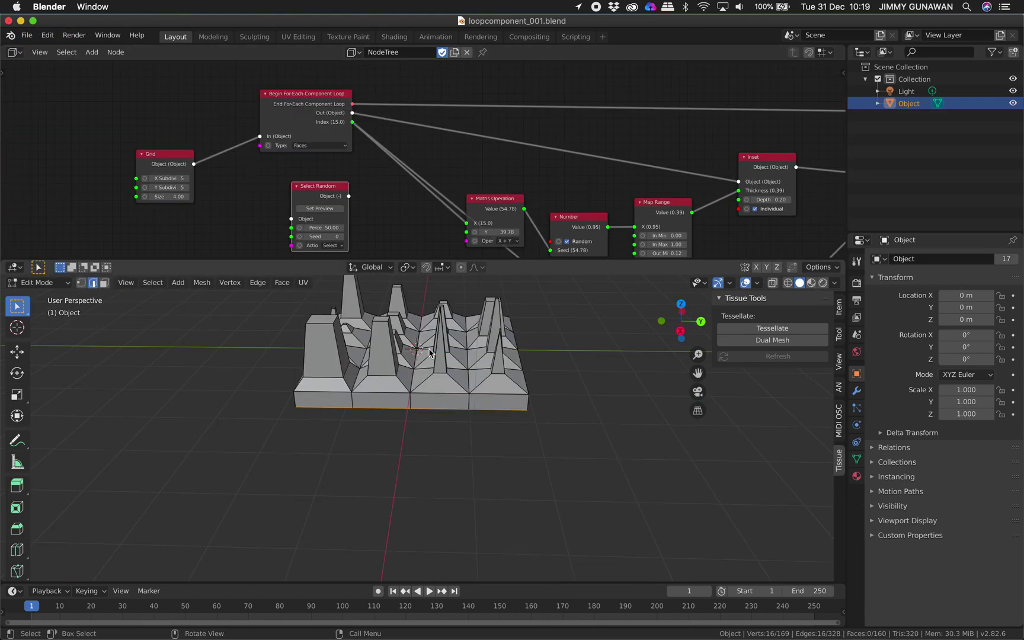
Step: Adjust the spacing of the Grid, Select Random and Begin For-Each Component Loop nodes at the start of the tree
scroll(371, 121, right, 4)
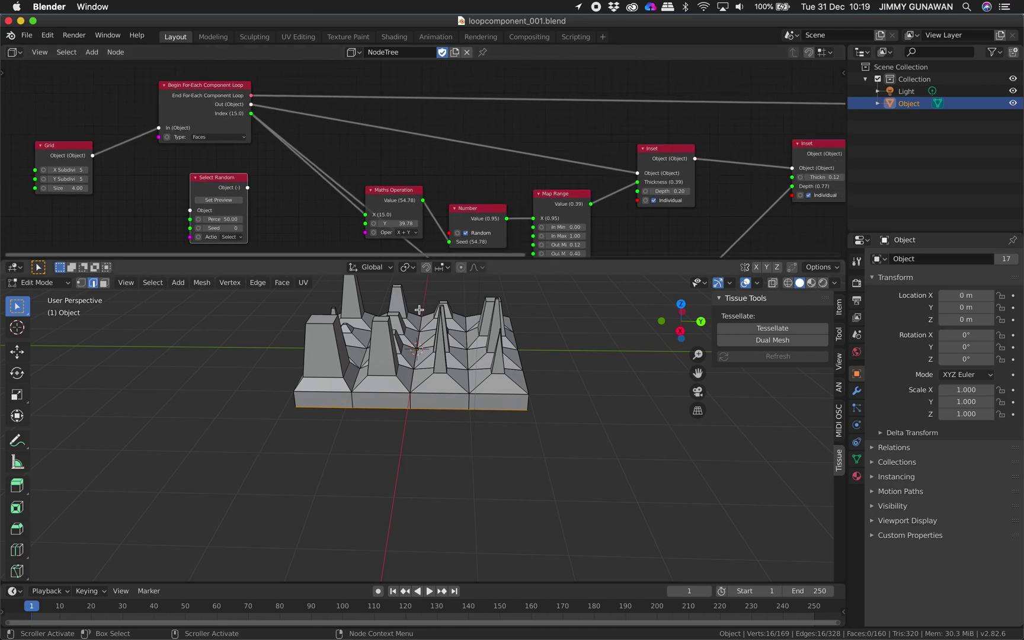
middle_drag(305, 184, 405, 161)
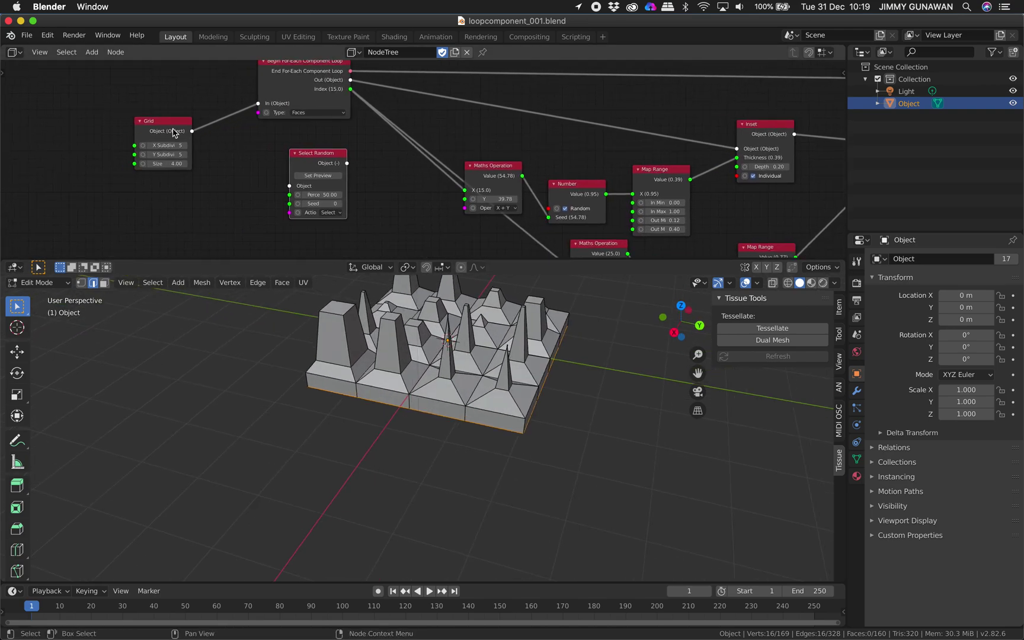
drag(172, 130, 145, 133)
middle_drag(280, 140, 267, 149)
drag(313, 171, 276, 171)
middle_drag(307, 174, 167, 185)
drag(75, 177, 128, 188)
middle_drag(147, 180, 195, 170)
scroll(235, 151, down, 3)
scroll(236, 151, up, 2)
drag(219, 184, 195, 174)
middle_drag(8, 133, 91, 117)
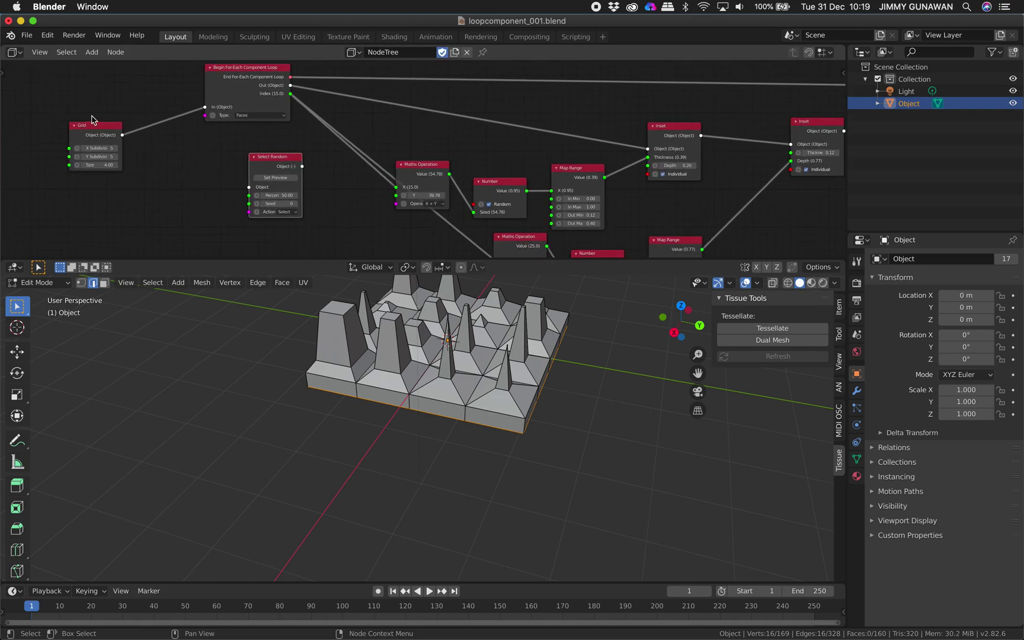
drag(92, 128, 75, 122)
drag(268, 160, 226, 155)
drag(84, 124, 73, 122)
middle_drag(136, 114, 75, 140)
drag(191, 146, 177, 147)
Step: Inspect the inset and extruded grid mesh up close and the node chain leading to End For-Each Component Loop
middle_drag(456, 356, 471, 320)
scroll(476, 322, up, 2)
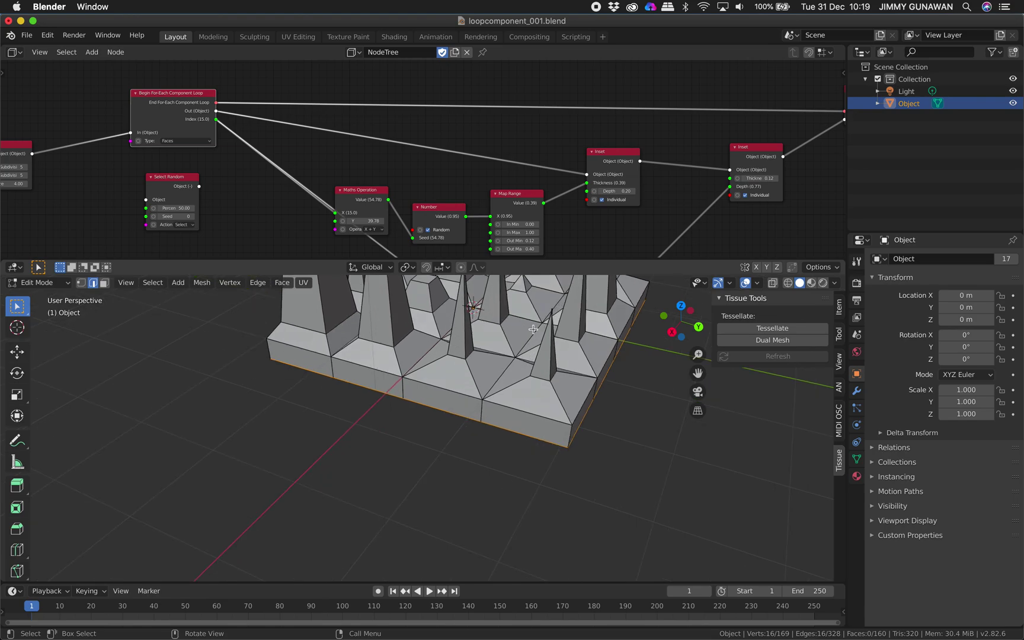
shift+middle_drag(533, 330, 495, 413)
middle_drag(547, 188, 477, 131)
scroll(474, 184, down, 1)
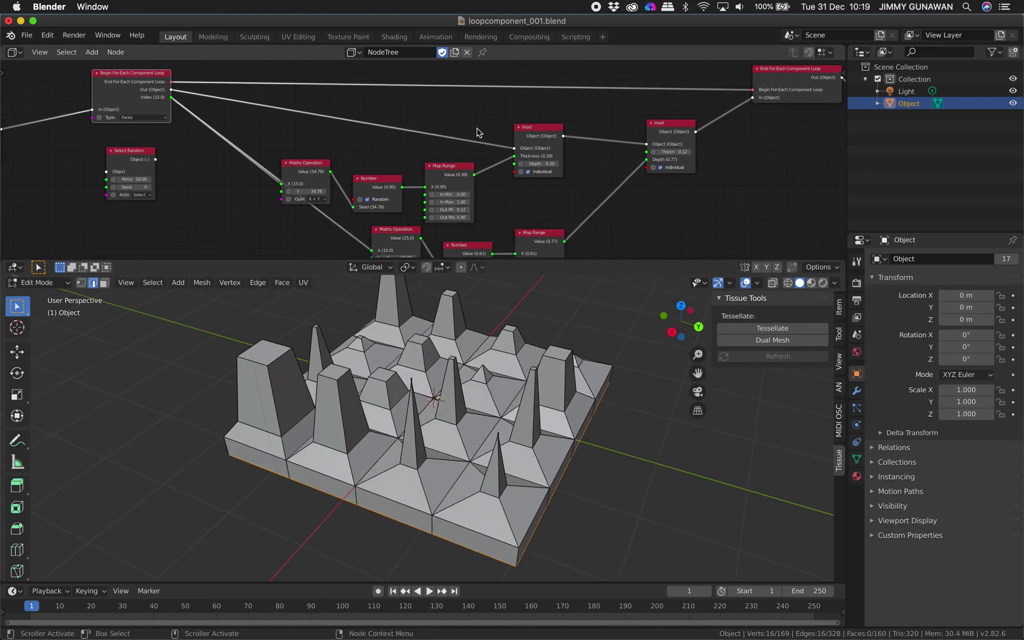